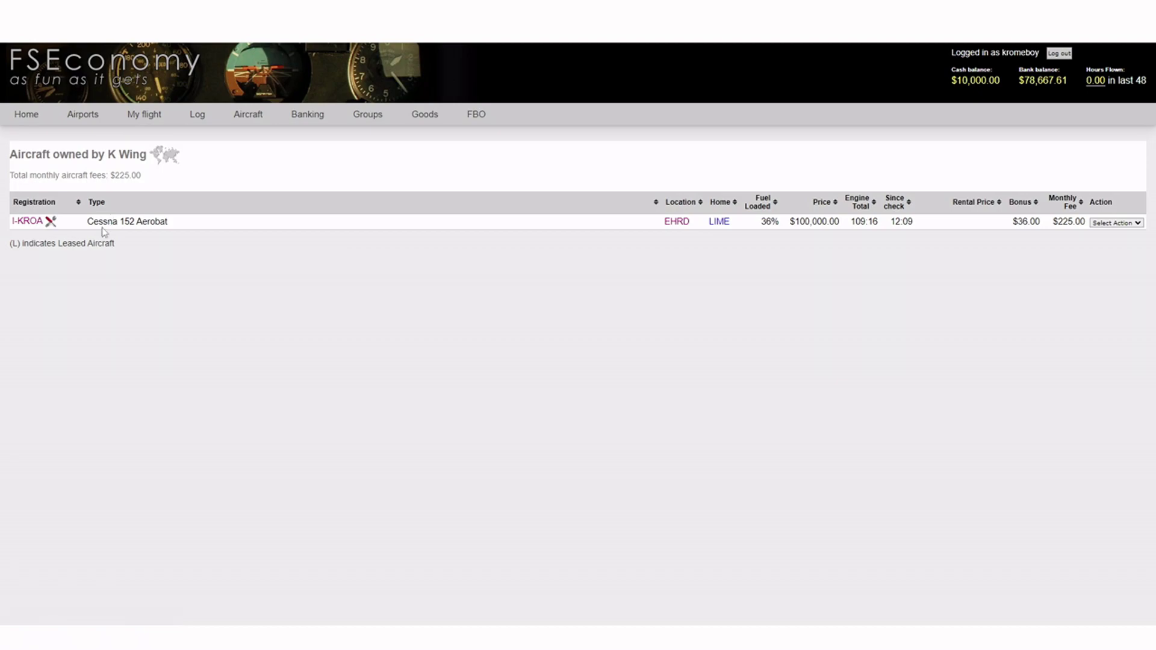
{"action": "double_click", "coordinate": [155, 218]}
{"action": "left_click_drag", "start_coordinate": [150, 218], "coordinate": [423, 253]}
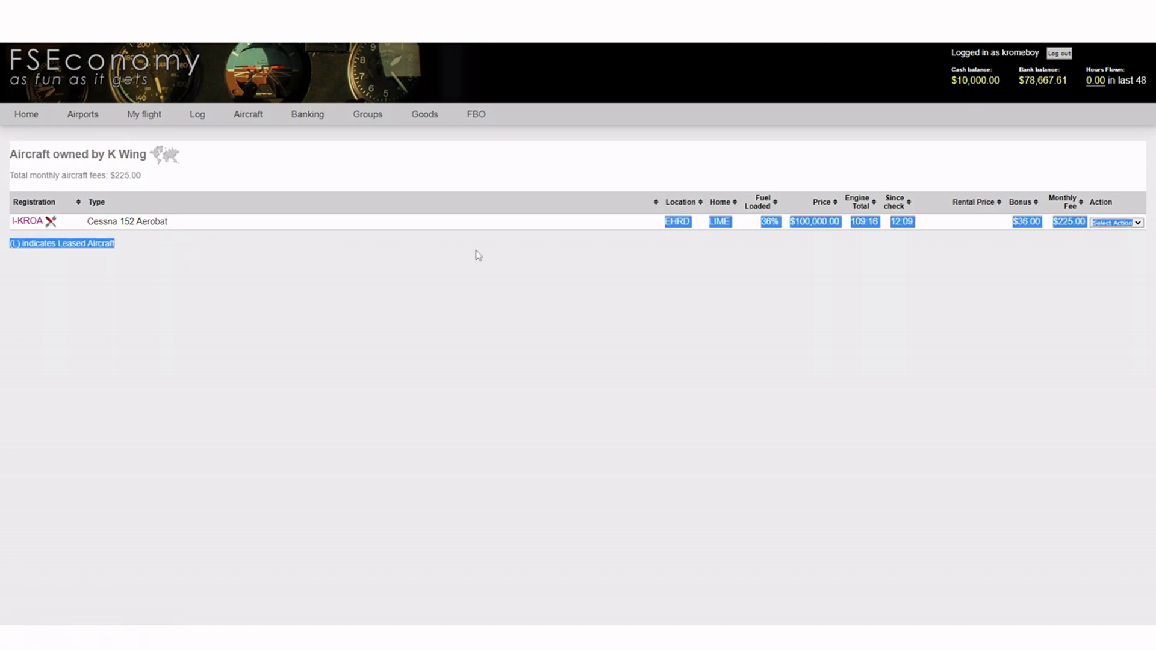
{"action": "left_click", "coordinate": [690, 186]}
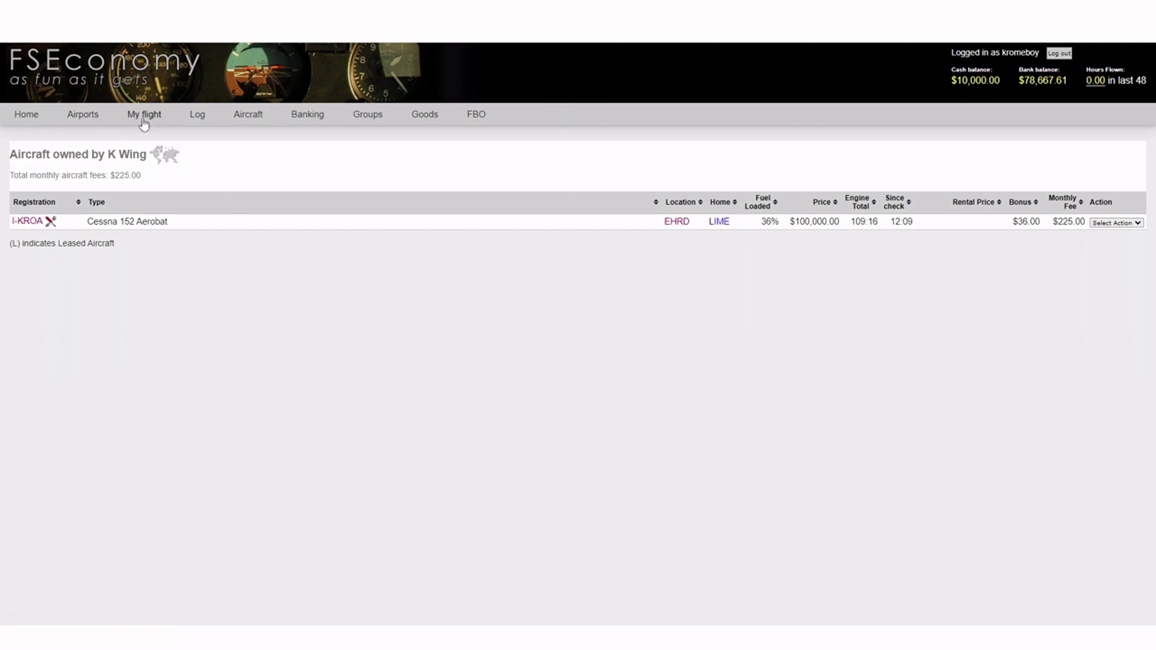
Open the maintenance page of the Cessna 152 Aerobat from the current flight's repair warning
{"action": "left_click", "coordinate": [143, 123]}
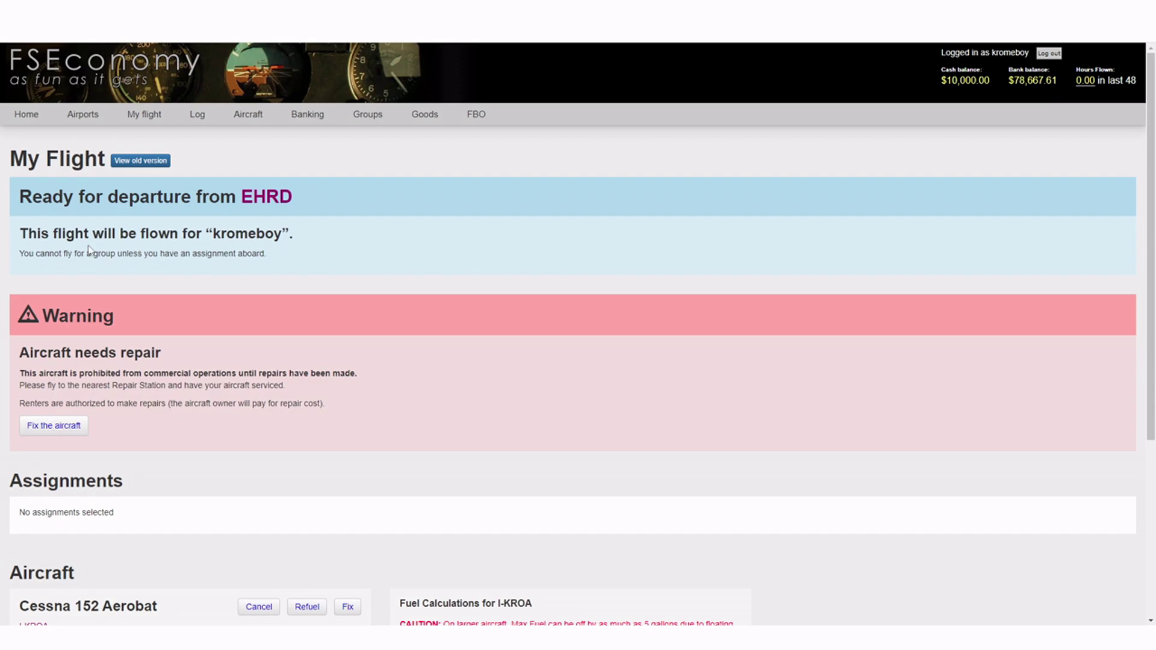
{"action": "scroll", "coordinate": [268, 224], "scroll_direction": "down", "scroll_amount": 2}
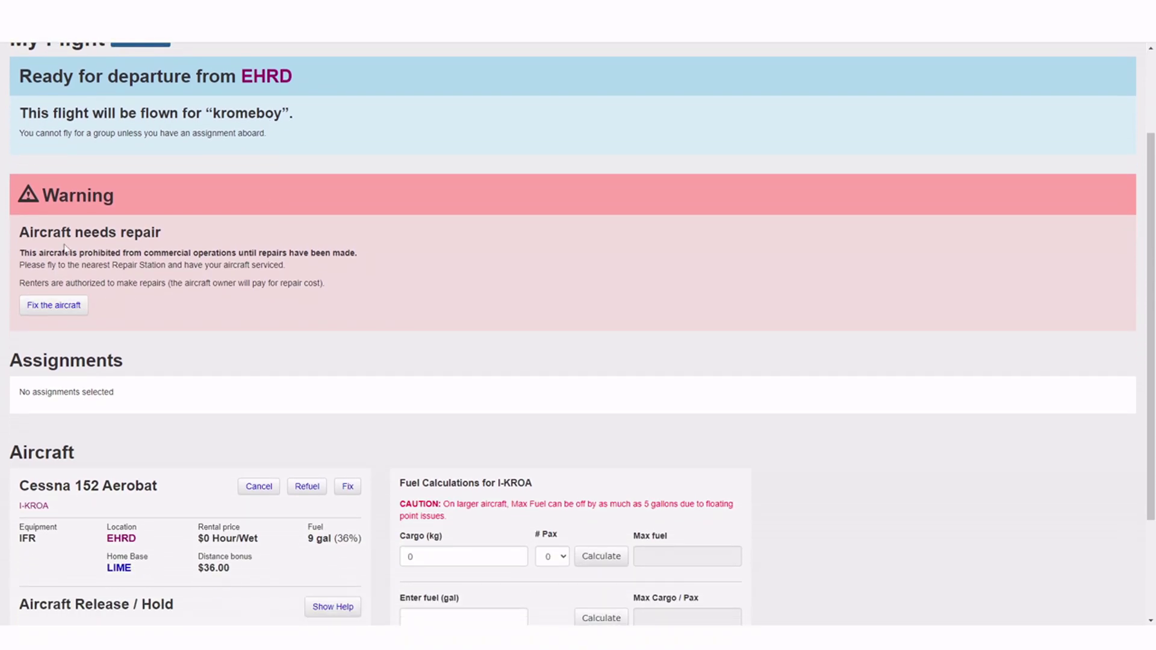
{"action": "left_click", "coordinate": [66, 307]}
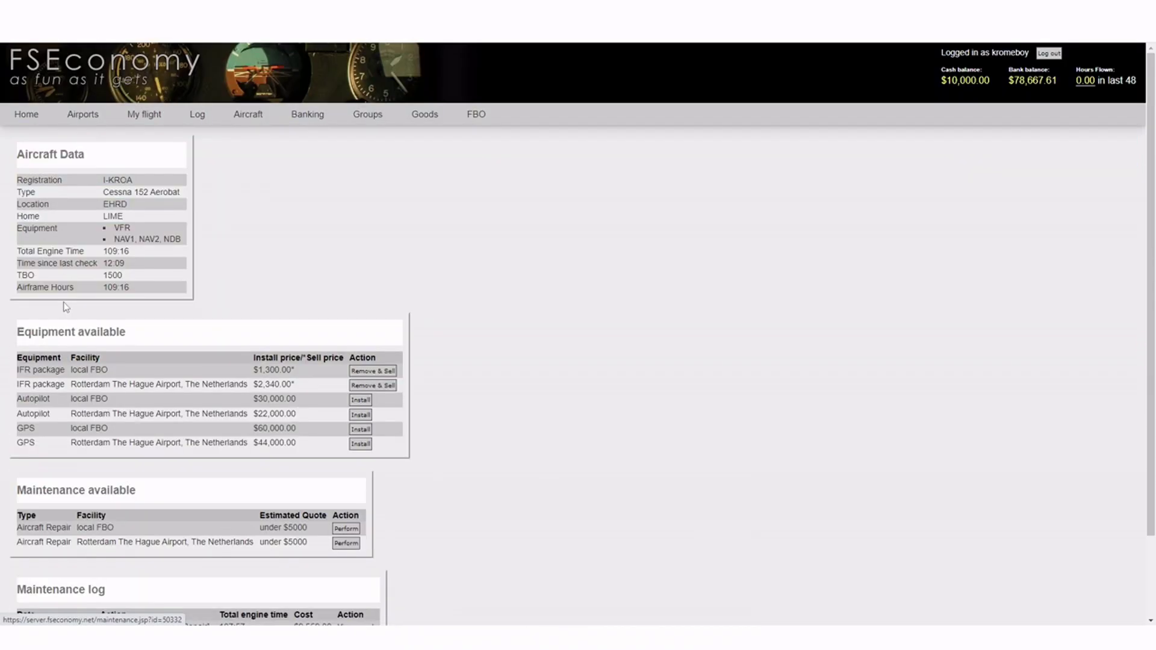
Have the aircraft repair performed by the local FBO and accept the quote of under $5000
{"action": "scroll", "coordinate": [66, 307], "scroll_direction": "down", "scroll_amount": 2}
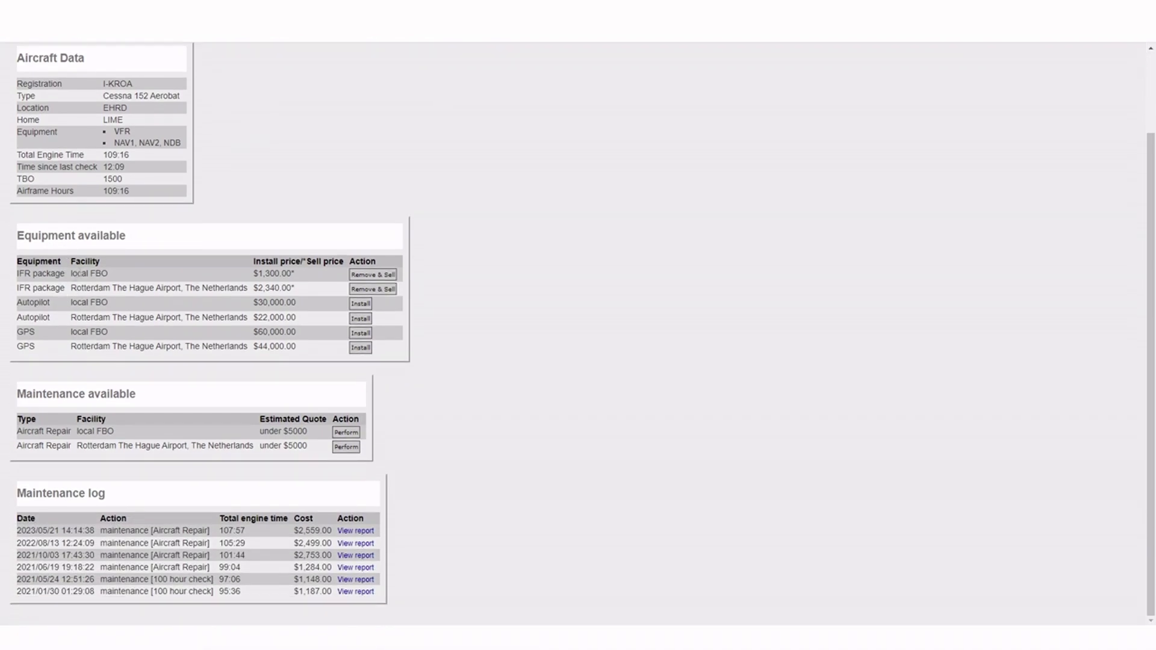
{"action": "key", "text": "F5"}
{"action": "left_click", "coordinate": [347, 433]}
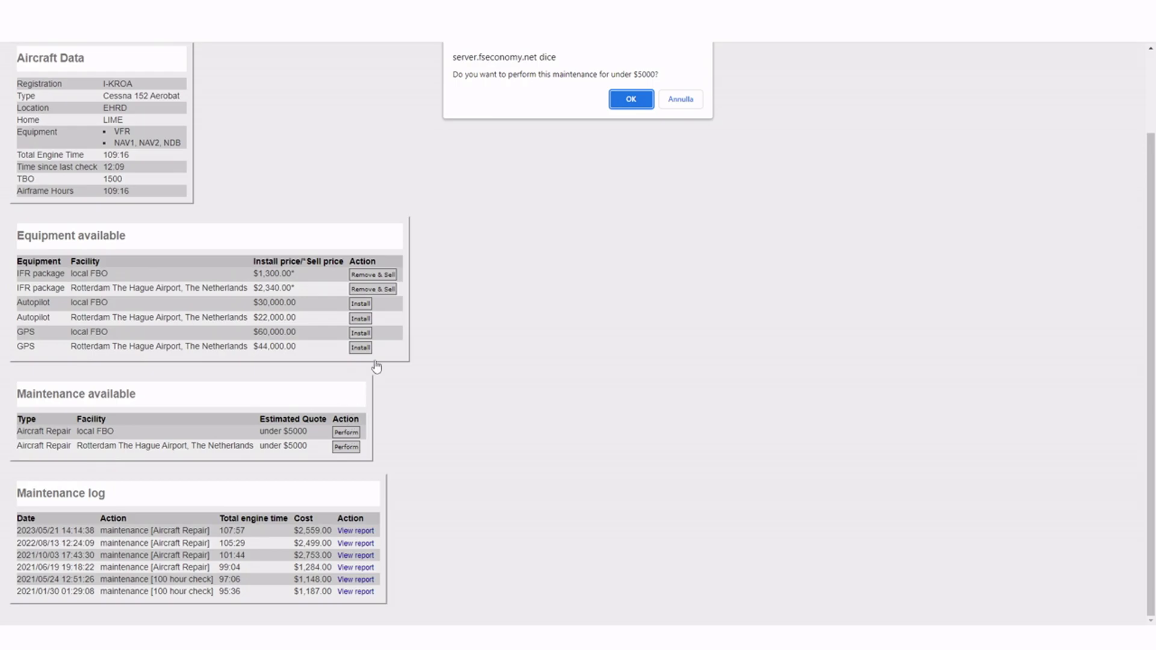
{"action": "left_click", "coordinate": [633, 109]}
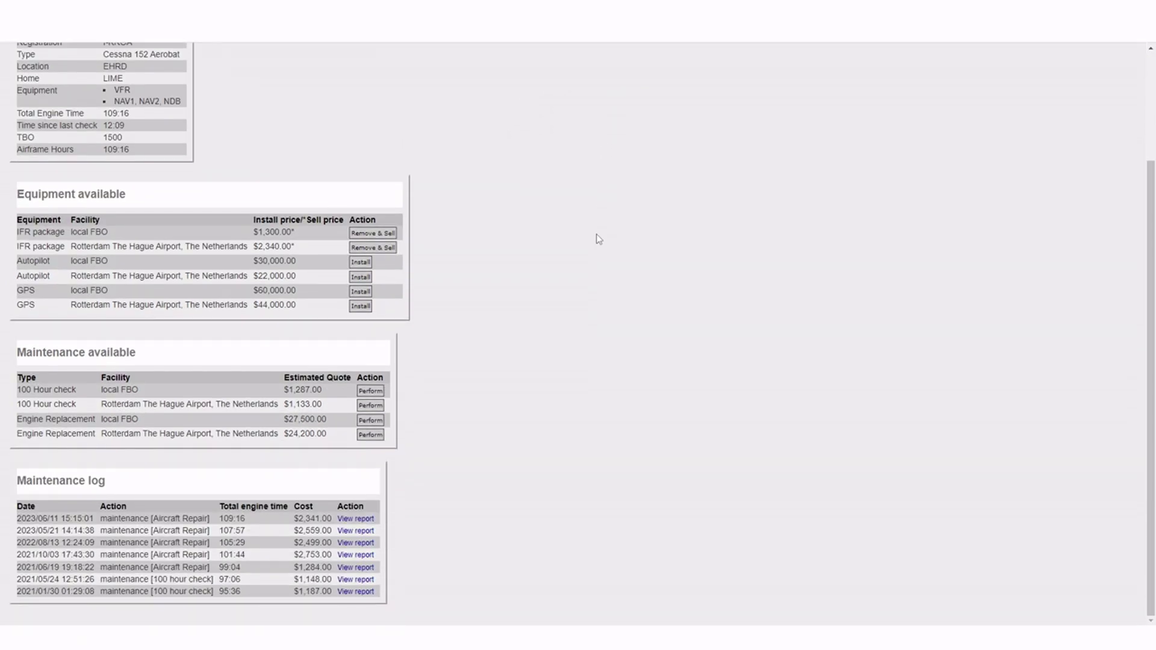
View the invoice for the newest aircraft repair in the maintenance log, then return to the maintenance page
{"action": "scroll", "coordinate": [600, 240], "scroll_direction": "up", "scroll_amount": 3}
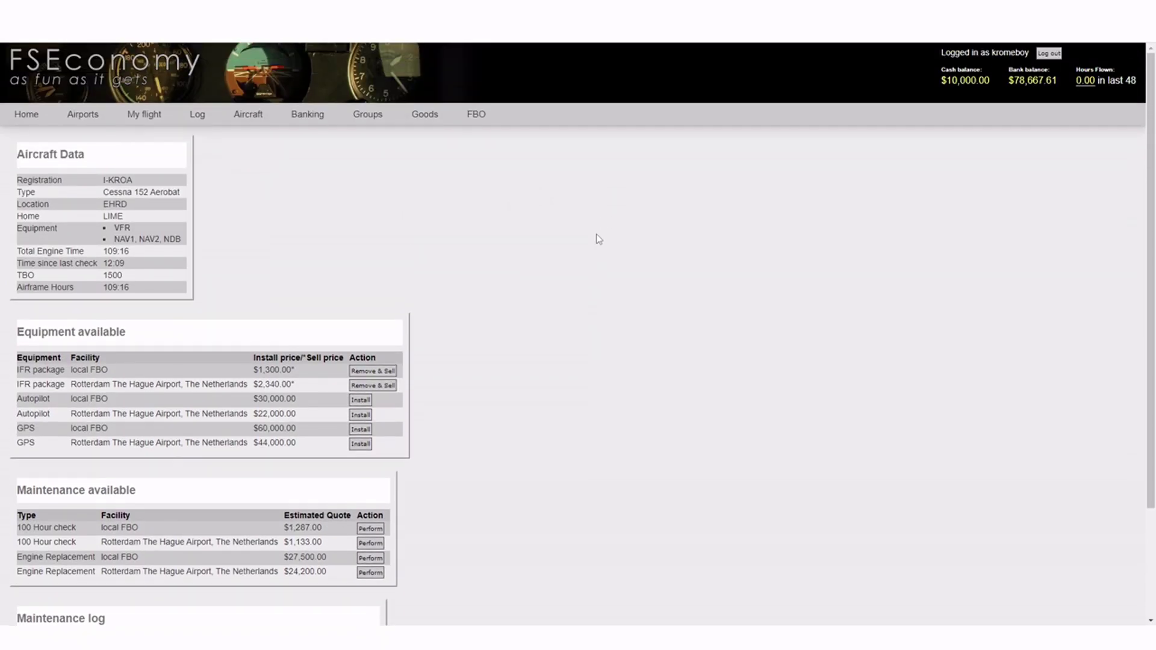
{"action": "scroll", "coordinate": [905, 250], "scroll_direction": "down", "scroll_amount": 2}
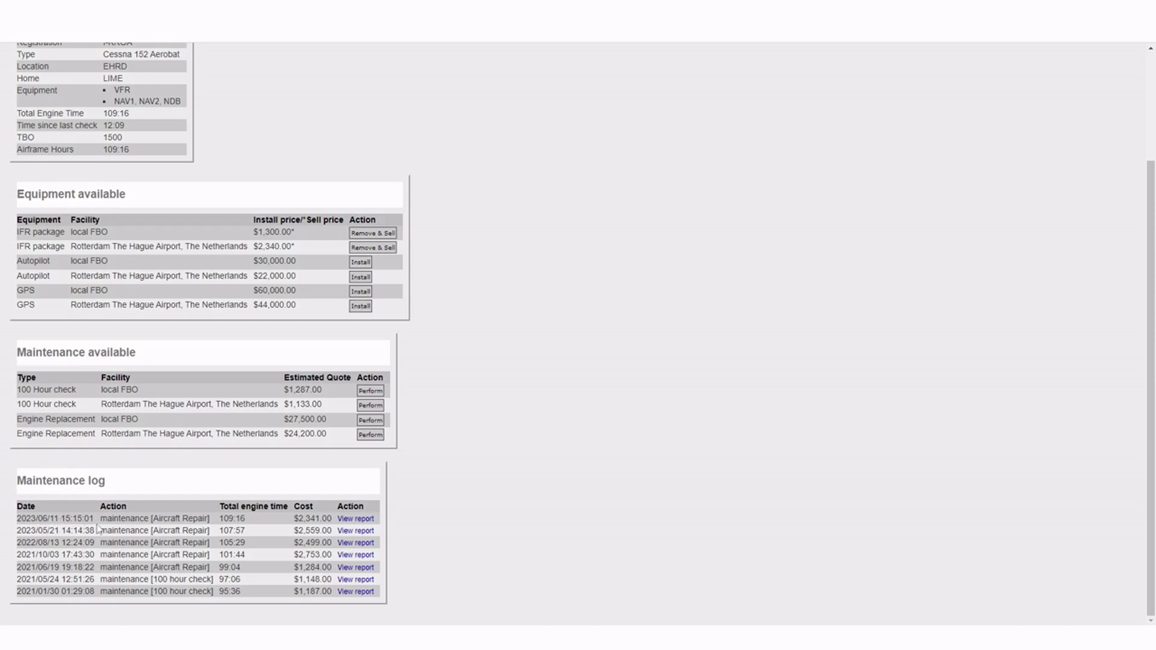
{"action": "left_click", "coordinate": [366, 519]}
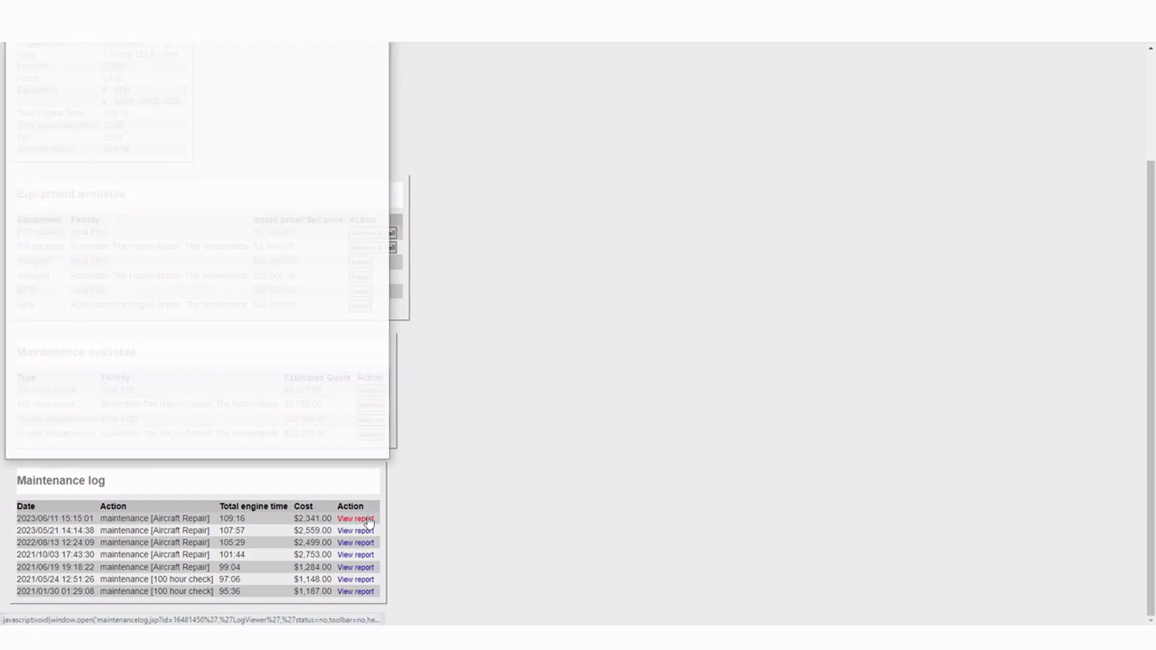
{"action": "left_click_drag", "start_coordinate": [336, 454], "coordinate": [343, 455]}
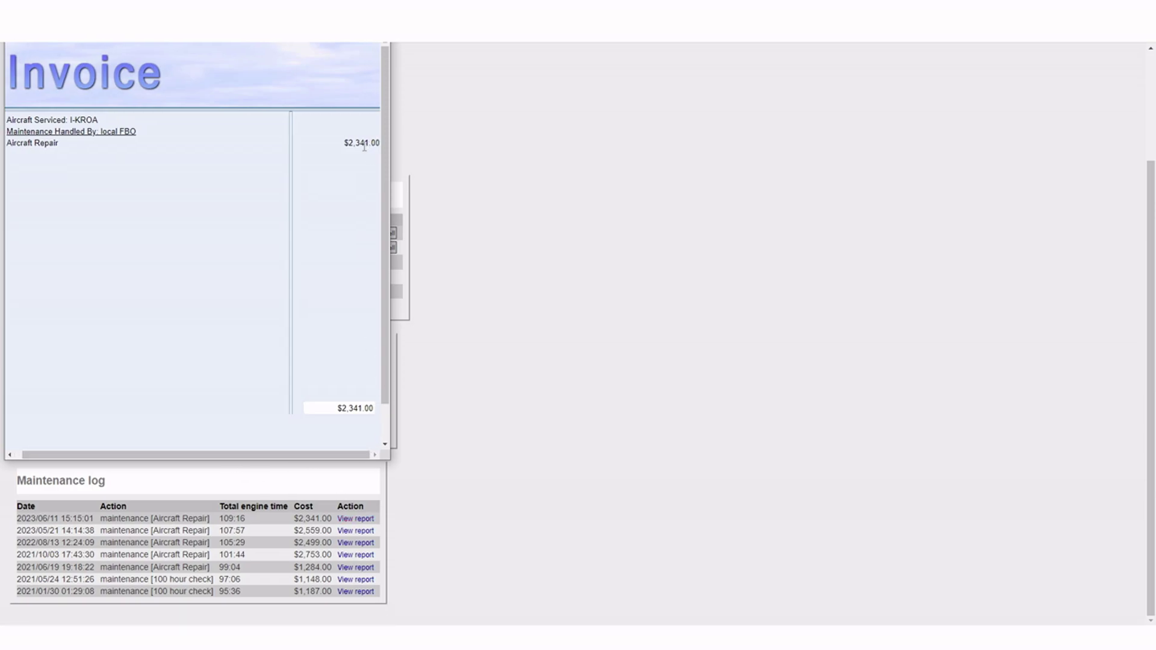
{"action": "left_click_drag", "start_coordinate": [20, 143], "coordinate": [58, 143]}
{"action": "left_click", "coordinate": [464, 201]}
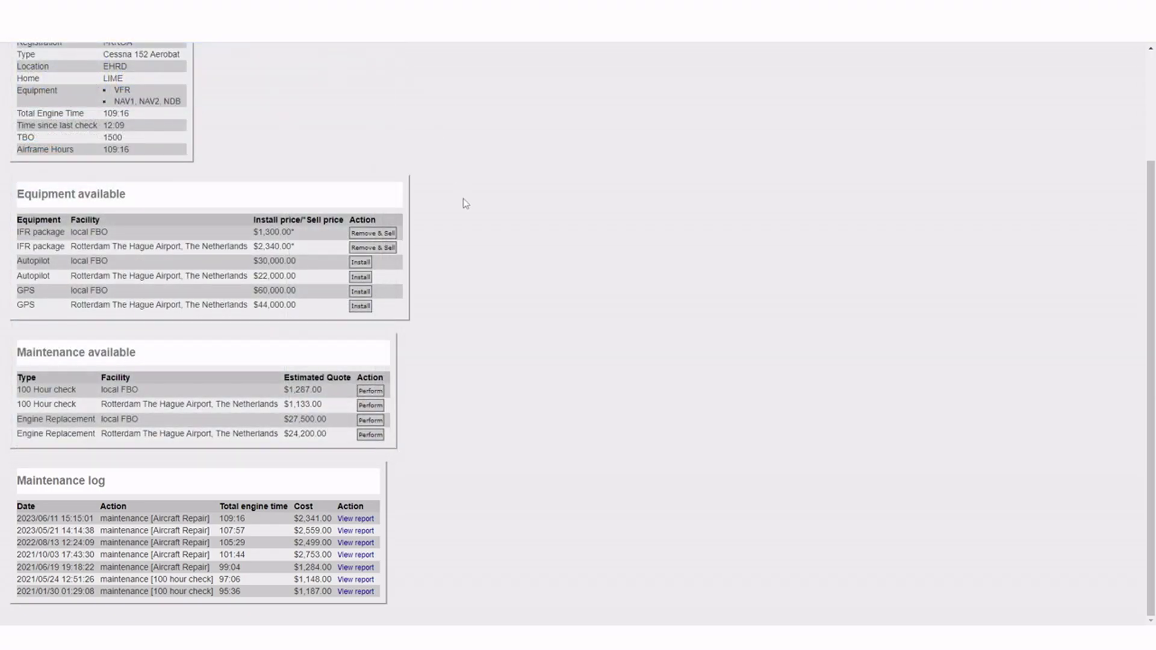
Return to the flight overview and open the page of the departure airport EHRD
{"action": "scroll", "coordinate": [376, 200], "scroll_direction": "up", "scroll_amount": 3}
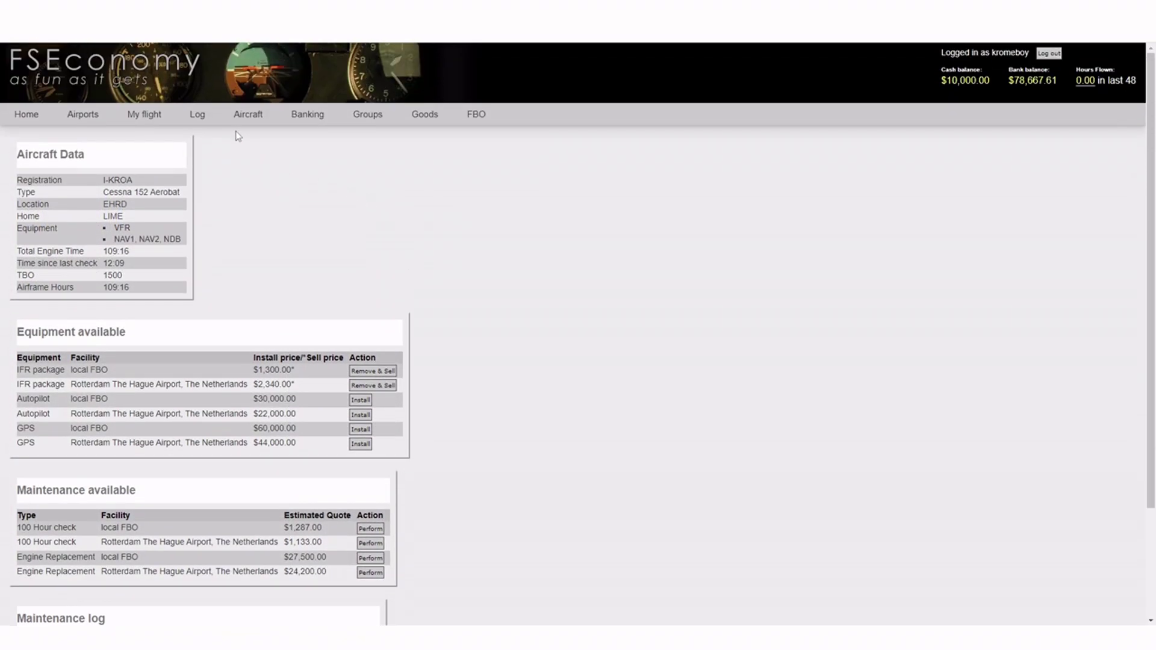
{"action": "left_click", "coordinate": [145, 114]}
{"action": "scroll", "coordinate": [188, 306], "scroll_direction": "down", "scroll_amount": 2}
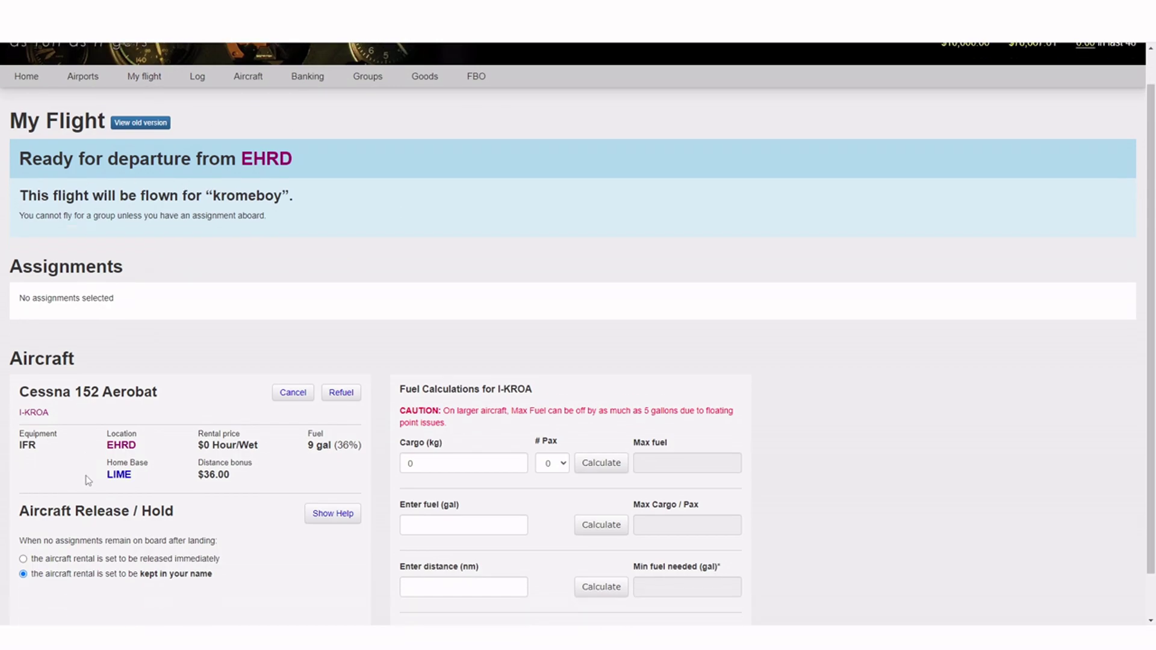
{"action": "scroll", "coordinate": [175, 289], "scroll_direction": "up", "scroll_amount": 2}
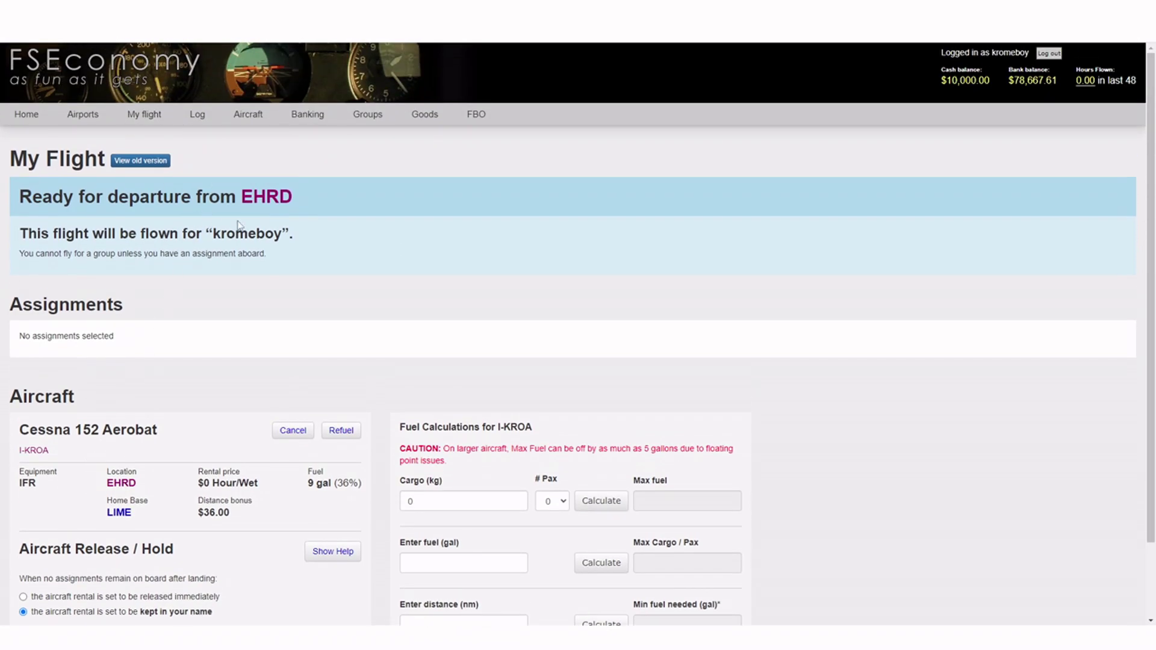
{"action": "left_click", "coordinate": [269, 203]}
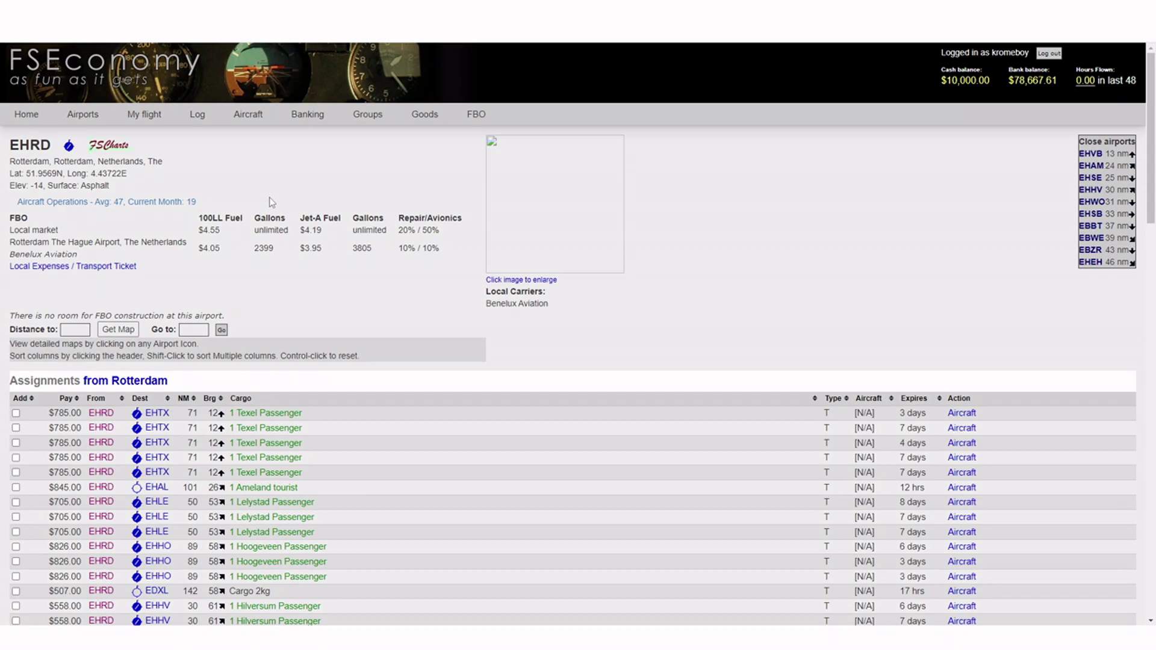
Examine the assignments departing from Rotterdam, including their destinations, distances, bearings, pay and passengers or cargo
{"action": "scroll", "coordinate": [364, 227], "scroll_direction": "down", "scroll_amount": 10}
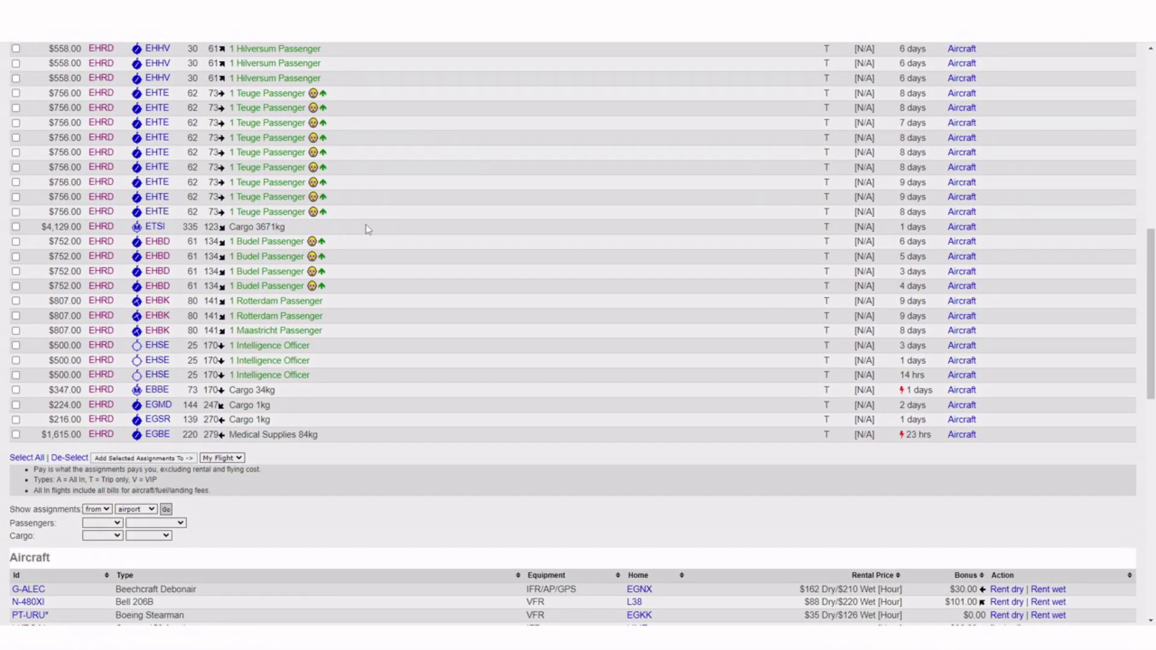
{"action": "scroll", "coordinate": [368, 229], "scroll_direction": "up", "scroll_amount": 1}
{"action": "scroll", "coordinate": [369, 228], "scroll_direction": "up", "scroll_amount": 7}
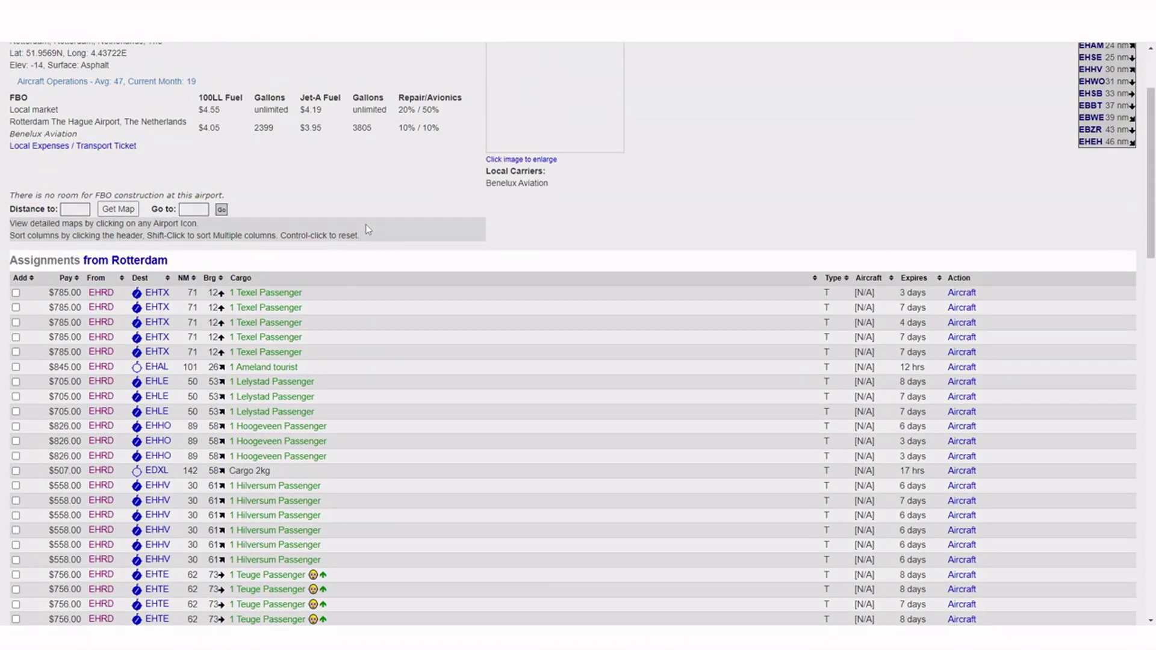
{"action": "scroll", "coordinate": [368, 230], "scroll_direction": "down", "scroll_amount": 1}
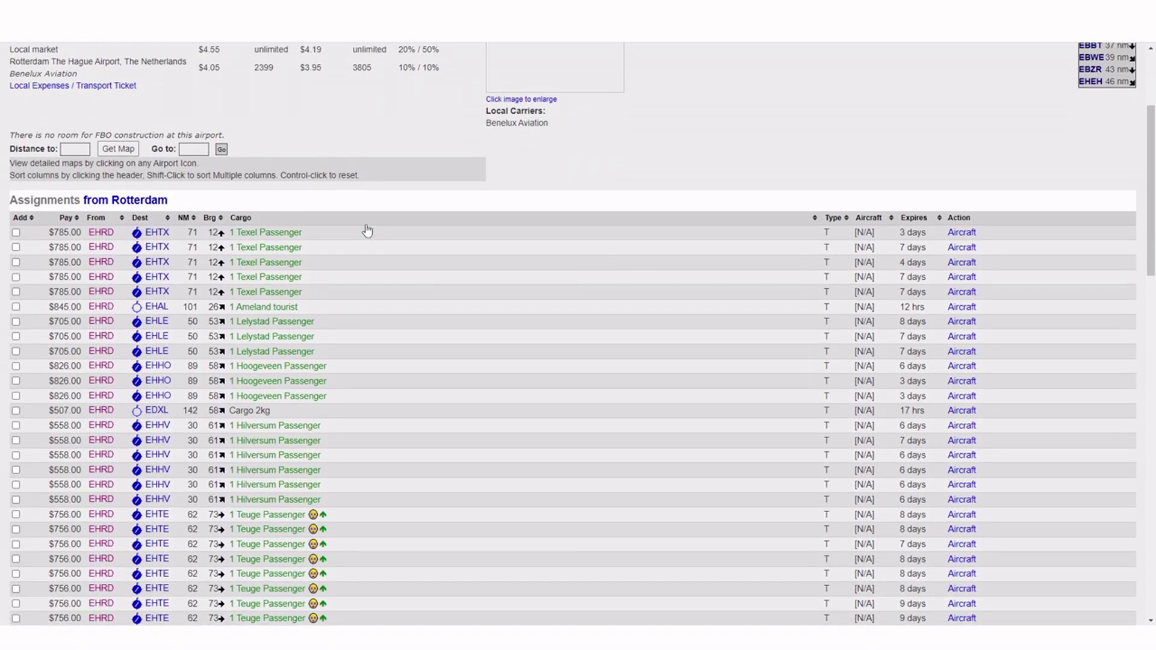
{"action": "scroll", "coordinate": [368, 231], "scroll_direction": "down", "scroll_amount": 4}
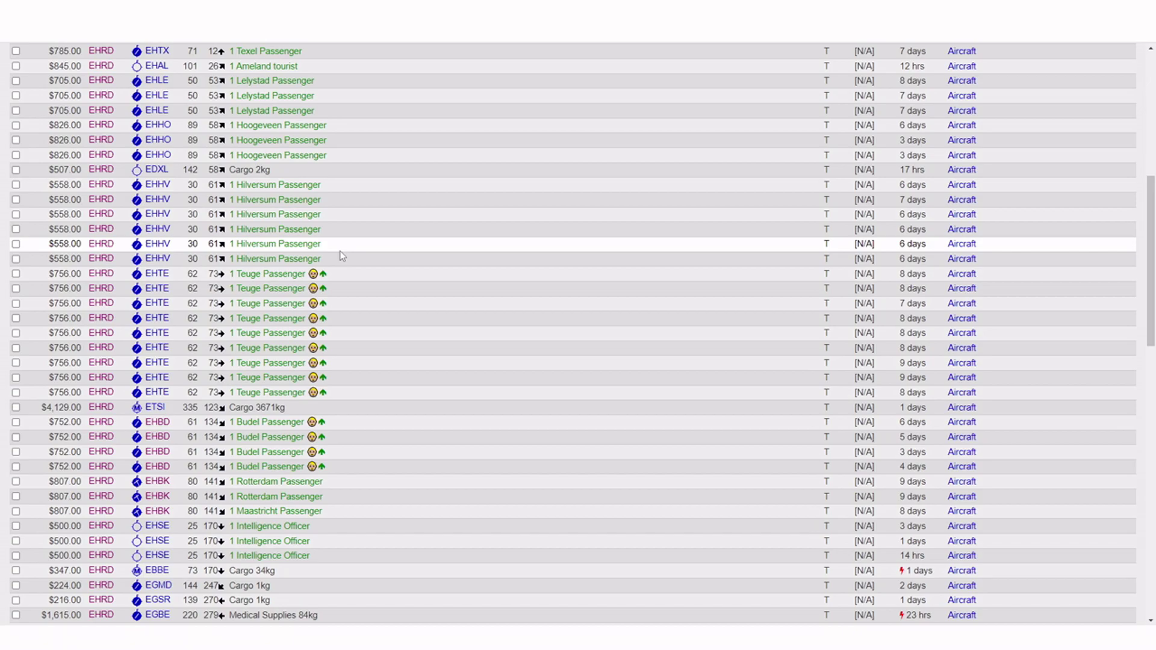
{"action": "scroll", "coordinate": [342, 256], "scroll_direction": "down", "scroll_amount": 4}
{"action": "scroll", "coordinate": [349, 250], "scroll_direction": "up", "scroll_amount": 1}
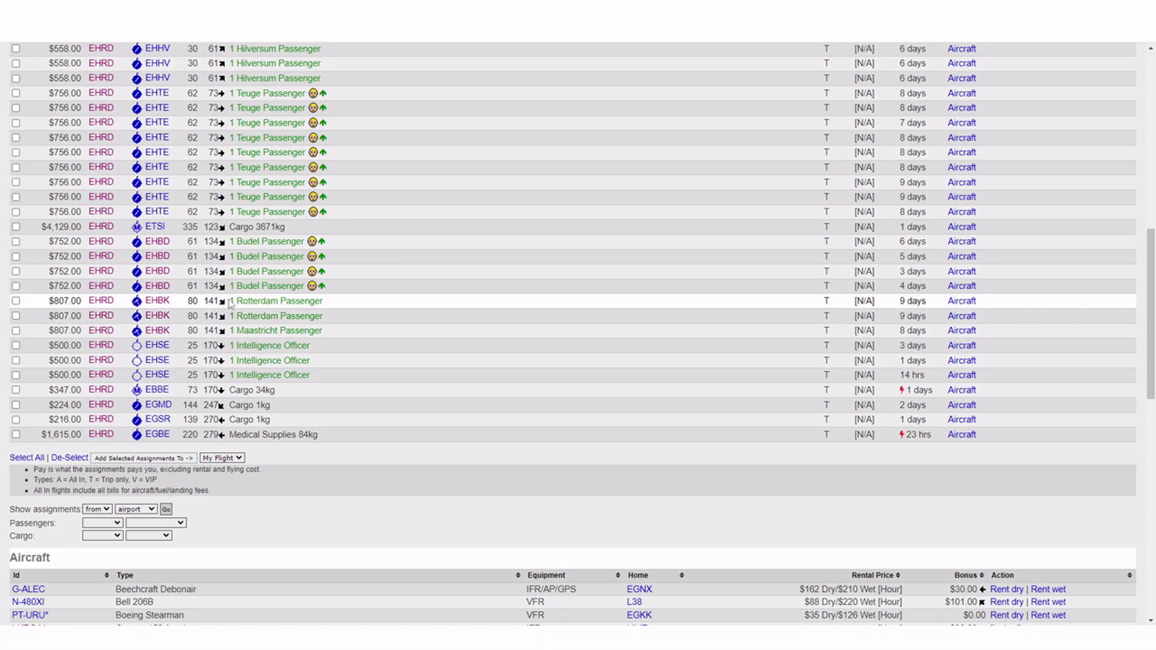
{"action": "scroll", "coordinate": [222, 283], "scroll_direction": "up", "scroll_amount": 10}
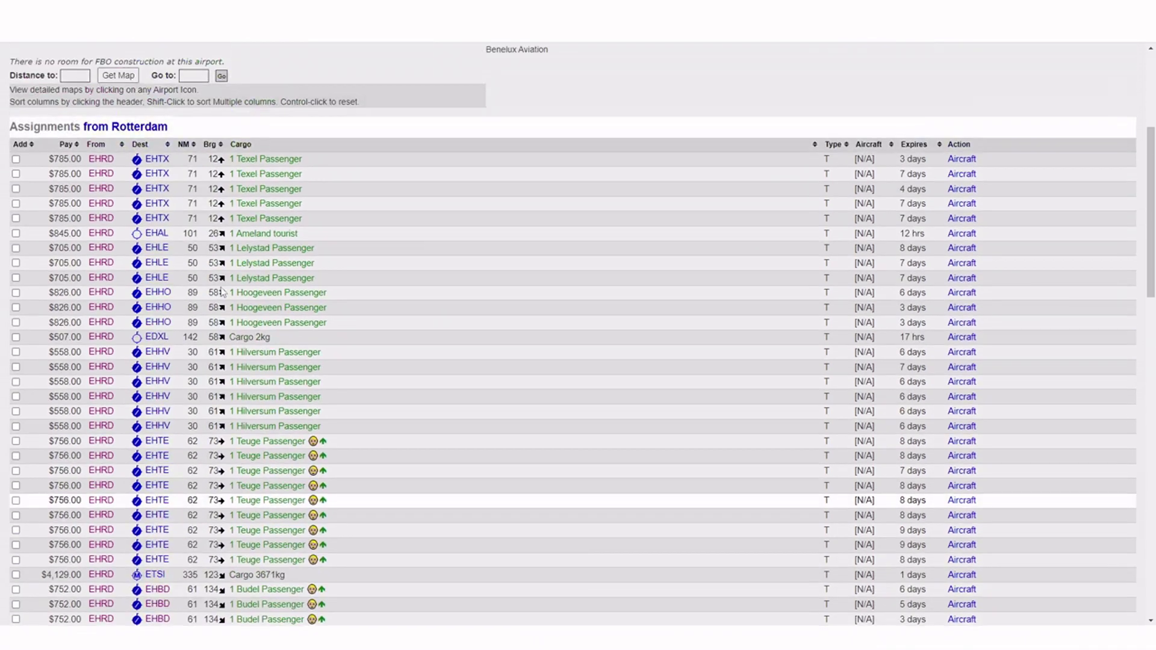
{"action": "scroll", "coordinate": [217, 386], "scroll_direction": "down", "scroll_amount": 10}
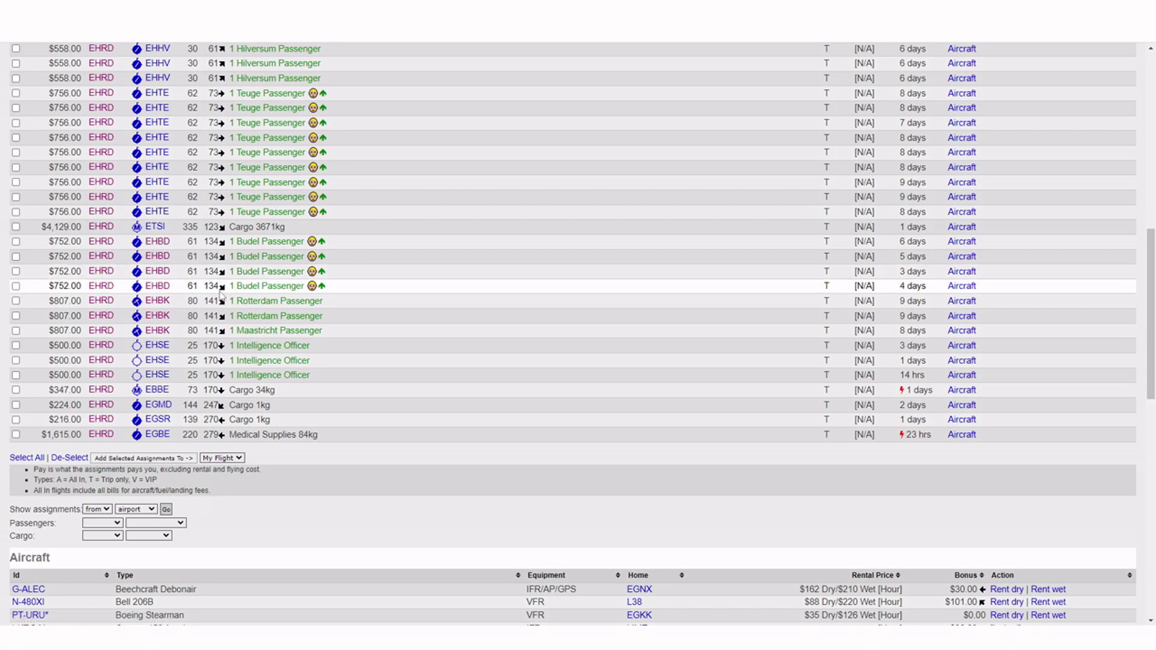
Compare the bearings and distances of the EHBD and EHBK assignments and select the two Rotterdam Passenger assignments to EHBK
{"action": "mouse_move", "coordinate": [158, 293]}
{"action": "double_click", "coordinate": [215, 286]}
{"action": "double_click", "coordinate": [212, 301]}
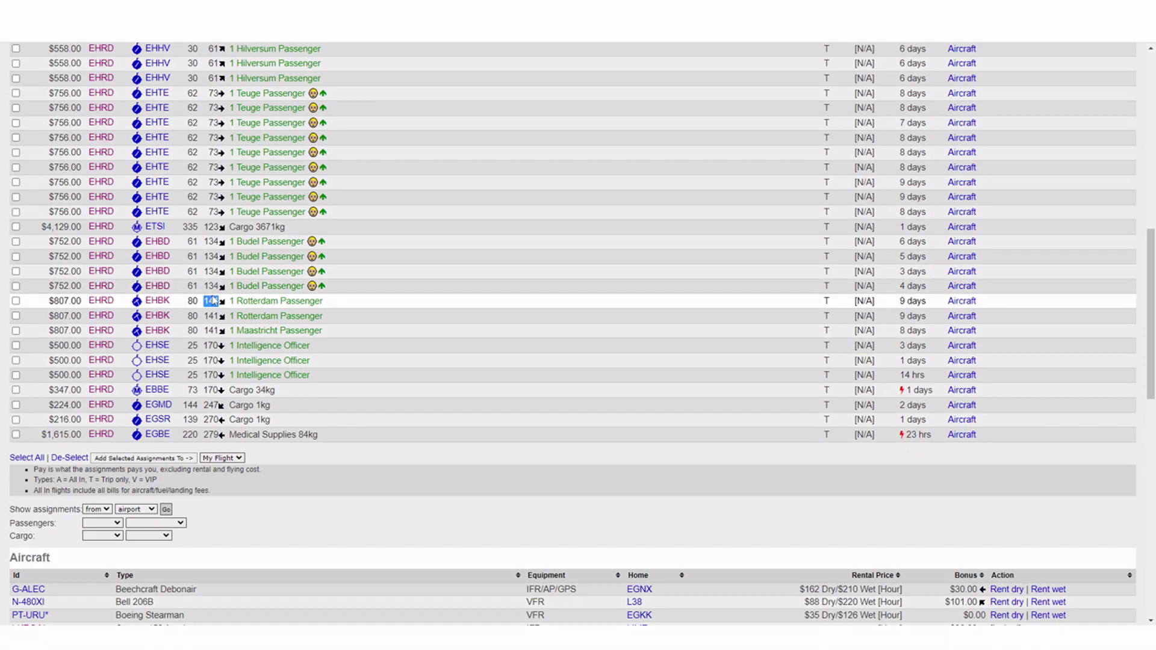
{"action": "double_click", "coordinate": [193, 286]}
{"action": "double_click", "coordinate": [193, 301]}
{"action": "left_click", "coordinate": [191, 330]}
{"action": "left_click", "coordinate": [15, 300]}
{"action": "left_click", "coordinate": [16, 316]}
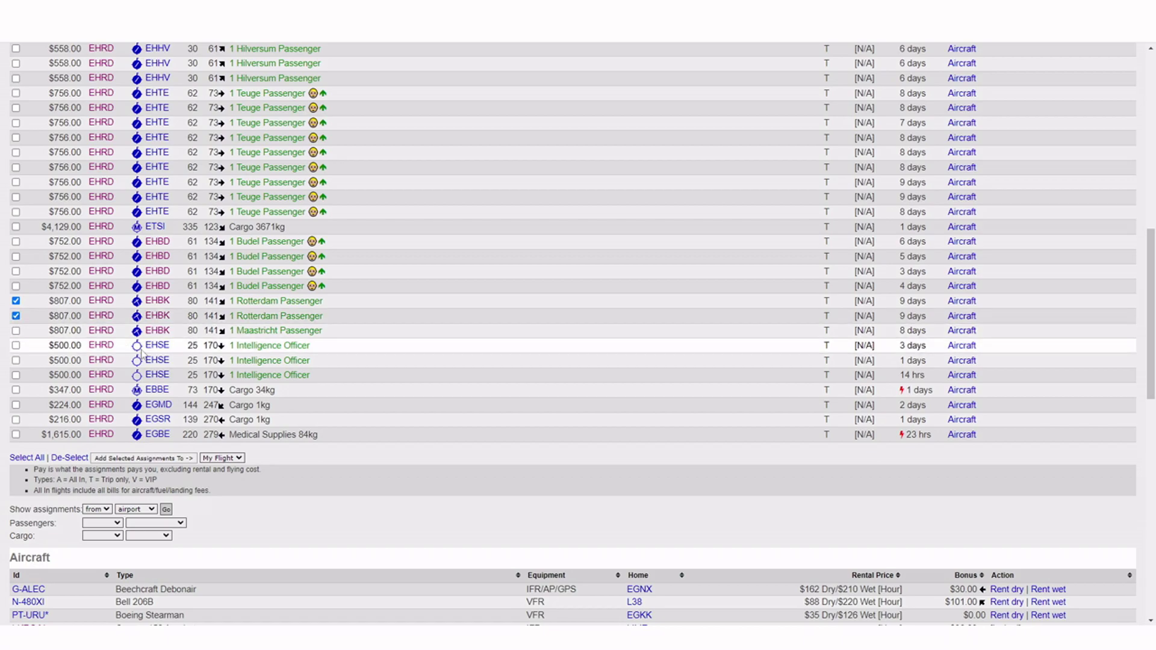
Check the assignments available for the way back at Maastricht-Aachen (EHBK) and Budel (EHBD)
{"action": "left_click", "coordinate": [168, 305]}
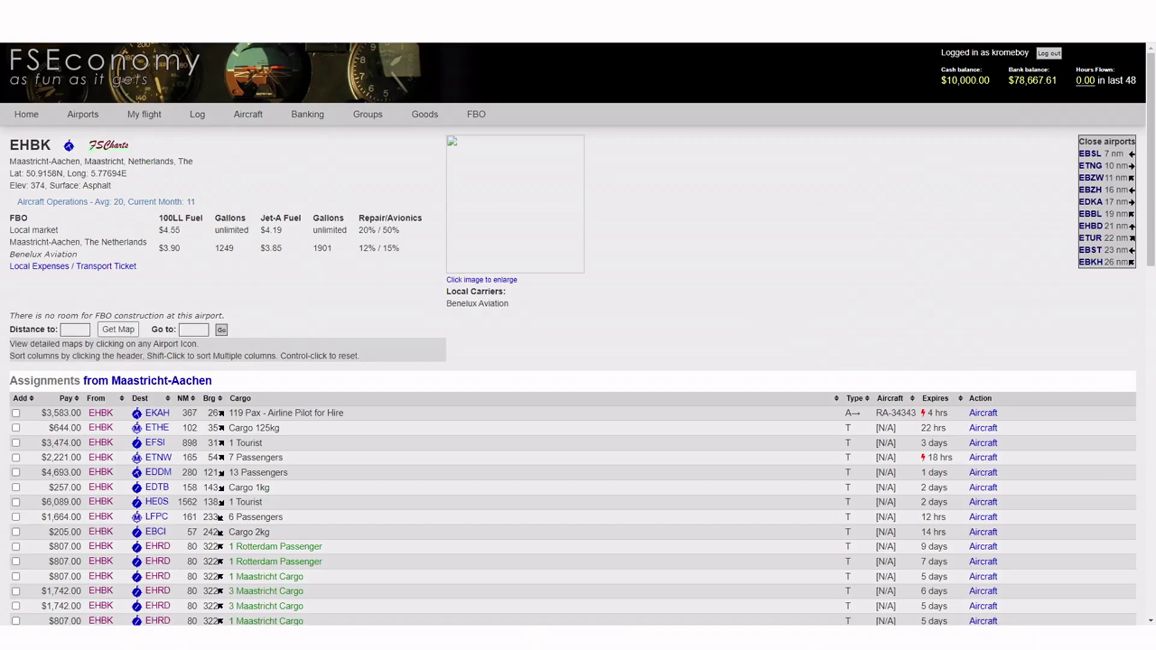
{"action": "scroll", "coordinate": [279, 189], "scroll_direction": "down", "scroll_amount": 5}
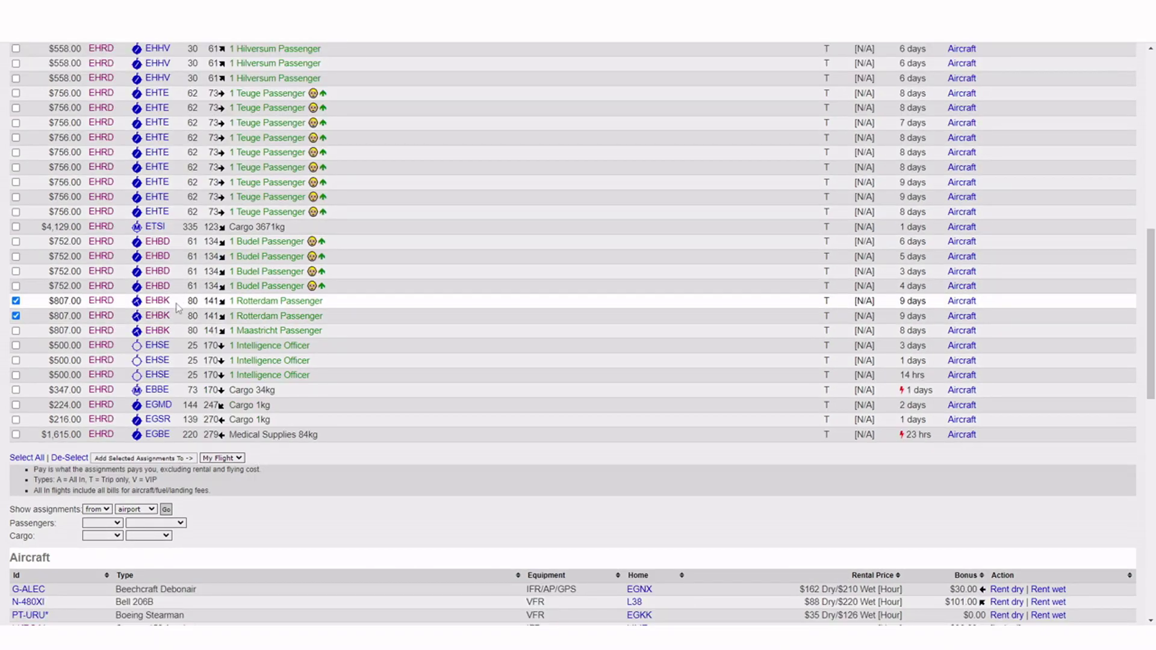
{"action": "left_click", "coordinate": [162, 290]}
{"action": "scroll", "coordinate": [347, 154], "scroll_direction": "down", "scroll_amount": 2}
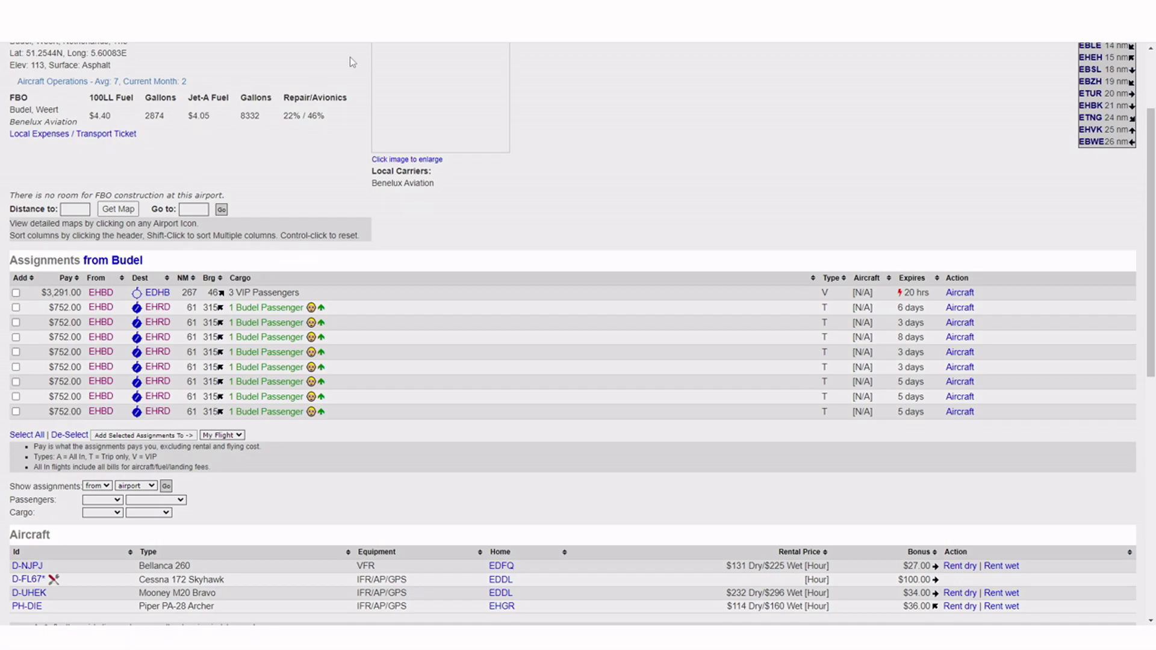
{"action": "scroll", "coordinate": [349, 57], "scroll_direction": "up", "scroll_amount": 2}
{"action": "scroll", "coordinate": [303, 398], "scroll_direction": "down", "scroll_amount": 3}
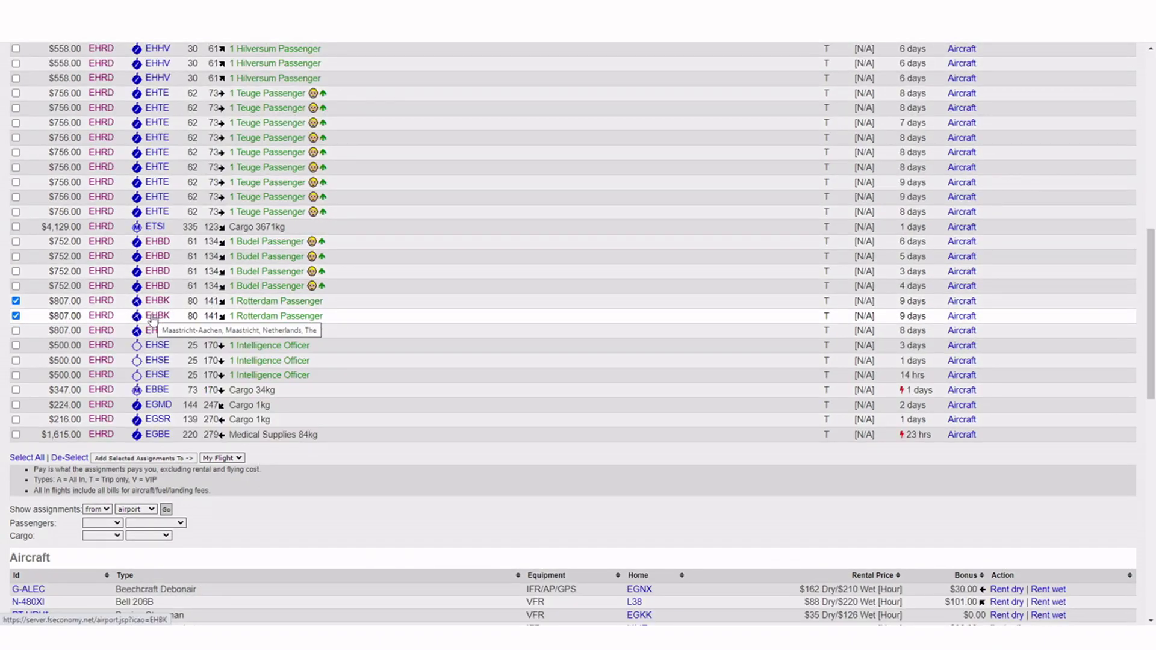
Add the two selected EHBK passenger assignments to My Flight and open the flight overview
{"action": "scroll", "coordinate": [152, 320], "scroll_direction": "up", "scroll_amount": 5}
{"action": "scroll", "coordinate": [164, 381], "scroll_direction": "down", "scroll_amount": 4}
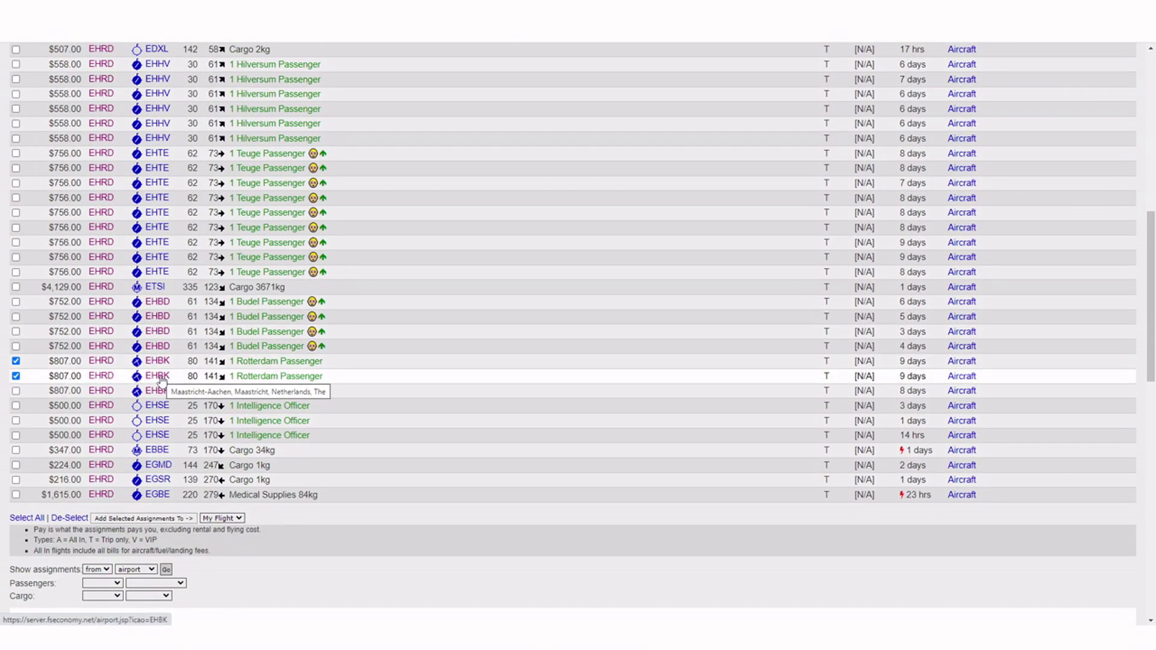
{"action": "scroll", "coordinate": [317, 362], "scroll_direction": "down", "scroll_amount": 5}
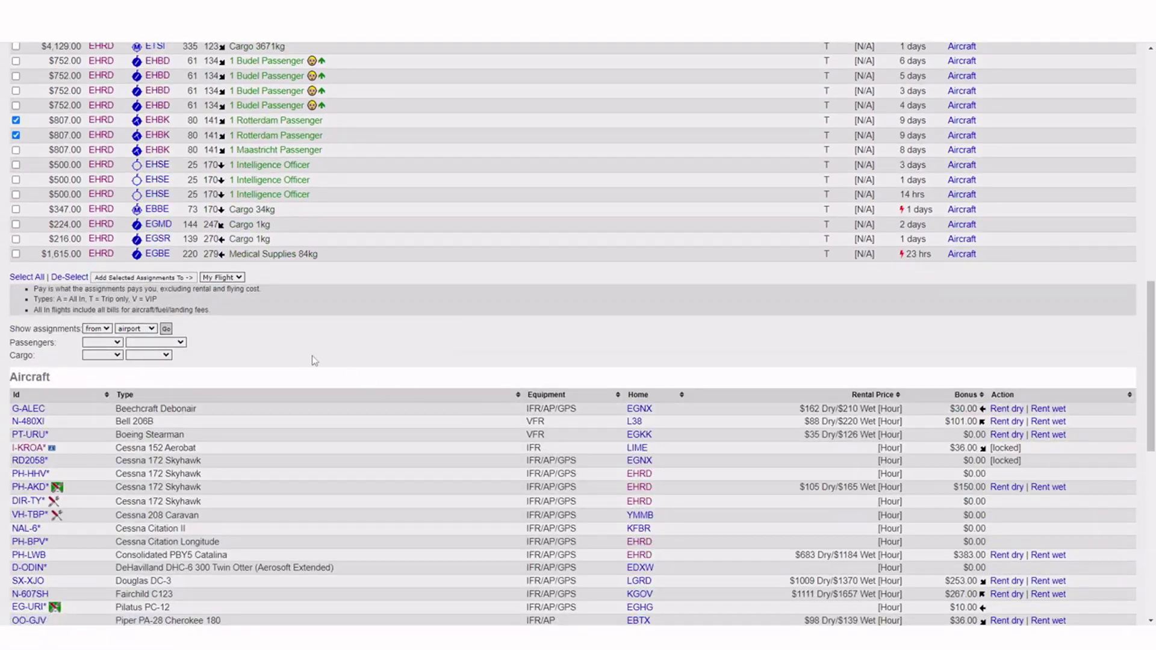
{"action": "scroll", "coordinate": [167, 227], "scroll_direction": "up", "scroll_amount": 2}
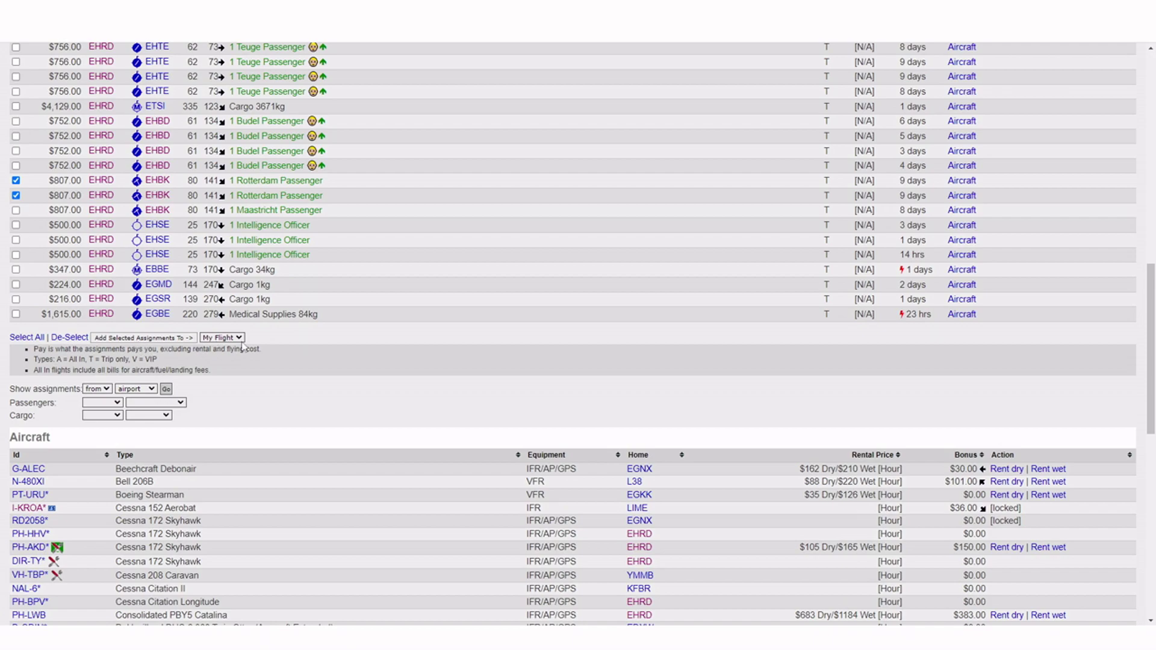
{"action": "left_click", "coordinate": [223, 338]}
{"action": "left_click", "coordinate": [219, 348]}
{"action": "left_click", "coordinate": [165, 339]}
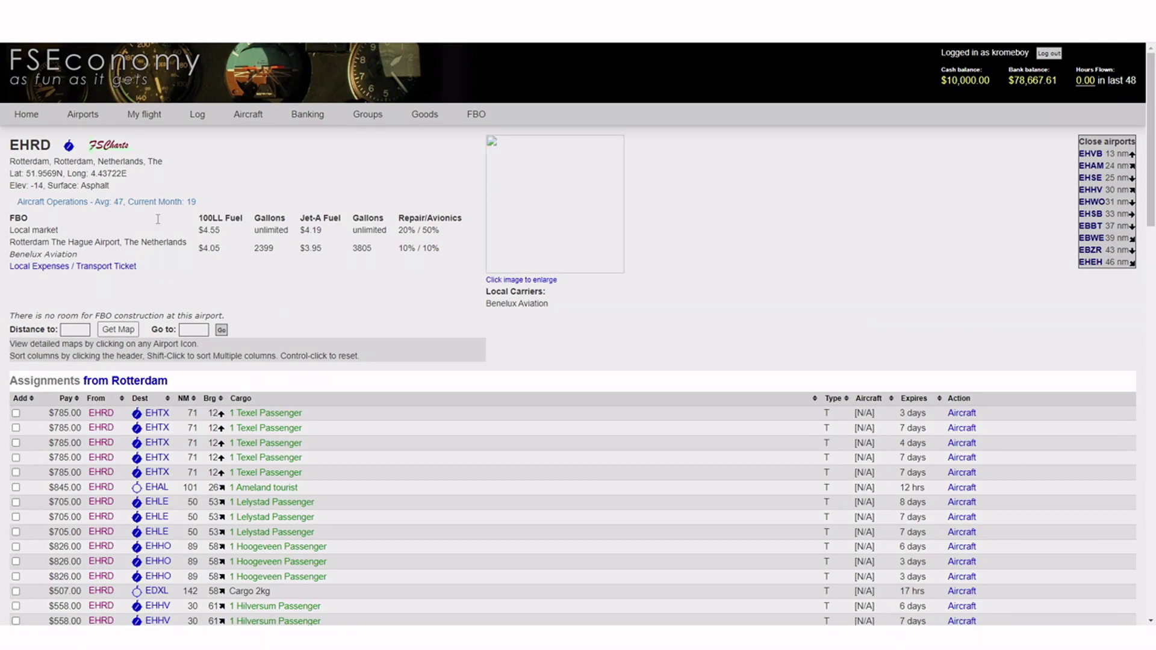
{"action": "left_click", "coordinate": [132, 114]}
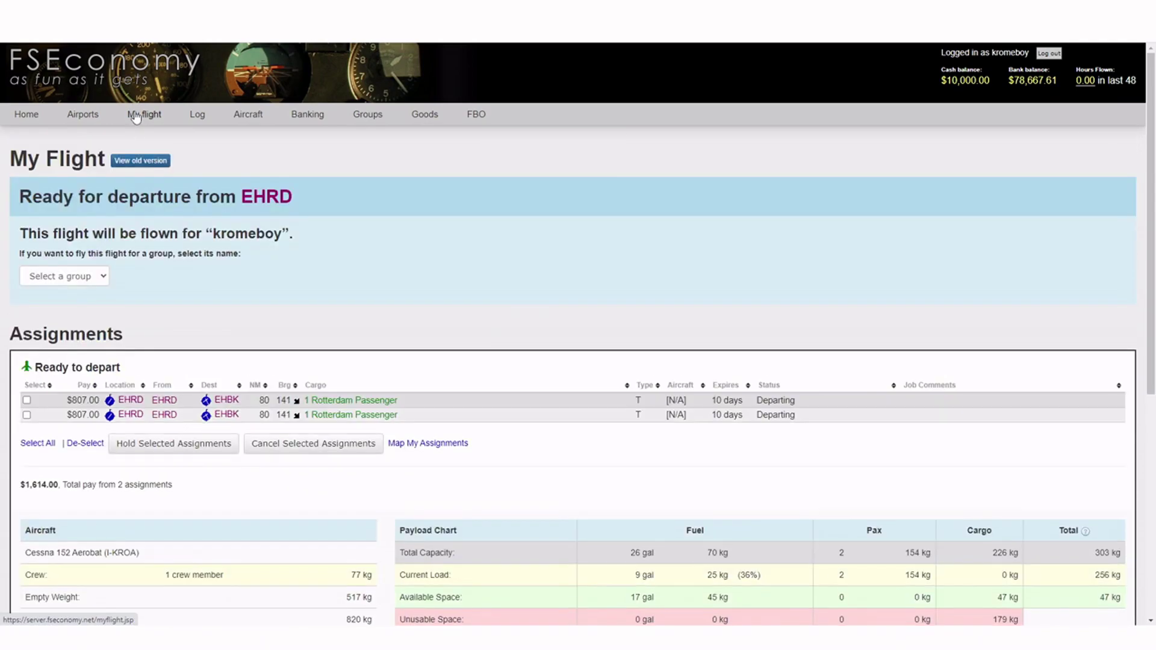
Check the payload chart for the passenger weight, total current load and remaining cargo space of the Cessna 152 Aerobat
{"action": "scroll", "coordinate": [132, 114], "scroll_direction": "down", "scroll_amount": 5}
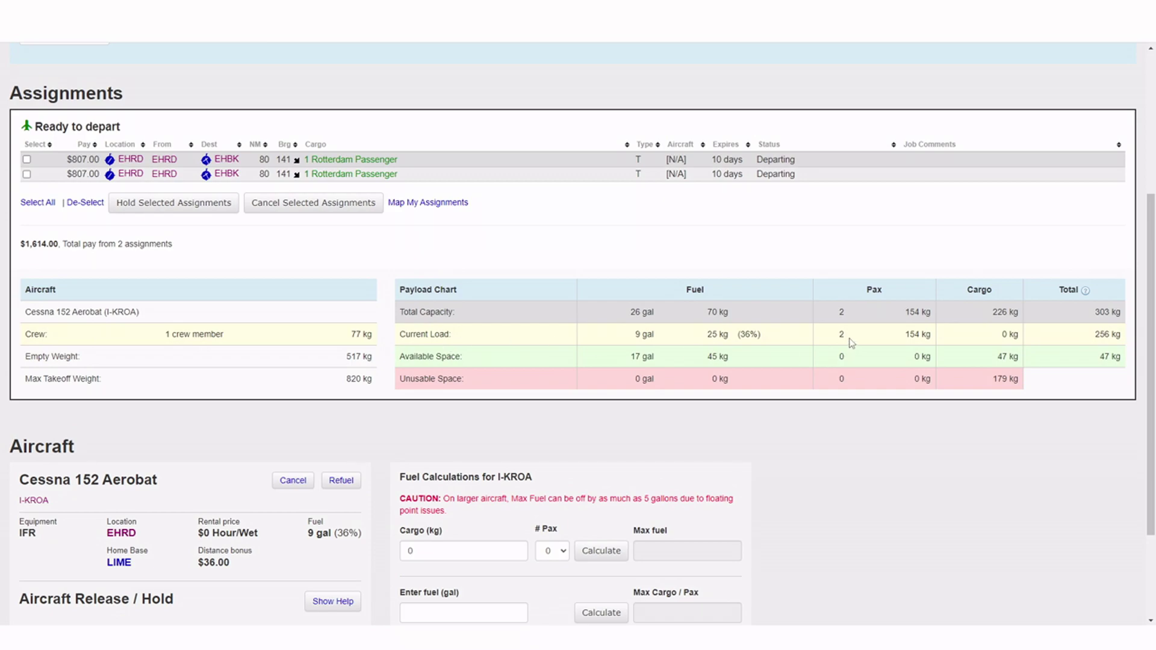
{"action": "triple_click", "coordinate": [923, 336]}
{"action": "triple_click", "coordinate": [1119, 339]}
{"action": "left_click", "coordinate": [974, 360]}
{"action": "scroll", "coordinate": [966, 353], "scroll_direction": "down", "scroll_amount": 2}
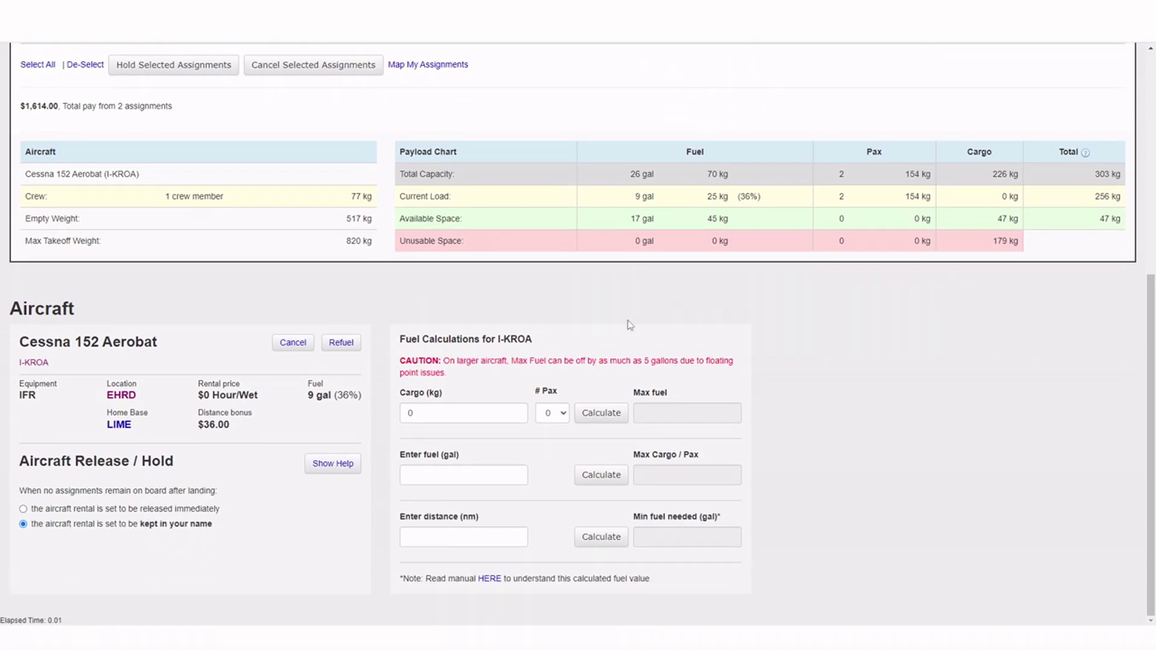
Calculate the maximum fuel for the aircraft with 2 passengers and 0 kg of cargo
{"action": "left_click", "coordinate": [561, 417]}
{"action": "left_click", "coordinate": [562, 444]}
{"action": "left_click", "coordinate": [600, 419]}
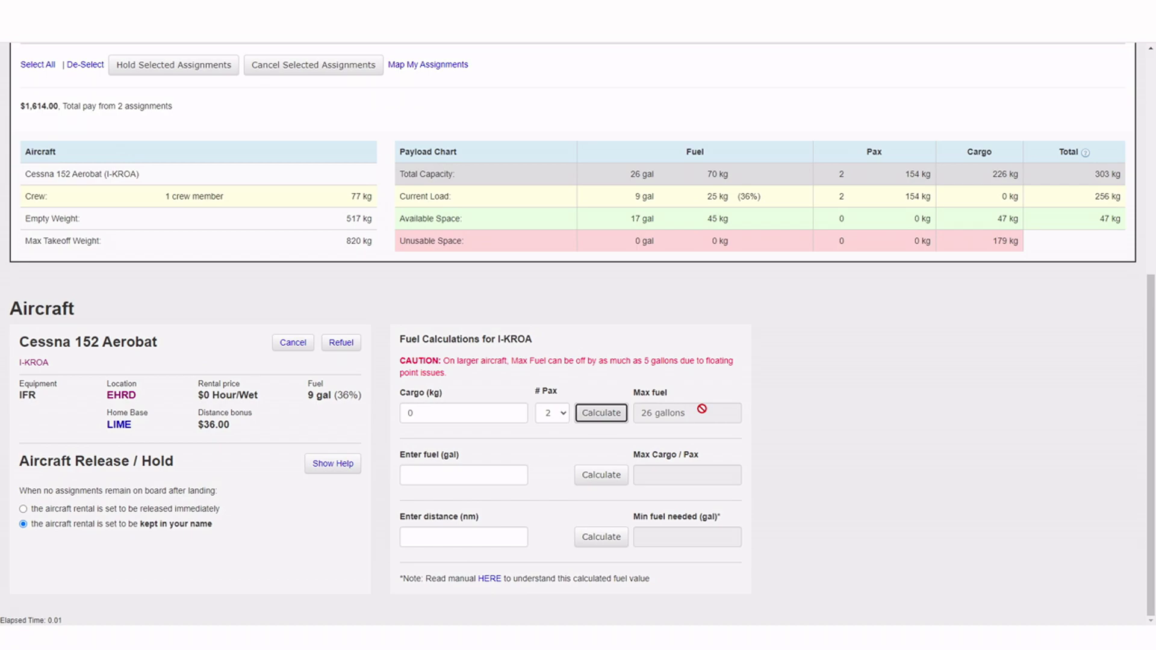
Calculate the minimum fuel needed for the flight distance of 80 nm
{"action": "scroll", "coordinate": [702, 409], "scroll_direction": "up", "scroll_amount": 4}
{"action": "scroll", "coordinate": [702, 410], "scroll_direction": "down", "scroll_amount": 4}
{"action": "scroll", "coordinate": [702, 409], "scroll_direction": "up", "scroll_amount": 2}
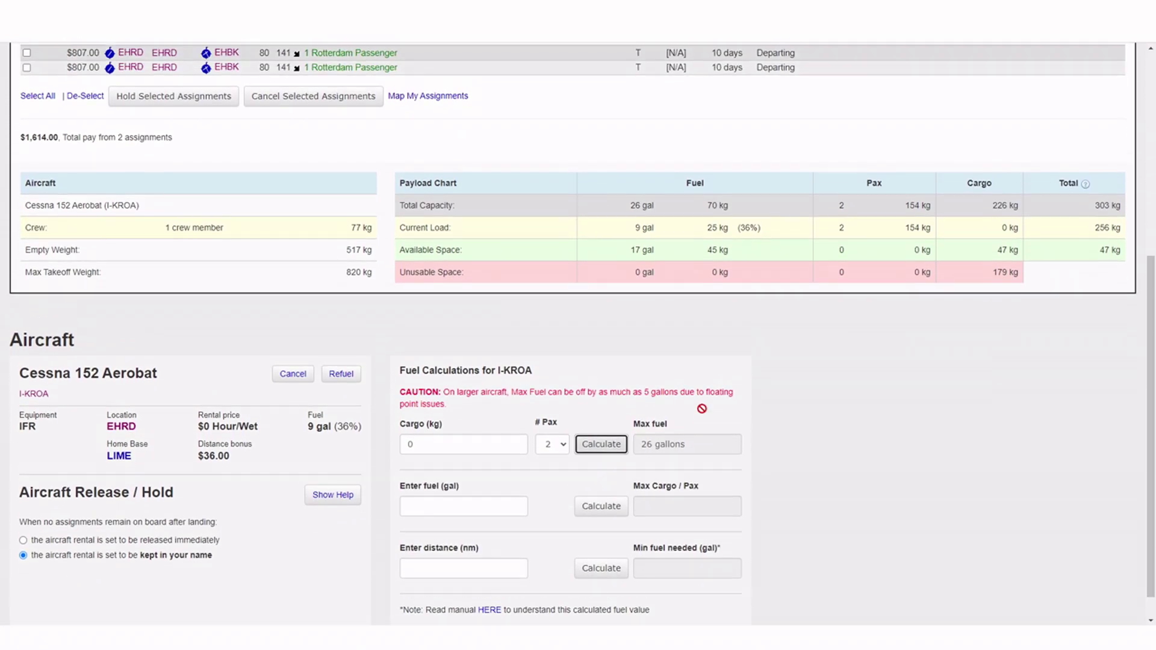
{"action": "scroll", "coordinate": [704, 414], "scroll_direction": "down", "scroll_amount": 2}
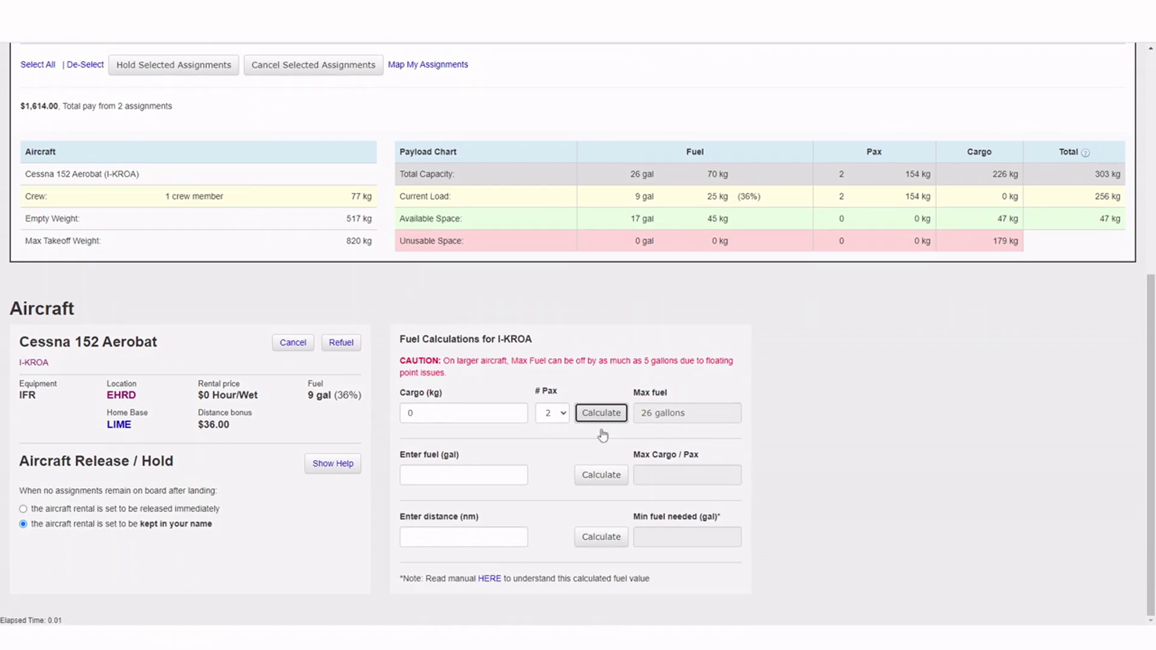
{"action": "left_click", "coordinate": [468, 537]}
{"action": "type", "text": "80"}
{"action": "left_click", "coordinate": [601, 544]}
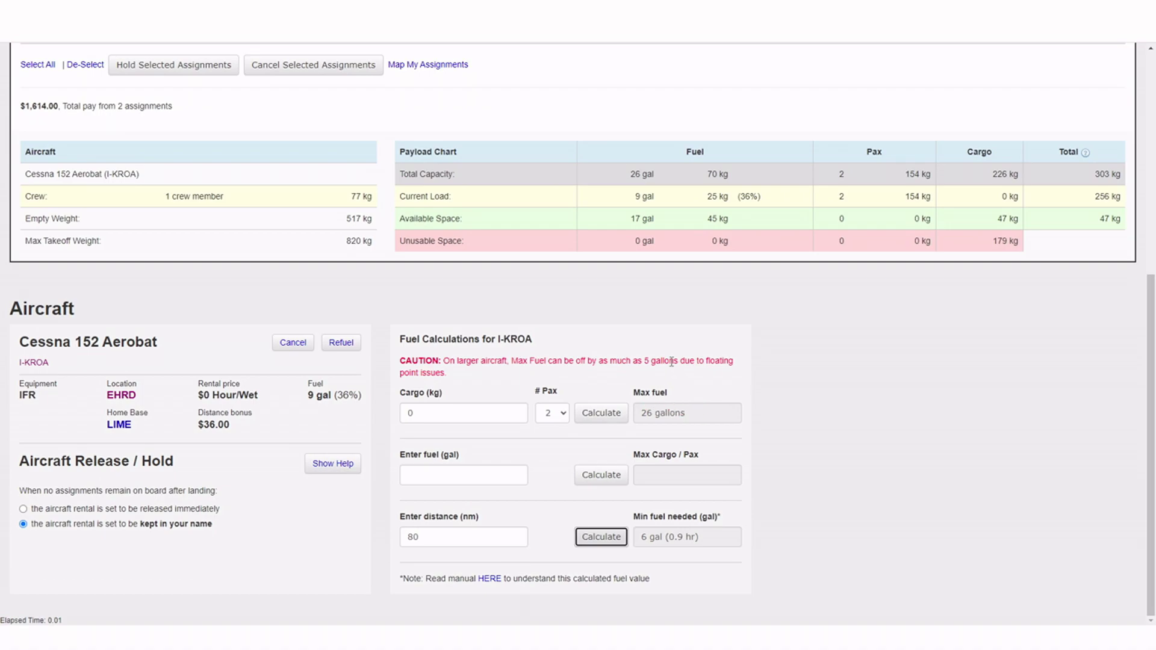
{"action": "scroll", "coordinate": [536, 340], "scroll_direction": "up", "scroll_amount": 1}
{"action": "scroll", "coordinate": [528, 339], "scroll_direction": "down", "scroll_amount": 1}
{"action": "left_click", "coordinate": [448, 536]}
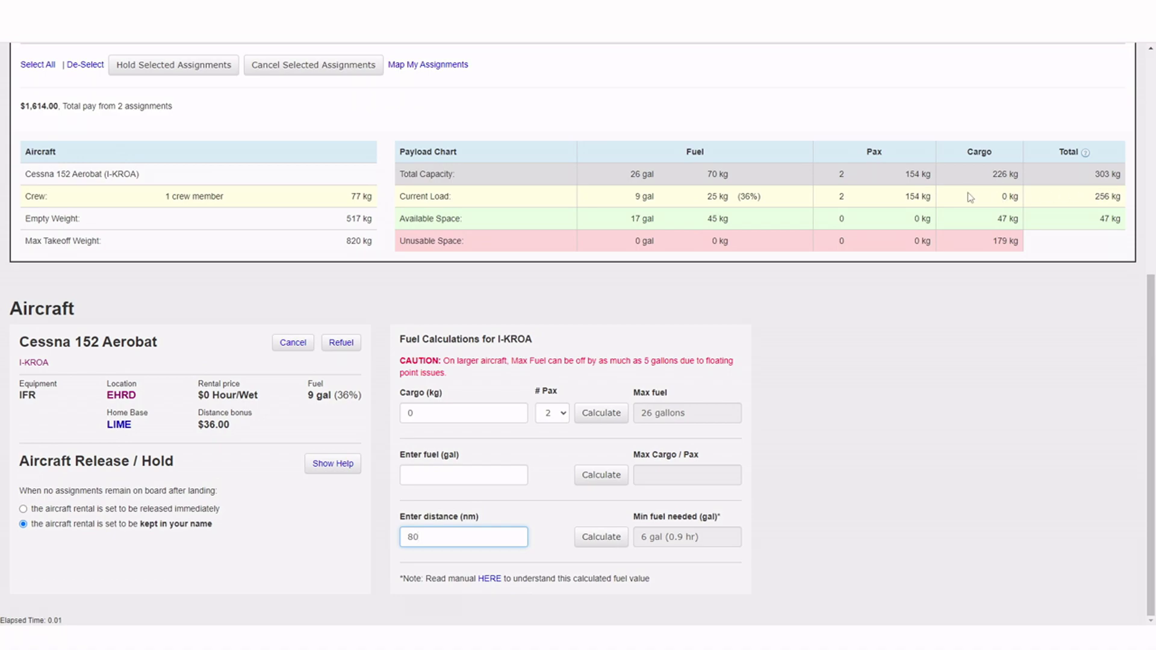
Compare the current fuel load in the payload chart with the minimum fuel calculated for the flight
{"action": "triple_click", "coordinate": [721, 198]}
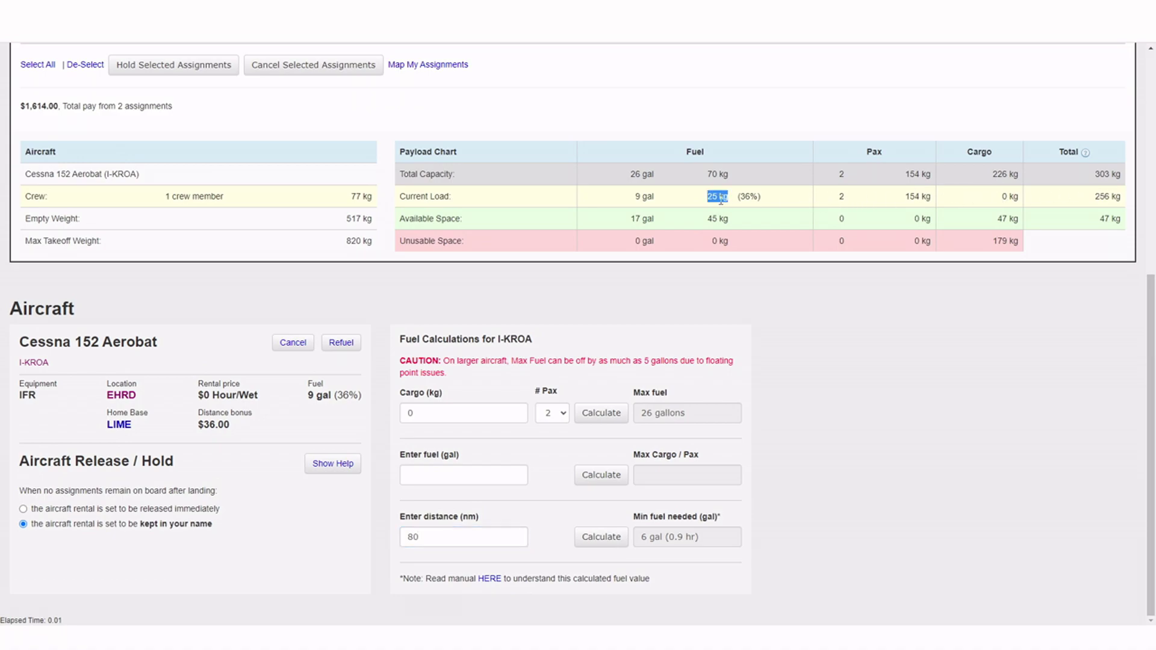
{"action": "left_click", "coordinate": [739, 205]}
{"action": "left_click_drag", "start_coordinate": [640, 199], "coordinate": [595, 202]}
{"action": "left_click", "coordinate": [658, 537]}
{"action": "left_click", "coordinate": [695, 557]}
Review the EHBK assignments in My Flight together with the aircraft's location and fuel details
{"action": "scroll", "coordinate": [689, 365], "scroll_direction": "up", "scroll_amount": 5}
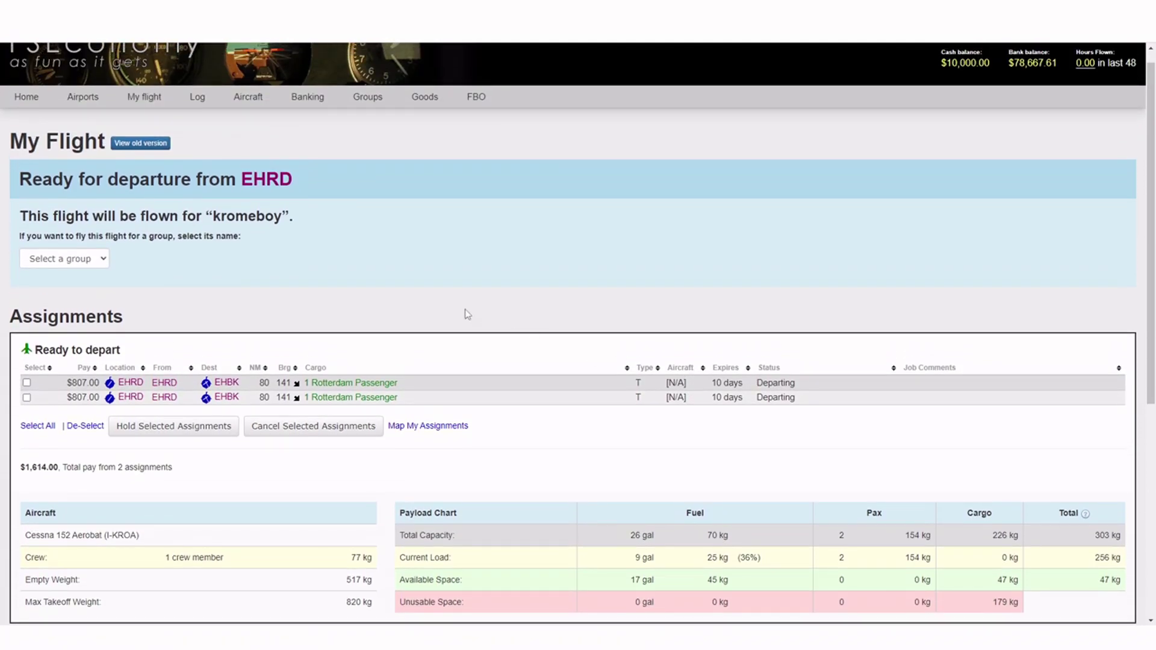
{"action": "scroll", "coordinate": [464, 315], "scroll_direction": "down", "scroll_amount": 3}
{"action": "scroll", "coordinate": [250, 216], "scroll_direction": "up", "scroll_amount": 1}
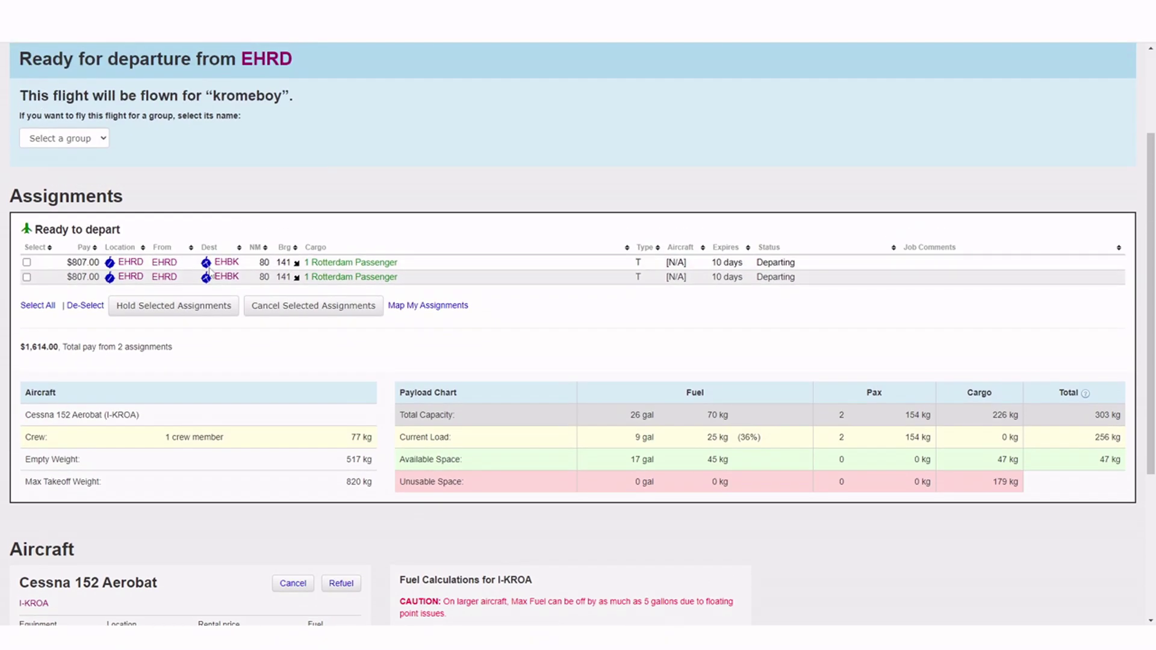
{"action": "scroll", "coordinate": [204, 283], "scroll_direction": "down", "scroll_amount": 4}
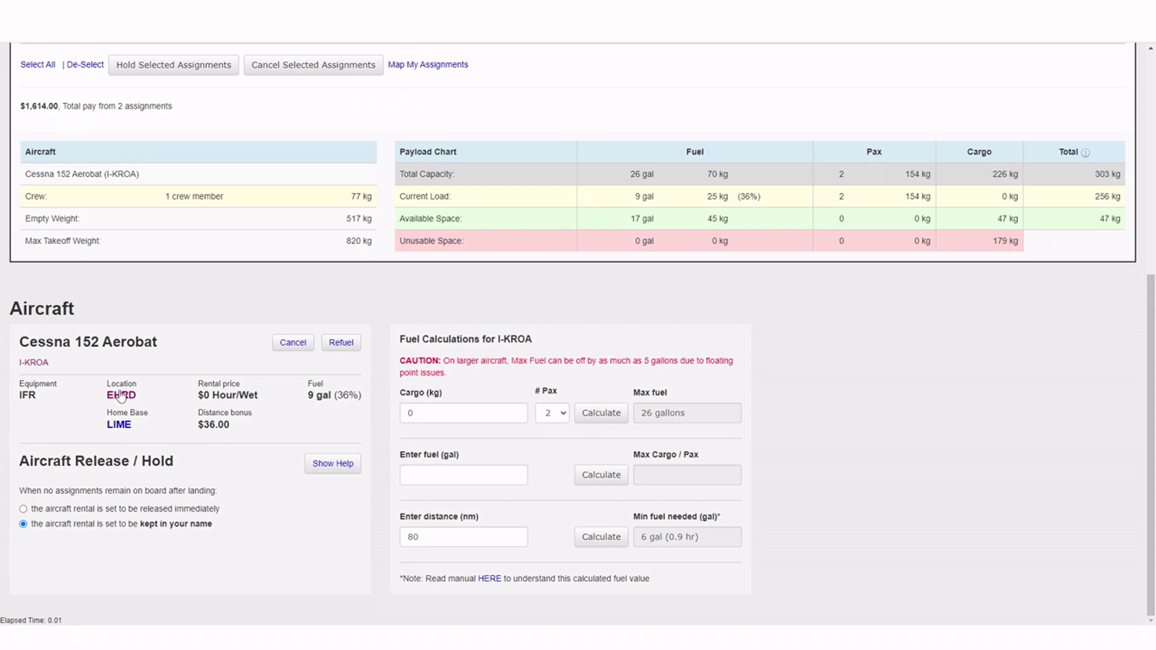
Check the 100LL fuel prices of the local market and the Benelux Aviation FBO at Rotterdam (EHRD)
{"action": "scroll", "coordinate": [161, 399], "scroll_direction": "up", "scroll_amount": 5}
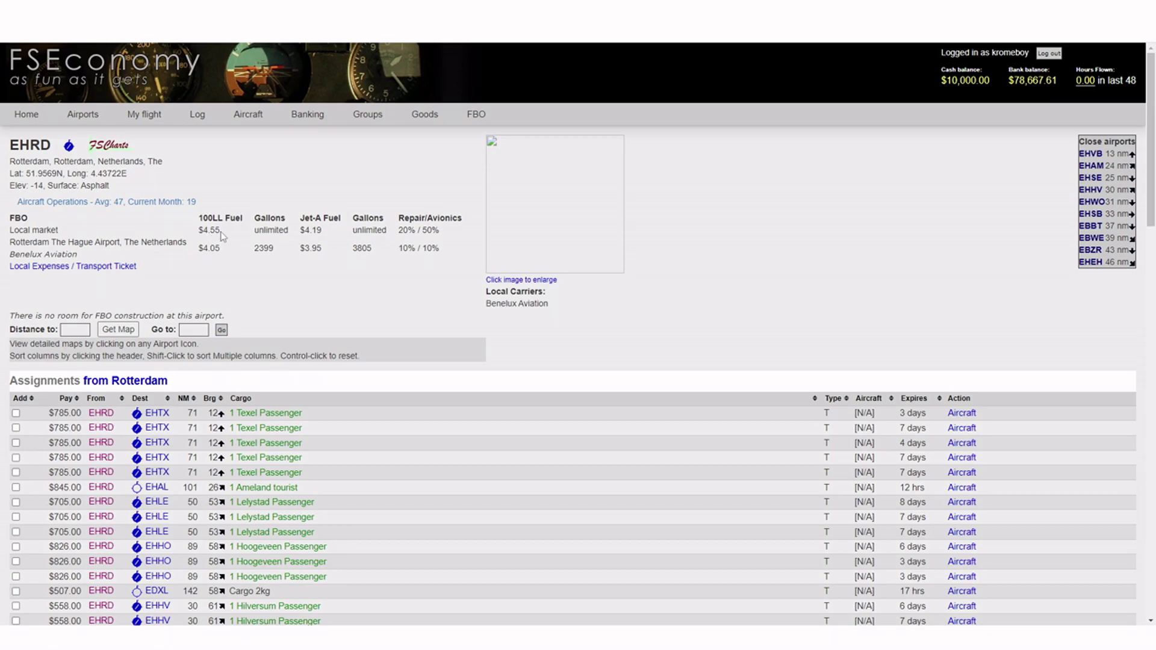
{"action": "mouse_move", "coordinate": [223, 253]}
{"action": "left_mouse_down"}
{"action": "mouse_move", "coordinate": [200, 257]}
{"action": "mouse_move", "coordinate": [212, 253]}
{"action": "left_mouse_up"}
{"action": "left_click", "coordinate": [319, 263]}
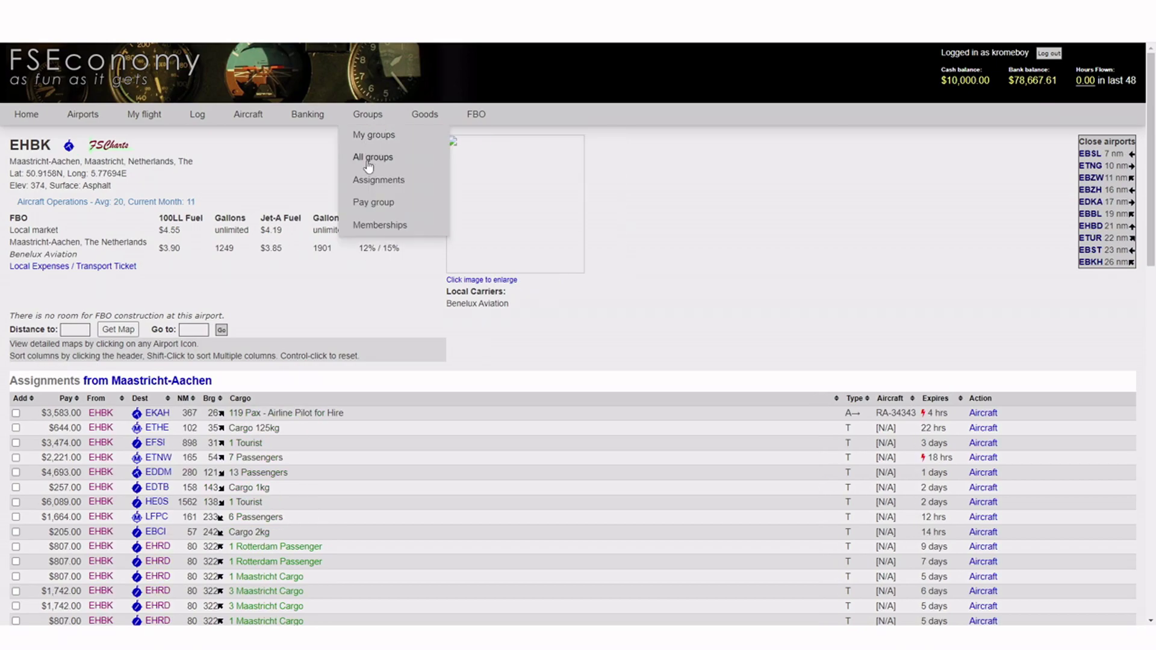
Compare the 100LL prices of the local market and the FBO at Maastricht-Aachen (EHBK) and look over its assignments
{"action": "double_click", "coordinate": [176, 231]}
{"action": "double_click", "coordinate": [172, 248]}
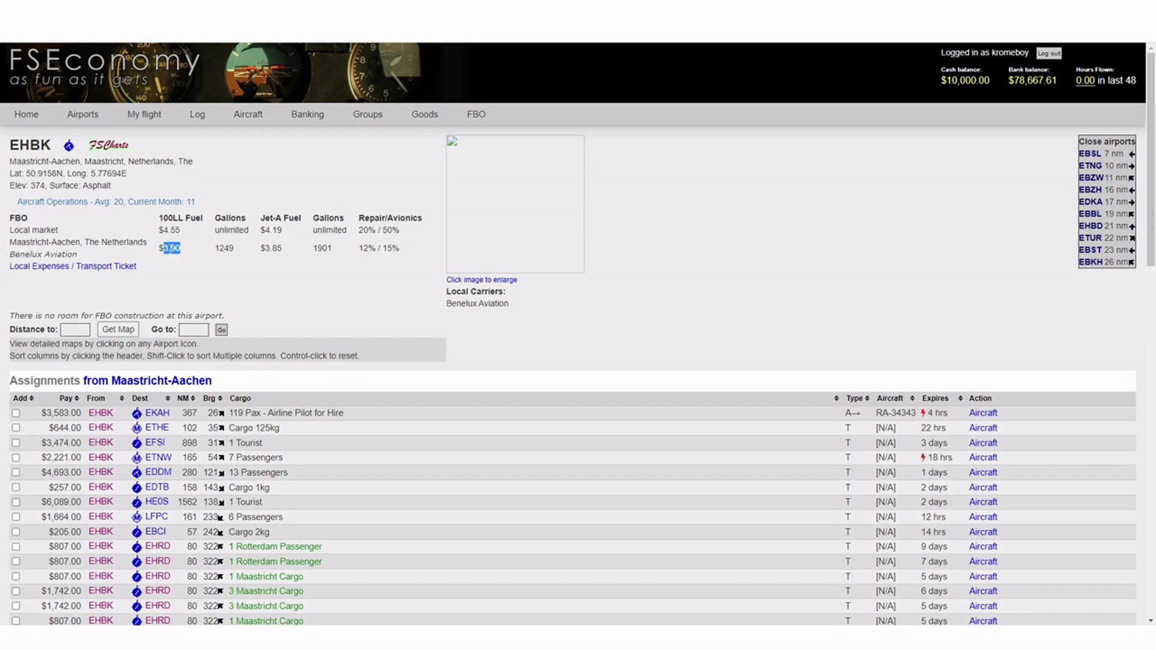
{"action": "double_click", "coordinate": [172, 230]}
{"action": "double_click", "coordinate": [231, 230]}
{"action": "left_click", "coordinate": [171, 231]}
{"action": "double_click", "coordinate": [172, 232]}
{"action": "double_click", "coordinate": [166, 248]}
{"action": "scroll", "coordinate": [175, 253], "scroll_direction": "down", "scroll_amount": 5}
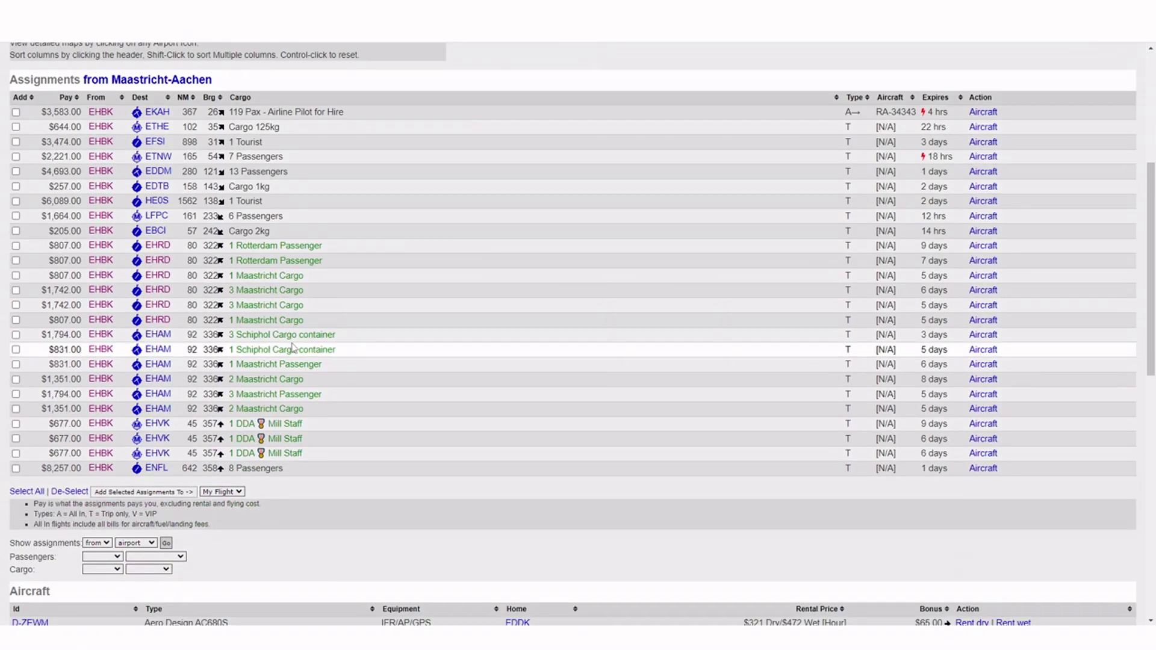
{"action": "scroll", "coordinate": [294, 348], "scroll_direction": "up", "scroll_amount": 5}
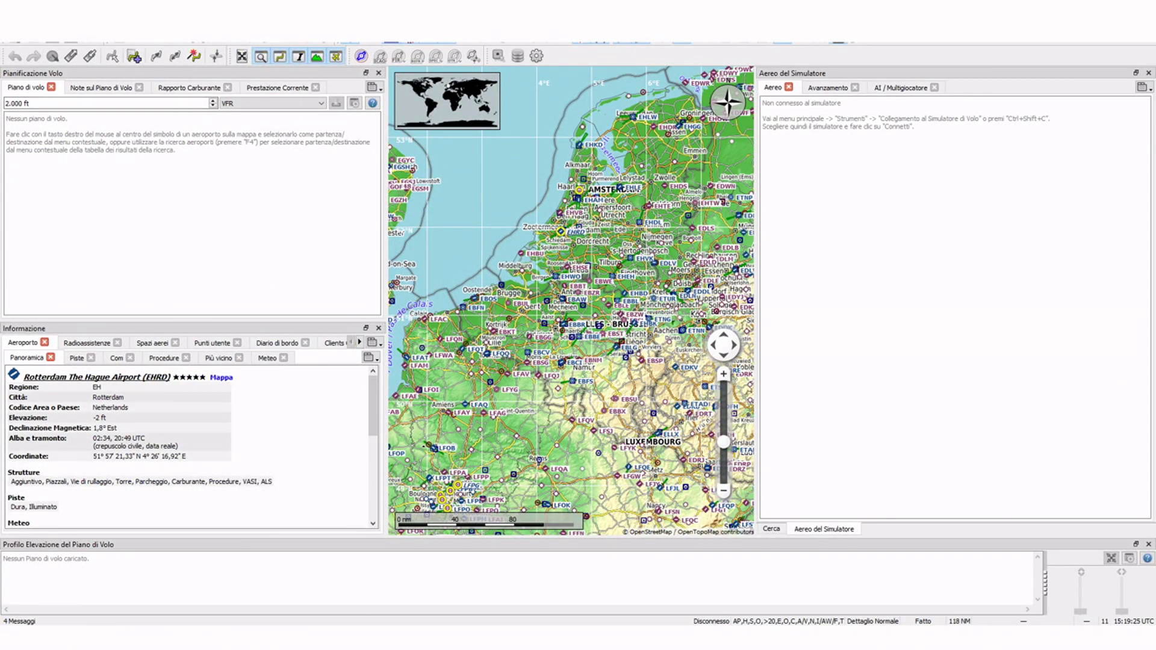
{"action": "right_click", "coordinate": [183, 210]}
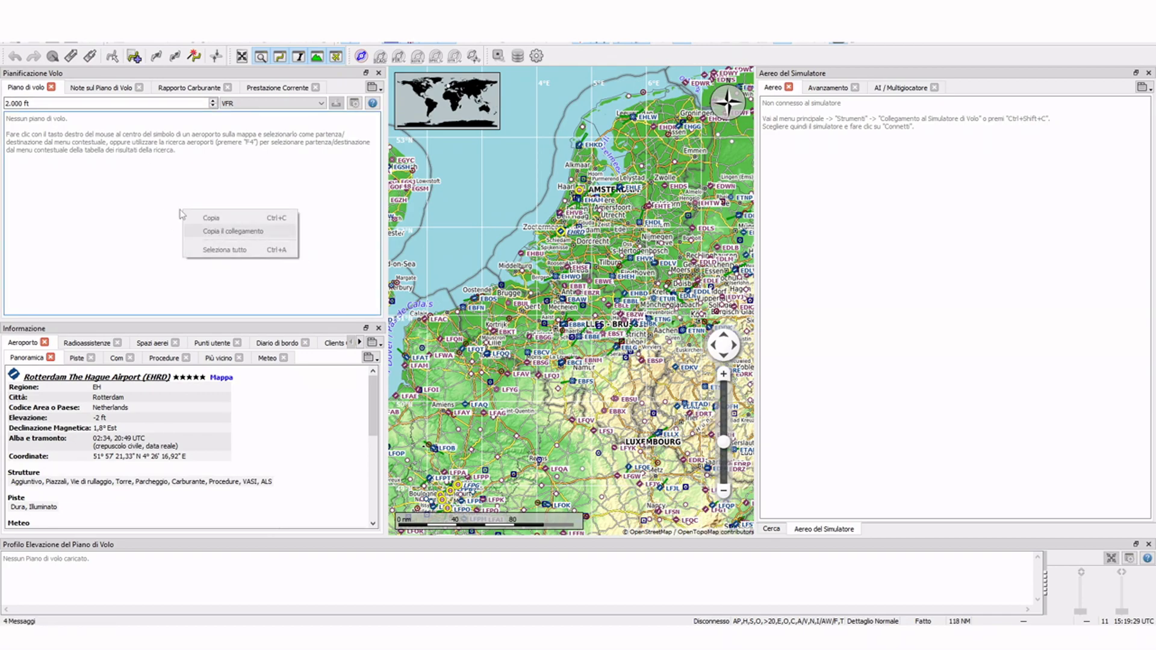
{"action": "left_click", "coordinate": [142, 208]}
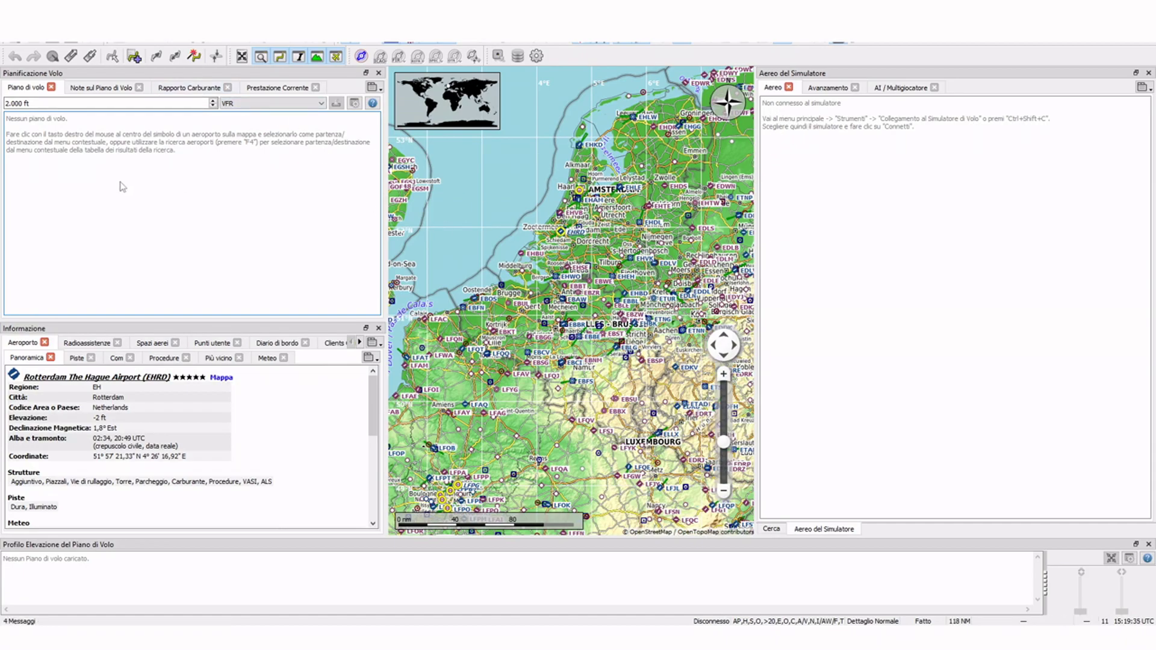
{"action": "right_click", "coordinate": [68, 150]}
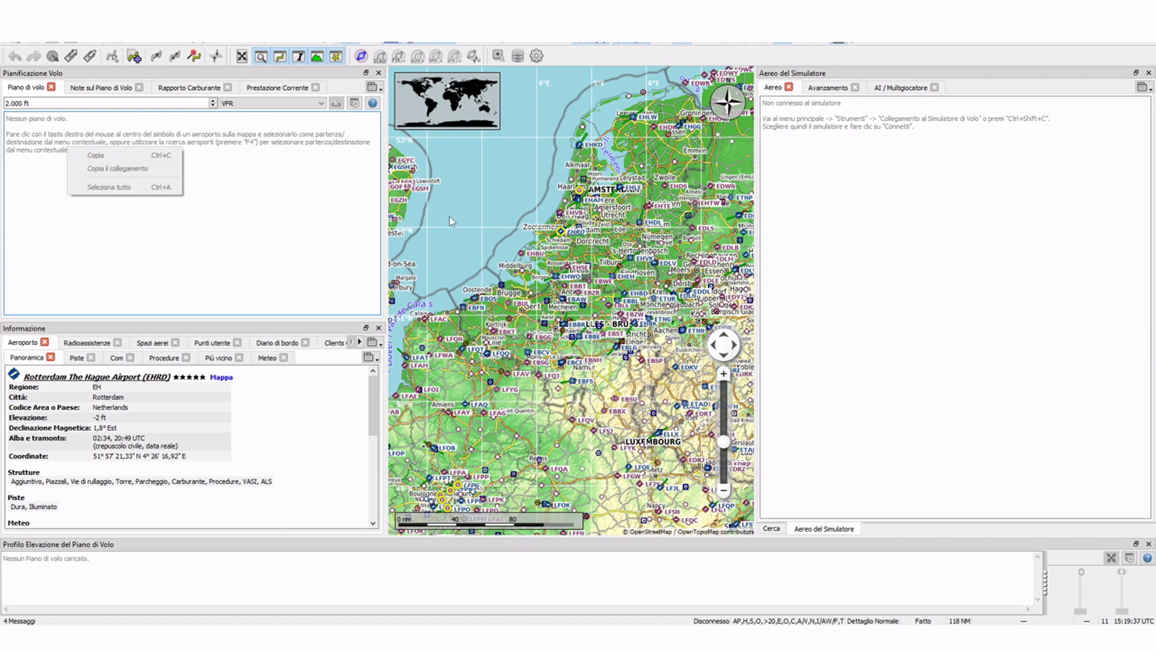
Bring up the airport search in Little Navmap and clear the LSZA identifier
{"action": "left_click", "coordinate": [804, 181]}
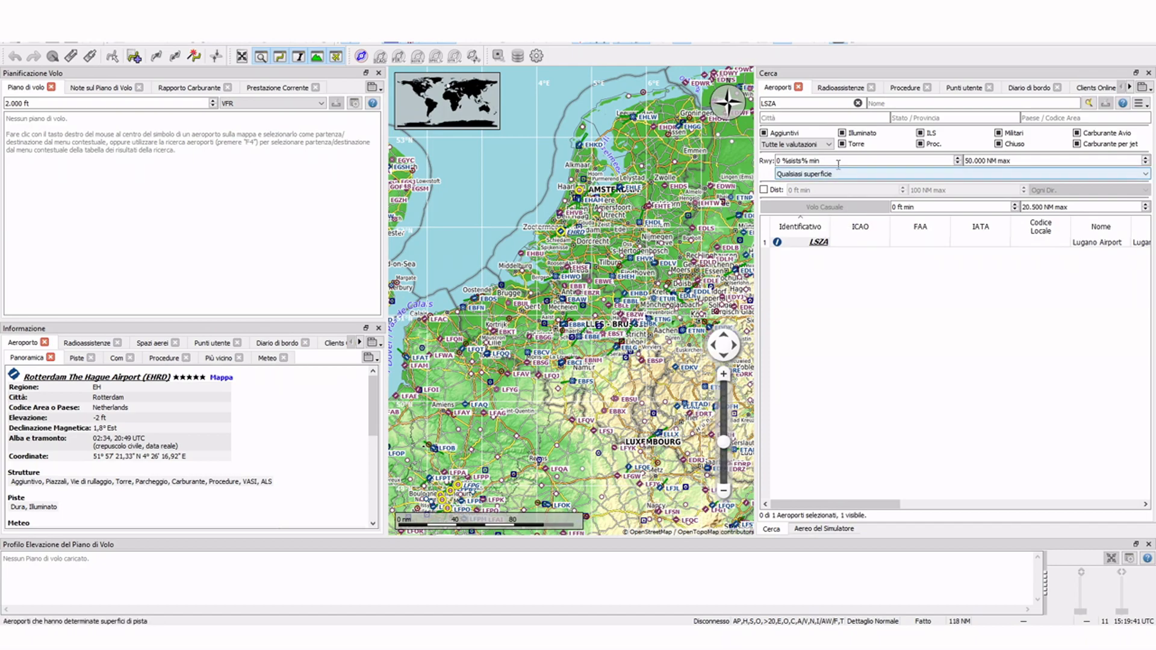
{"action": "double_click", "coordinate": [808, 104]}
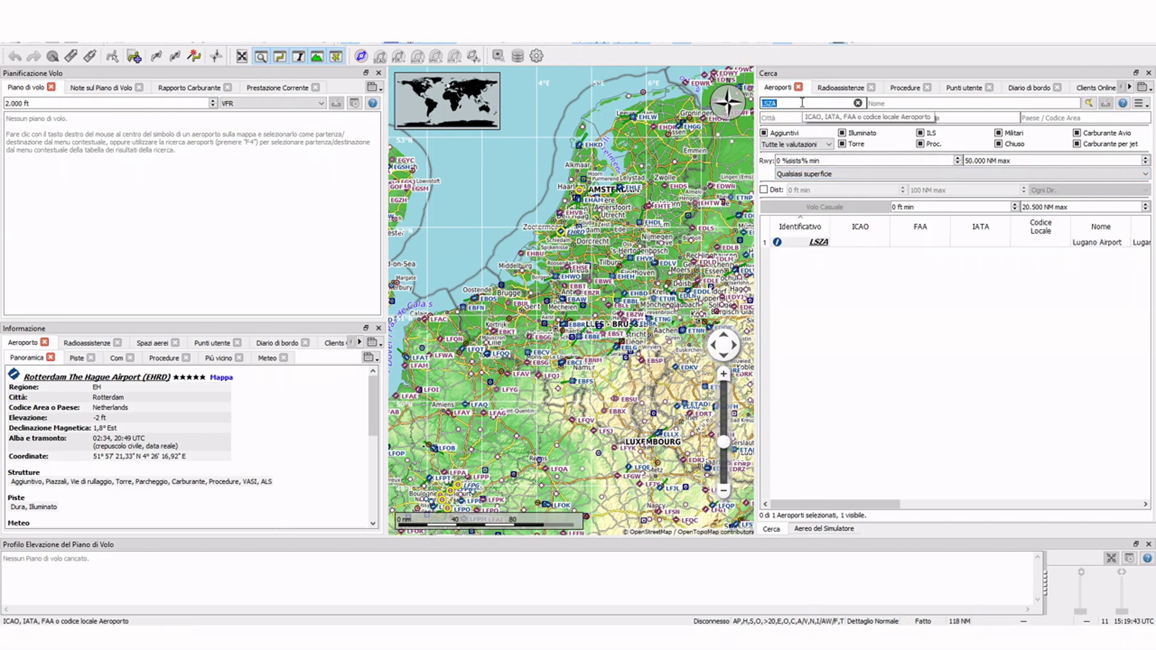
{"action": "key", "text": "BackSpace"}
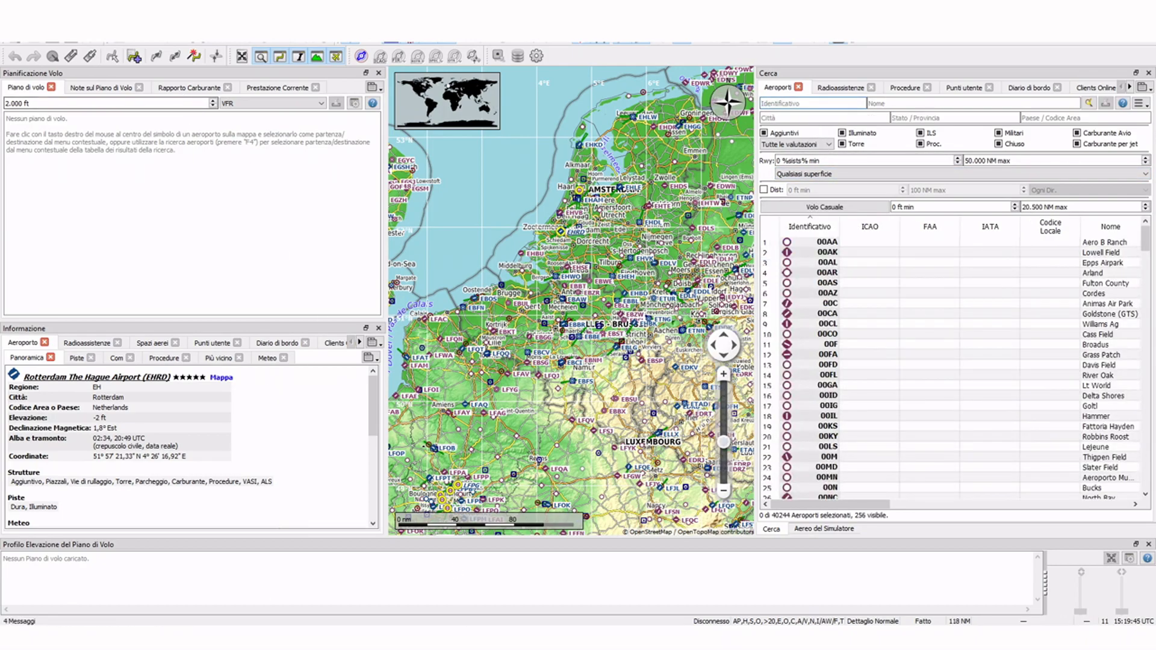
Copy the airport code EHRD from the Rotterdam page in FSEconomy and return to Little Navmap
{"action": "left_click", "coordinate": [280, 638]}
{"action": "left_click", "coordinate": [287, 585]}
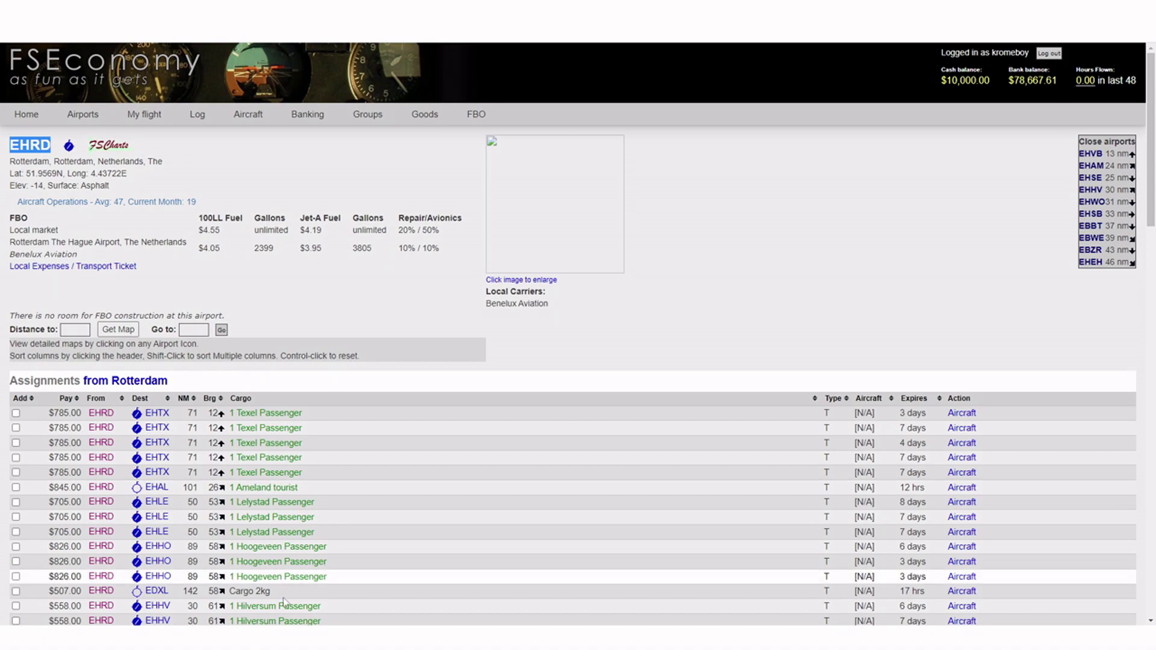
{"action": "left_click", "coordinate": [337, 581]}
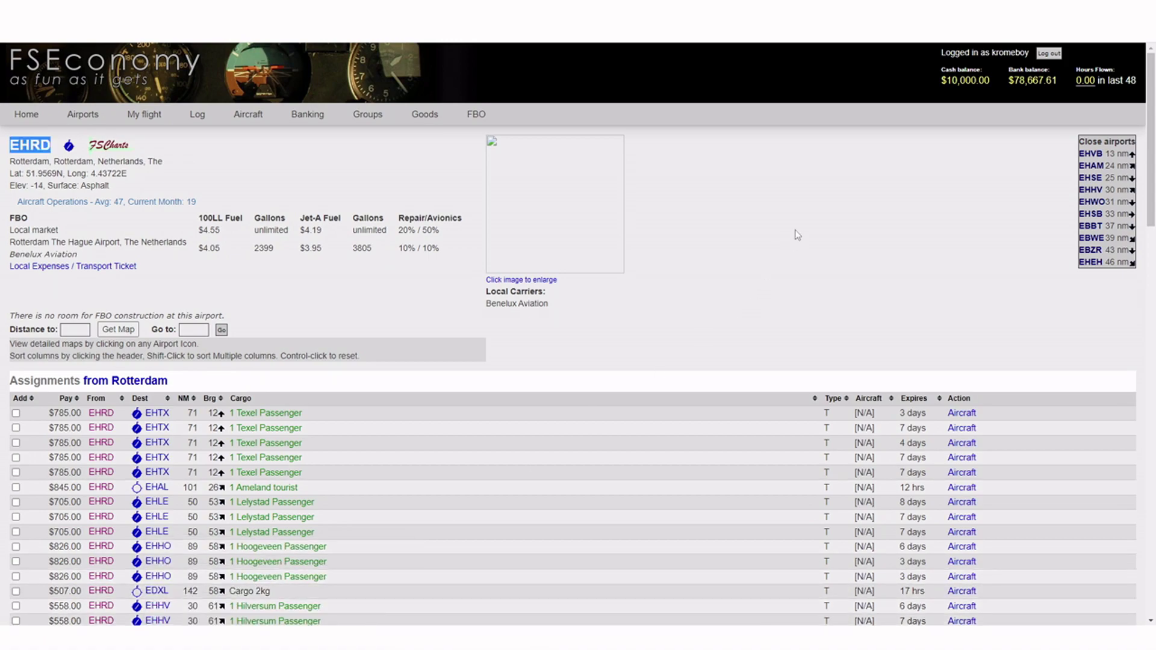
{"action": "key", "text": "alt+Tab"}
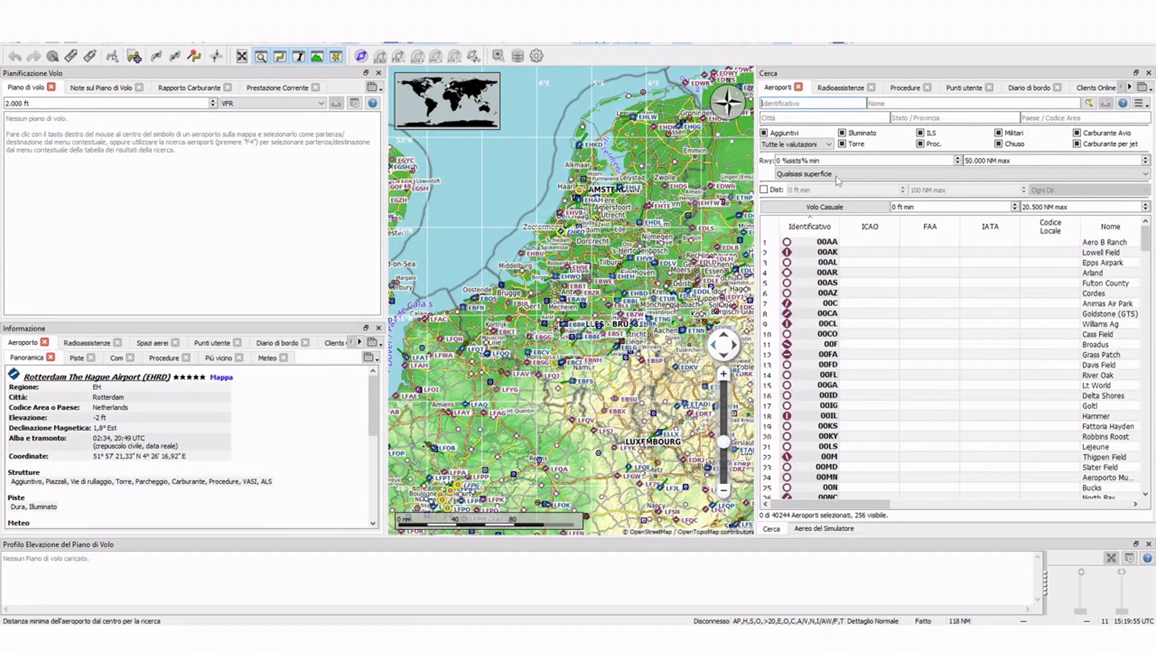
Search for the airport EHRD and set it as the departure of the flight plan
{"action": "type", "text": "EHRD"}
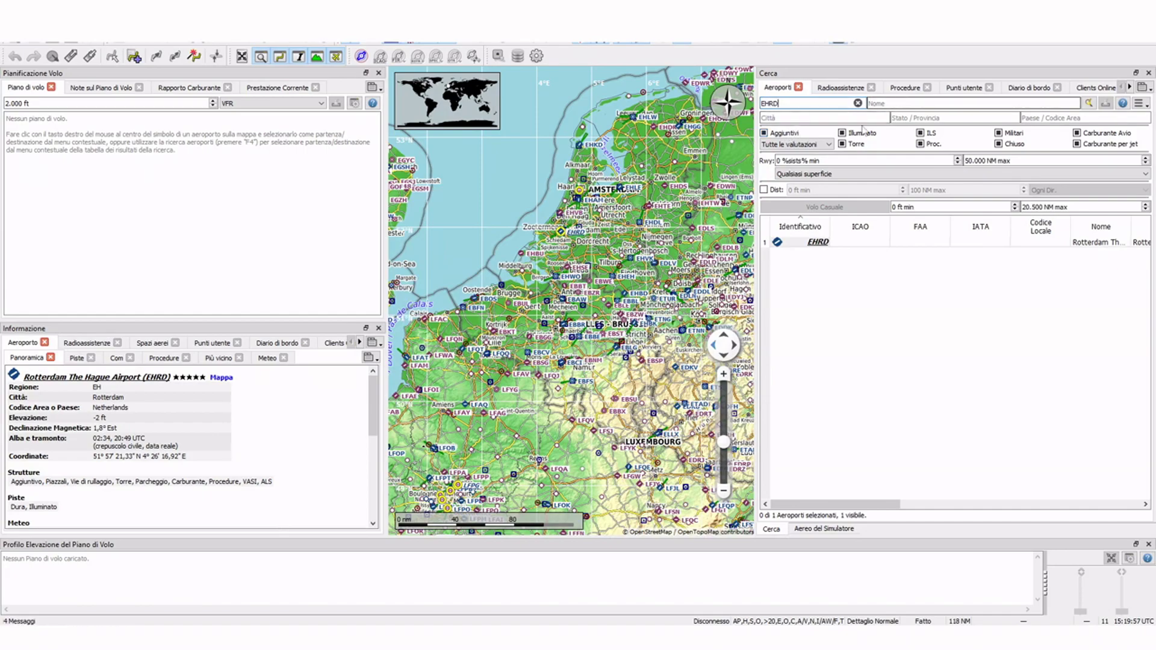
{"action": "right_click", "coordinate": [818, 243]}
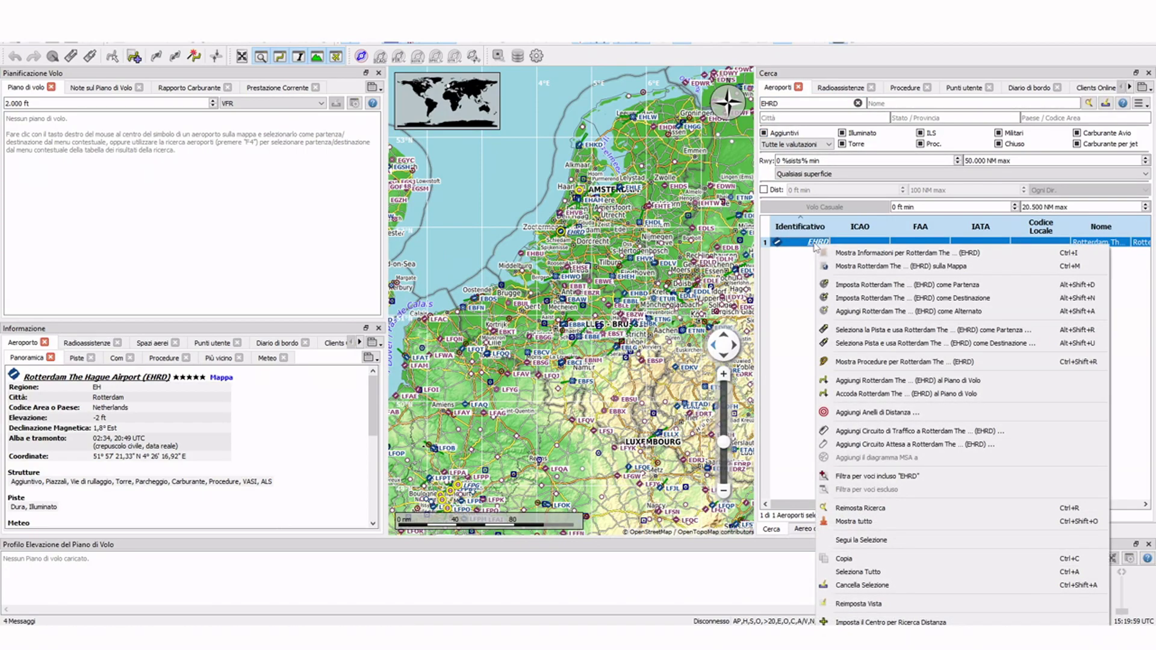
{"action": "left_click", "coordinate": [918, 288]}
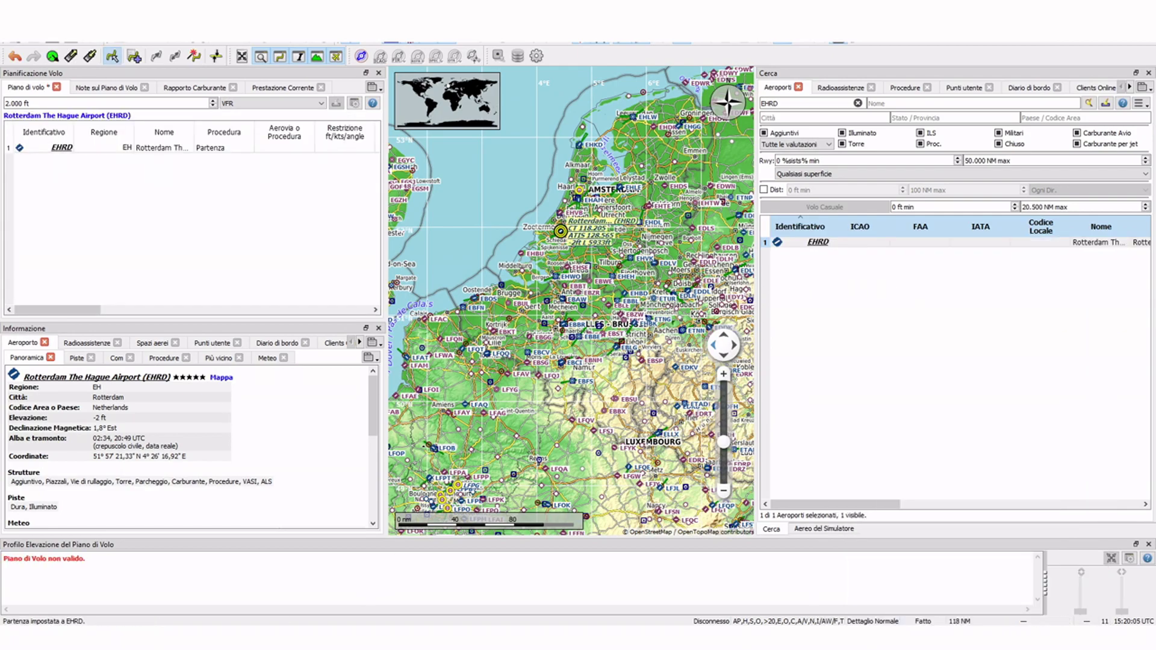
Copy the airport code EHBK from the Maastricht-Aachen page in FSEconomy and return to Little Navmap
{"action": "left_click", "coordinate": [332, 587]}
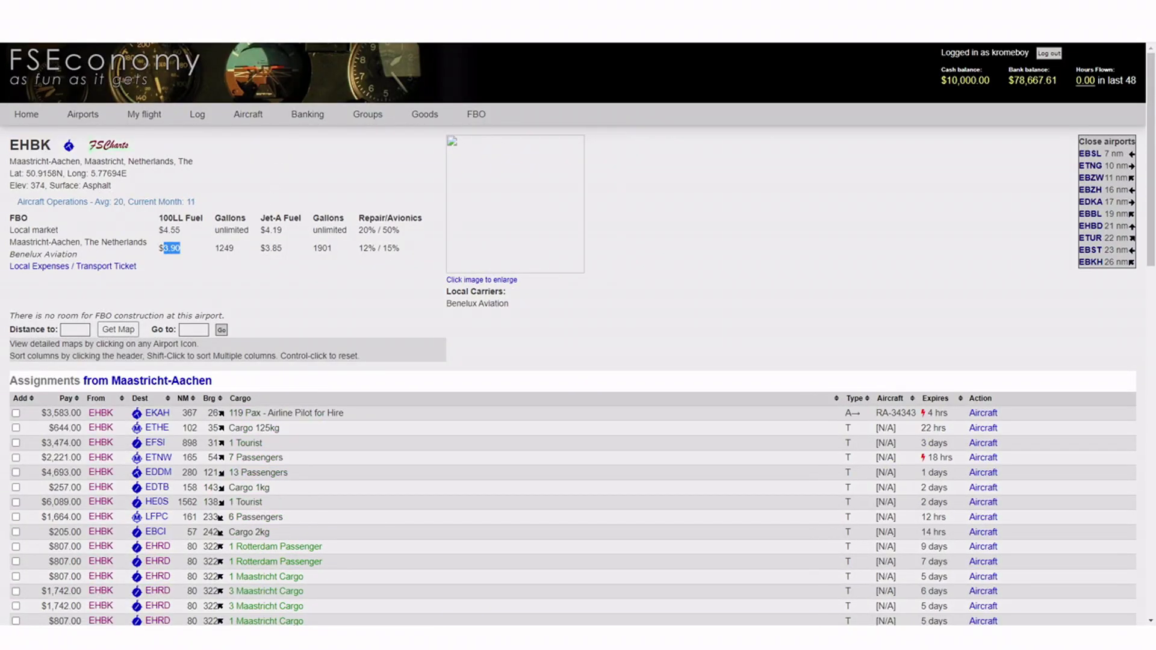
{"action": "double_click", "coordinate": [30, 145]}
{"action": "right_click", "coordinate": [34, 141]}
{"action": "left_click", "coordinate": [48, 150]}
{"action": "left_click", "coordinate": [382, 589]}
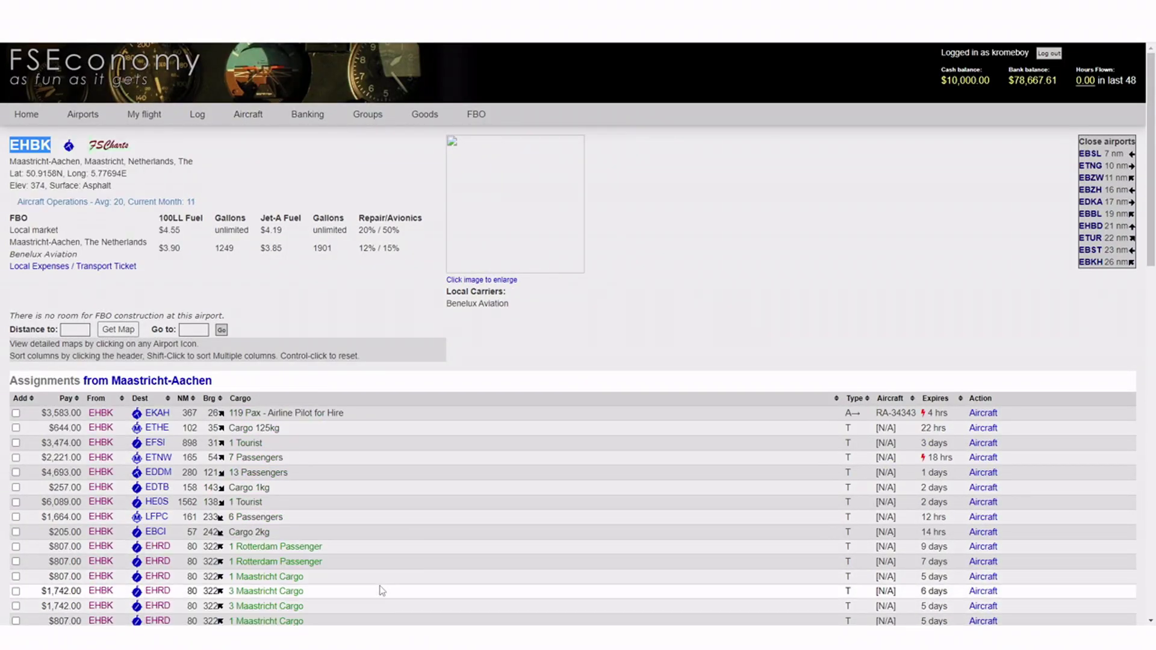
{"action": "left_click", "coordinate": [208, 587]}
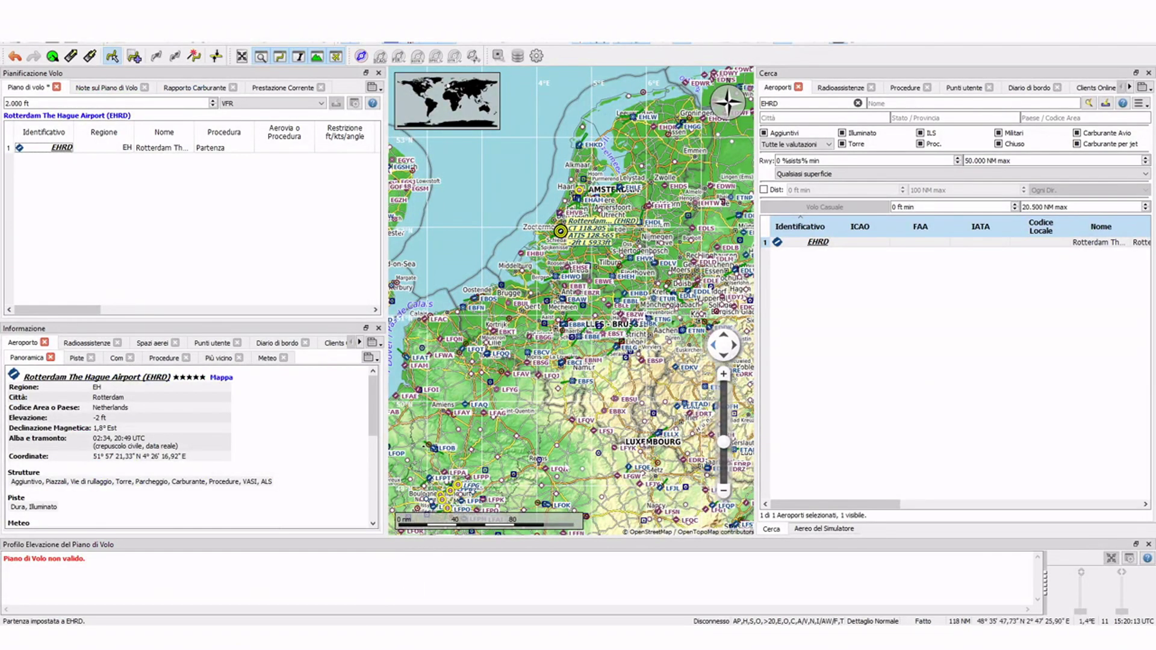
Search for the airport EHBK, add it to the flight plan after EHRD and view the route on the map
{"action": "double_click", "coordinate": [777, 104]}
{"action": "key", "text": "ctrl+v"}
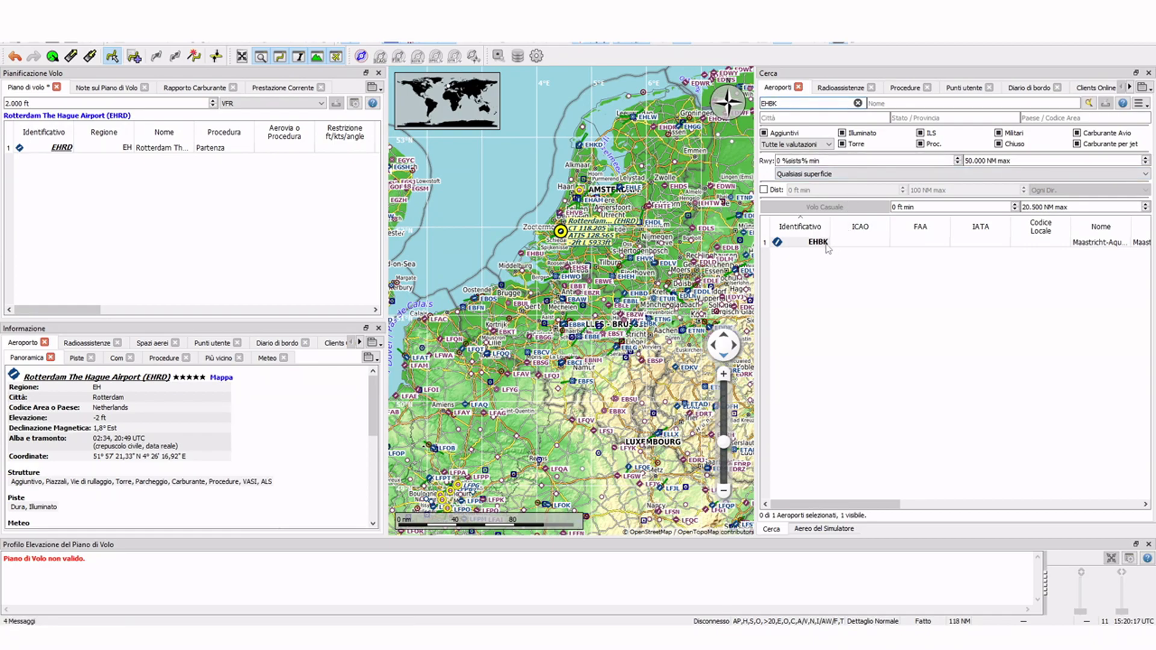
{"action": "right_click", "coordinate": [828, 245]}
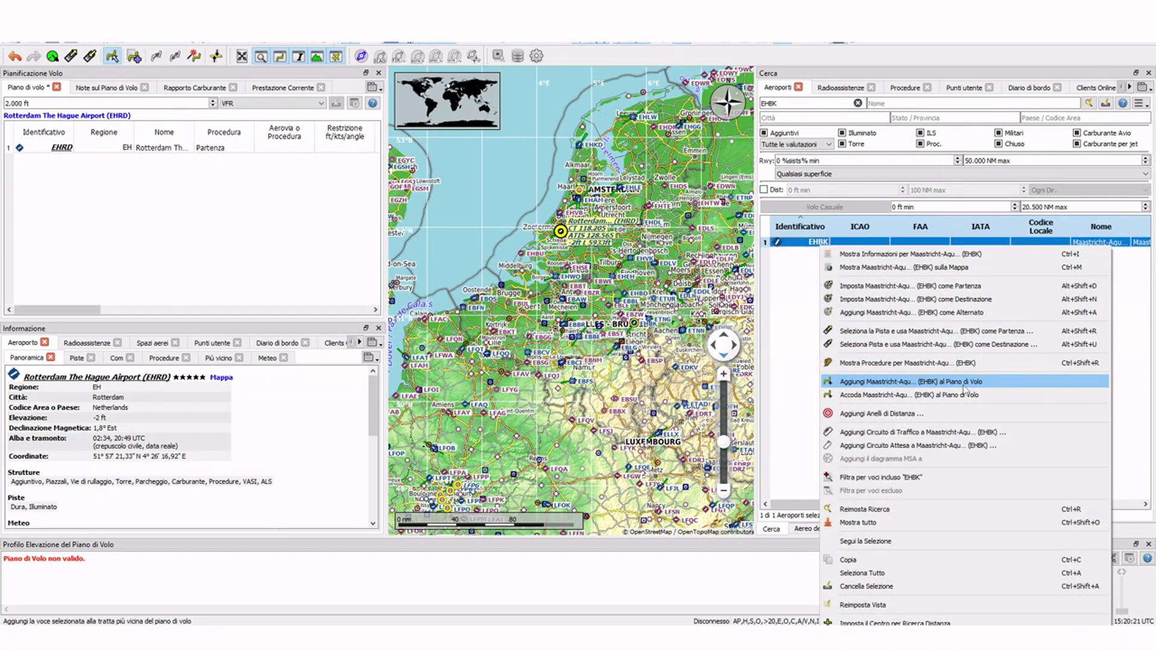
{"action": "left_click", "coordinate": [962, 385]}
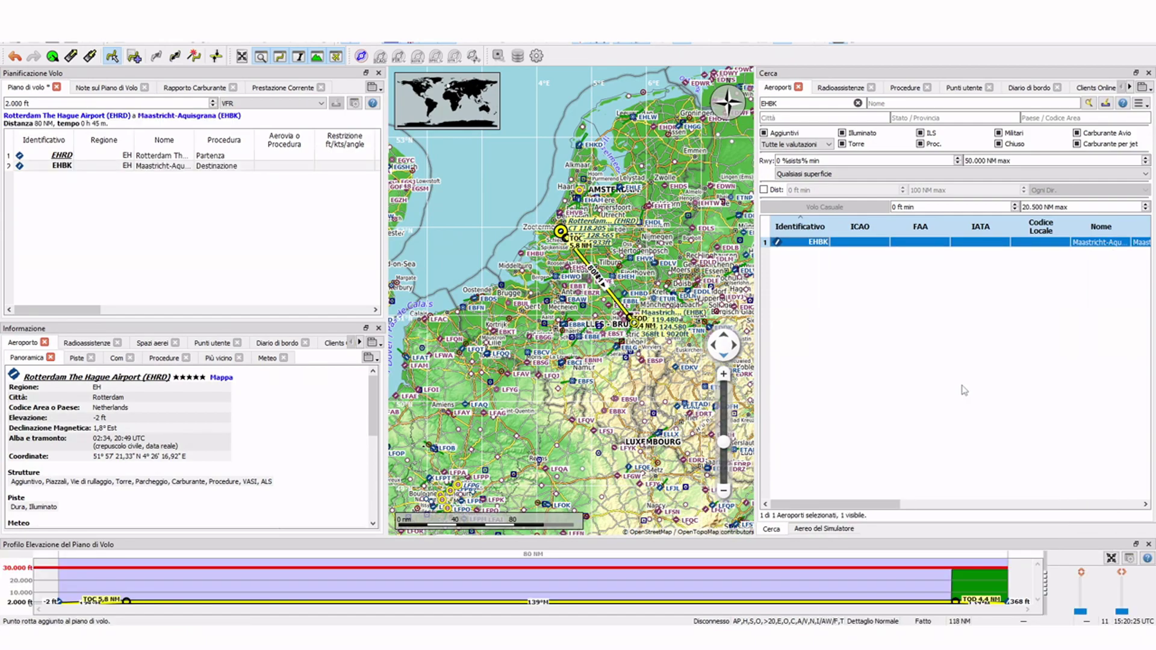
{"action": "left_click_drag", "start_coordinate": [657, 392], "coordinate": [583, 275]}
{"action": "scroll", "coordinate": [583, 275], "scroll_direction": "down", "scroll_amount": 4}
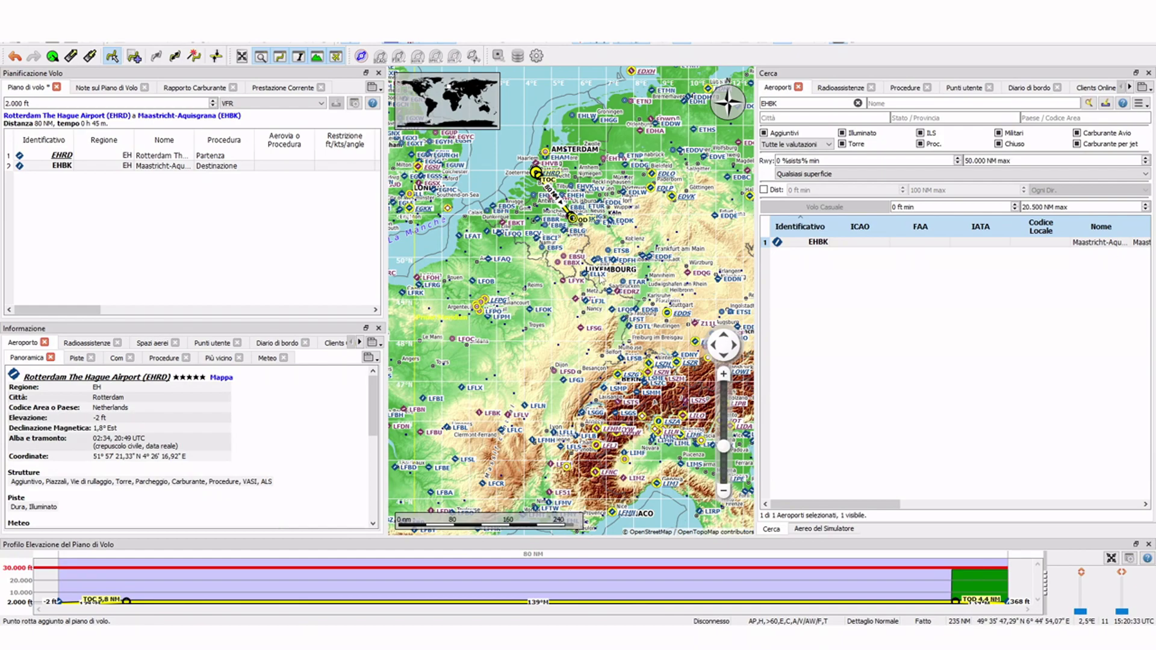
Check the EHBK airport details on the route map, and switch to FSEconomy to review the assignments from Maastricht-Aachen
{"action": "scroll", "coordinate": [600, 274], "scroll_direction": "up", "scroll_amount": 5}
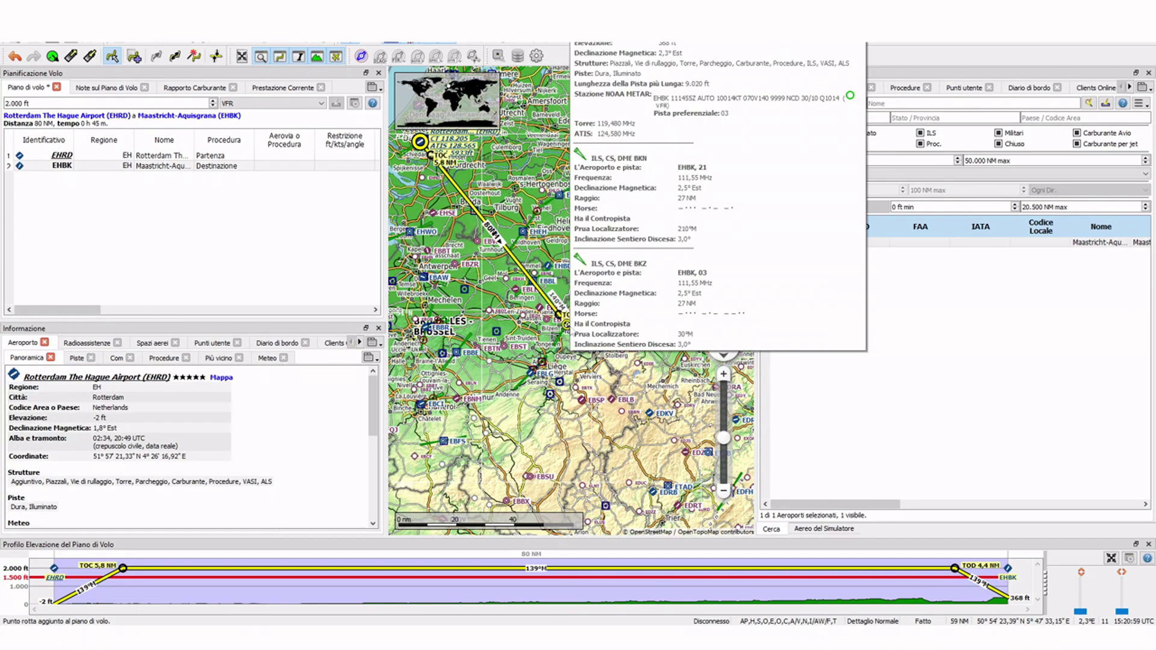
{"action": "mouse_move", "coordinate": [572, 282]}
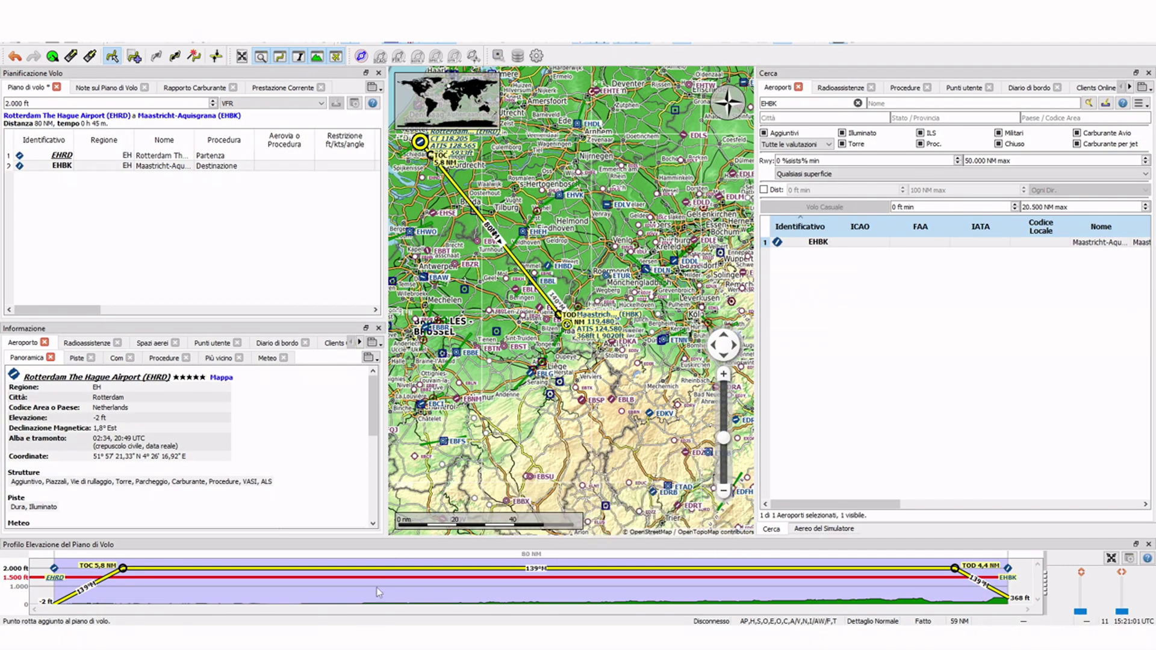
{"action": "mouse_move", "coordinate": [253, 623]}
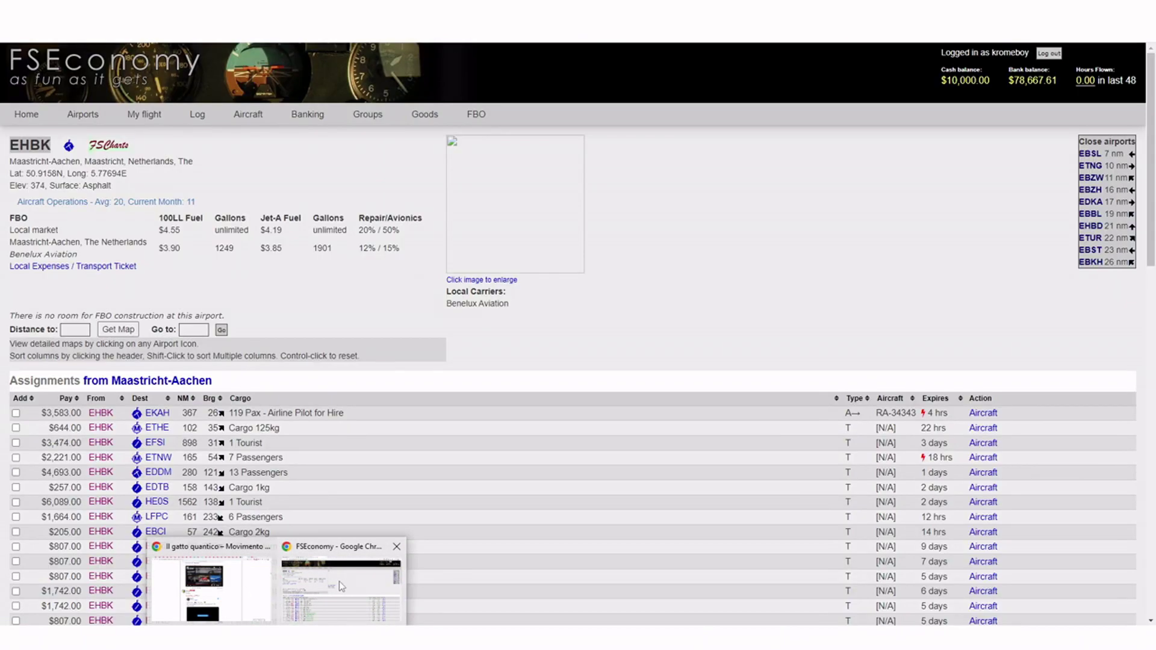
{"action": "left_click", "coordinate": [339, 580]}
{"action": "scroll", "coordinate": [381, 263], "scroll_direction": "down", "scroll_amount": 5}
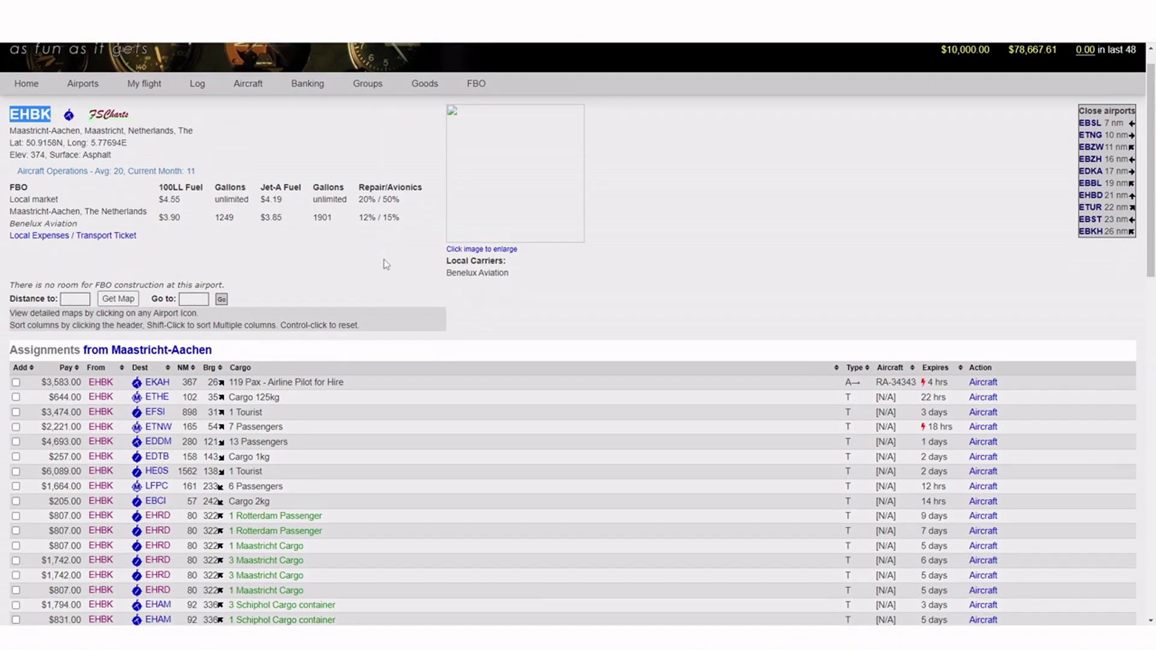
{"action": "scroll", "coordinate": [383, 263], "scroll_direction": "up", "scroll_amount": 4}
{"action": "scroll", "coordinate": [384, 264], "scroll_direction": "down", "scroll_amount": 3}
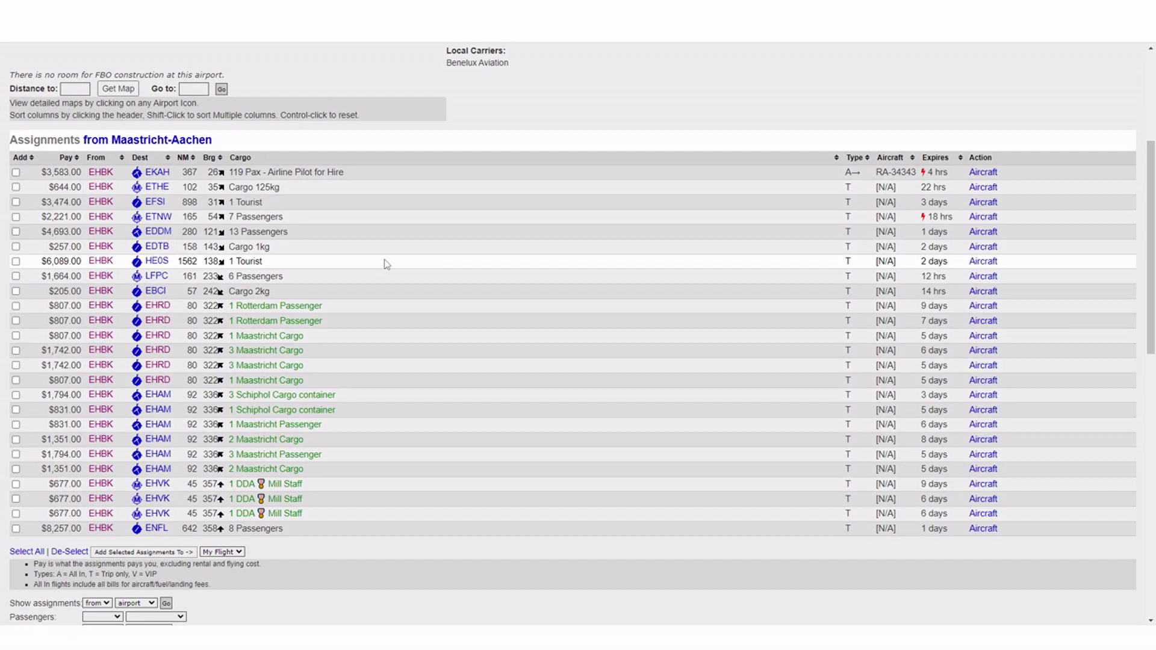
{"action": "scroll", "coordinate": [385, 259], "scroll_direction": "up", "scroll_amount": 1}
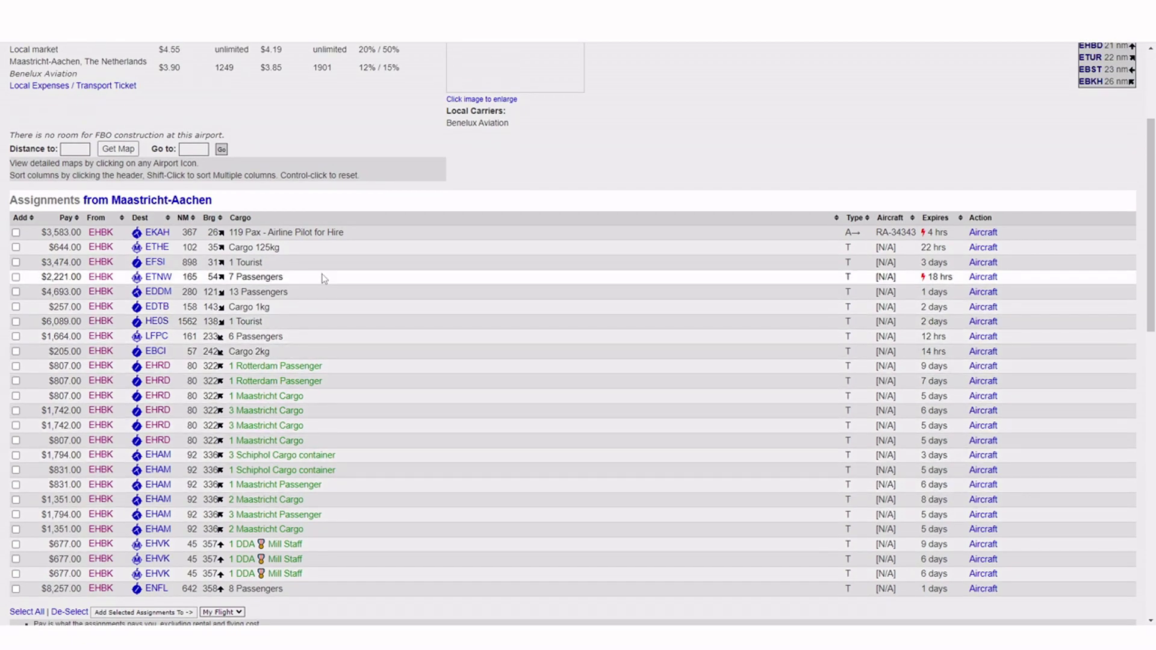
{"action": "scroll", "coordinate": [377, 252], "scroll_direction": "up", "scroll_amount": 2}
{"action": "scroll", "coordinate": [378, 252], "scroll_direction": "up", "scroll_amount": 1}
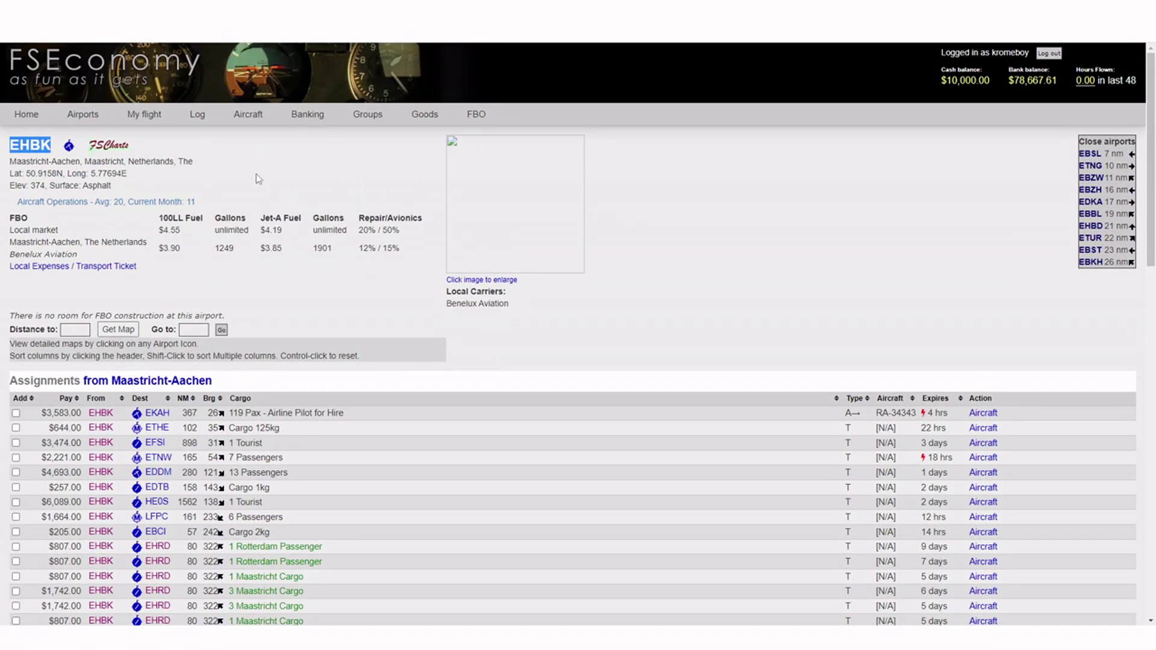
{"action": "scroll", "coordinate": [312, 262], "scroll_direction": "down", "scroll_amount": 4}
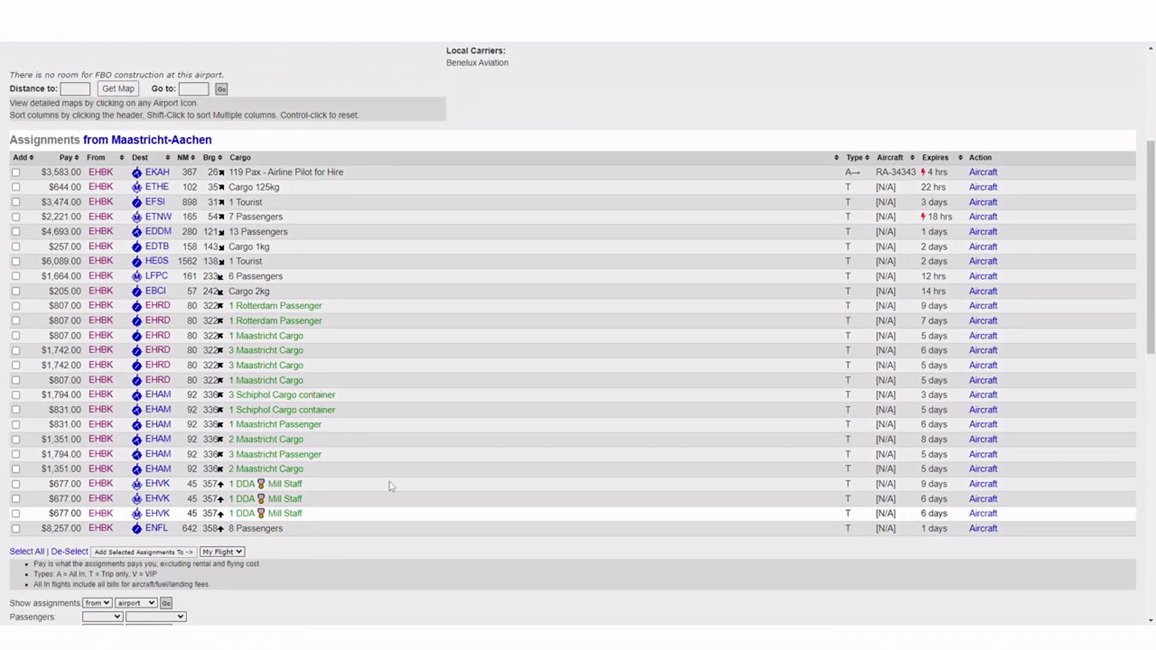
{"action": "scroll", "coordinate": [354, 498], "scroll_direction": "up", "scroll_amount": 4}
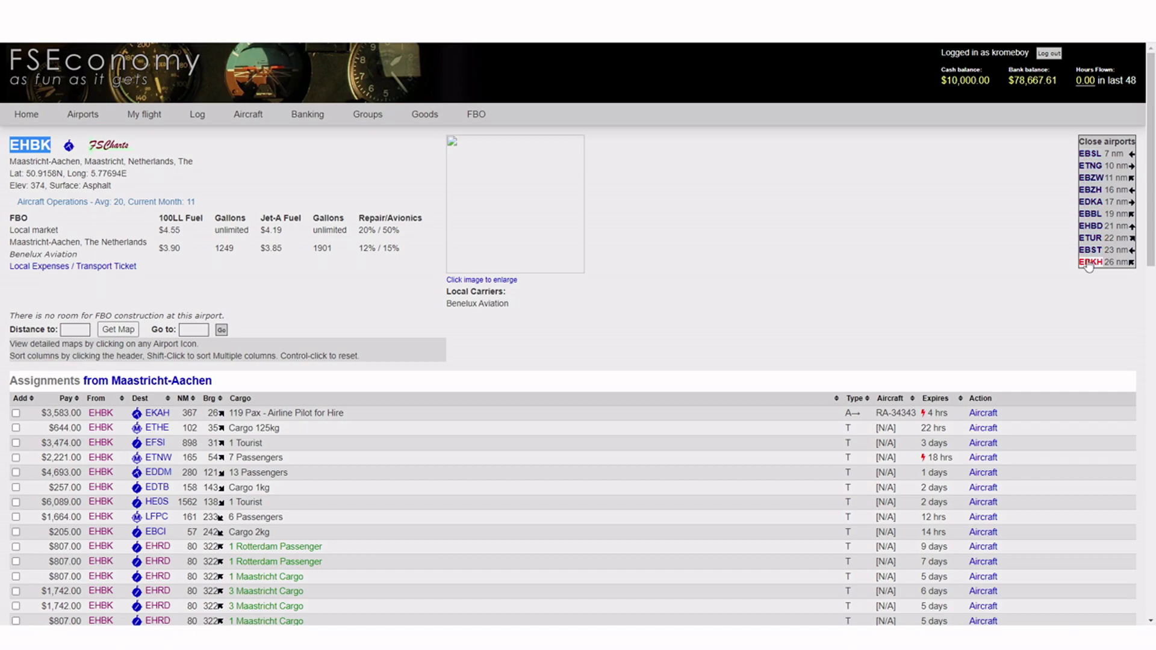
Examine the aircraft, goods and close airports listed for Maastricht-Aachen
{"action": "scroll", "coordinate": [560, 328], "scroll_direction": "down", "scroll_amount": 14}
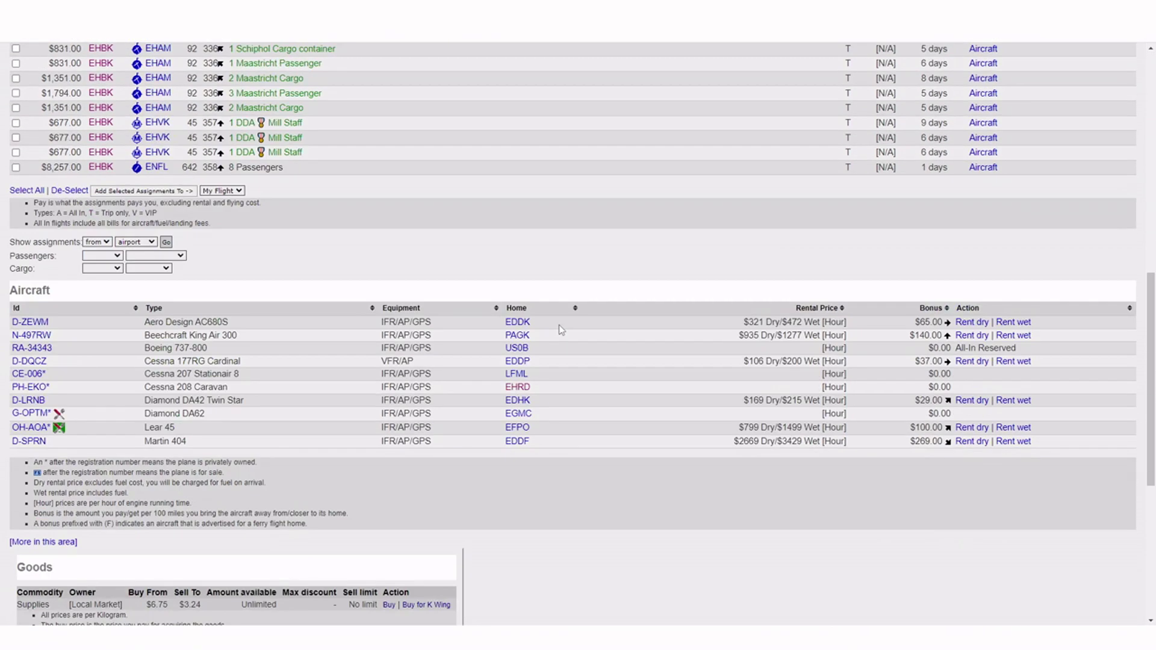
{"action": "scroll", "coordinate": [560, 329], "scroll_direction": "down", "scroll_amount": 3}
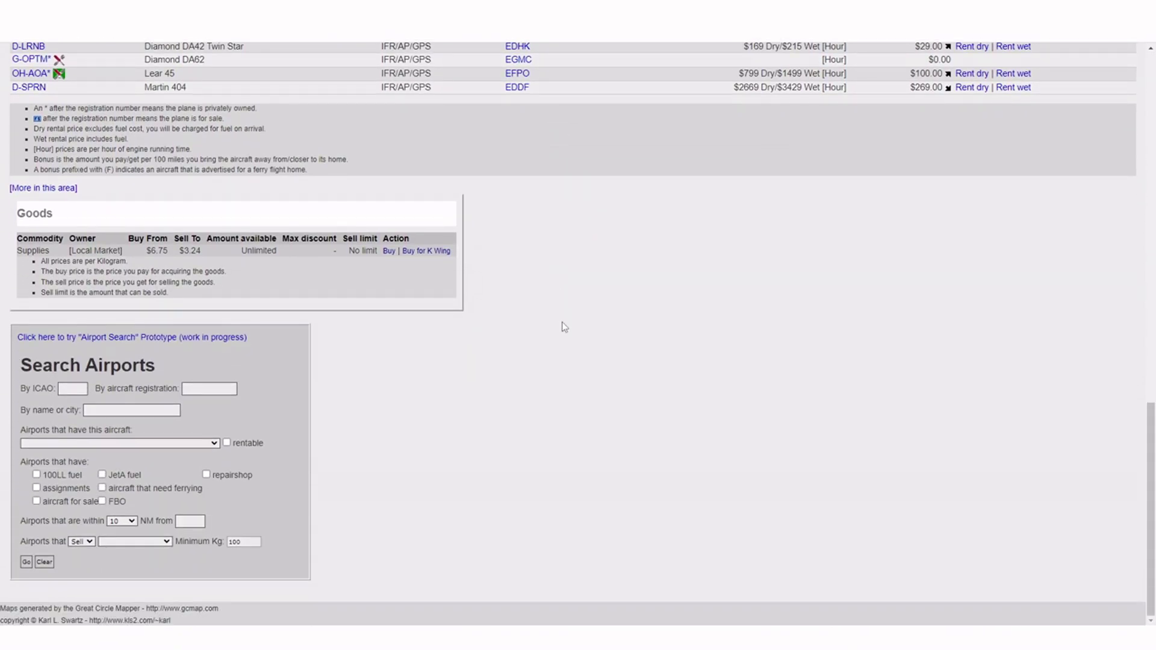
{"action": "scroll", "coordinate": [949, 173], "scroll_direction": "up", "scroll_amount": 17}
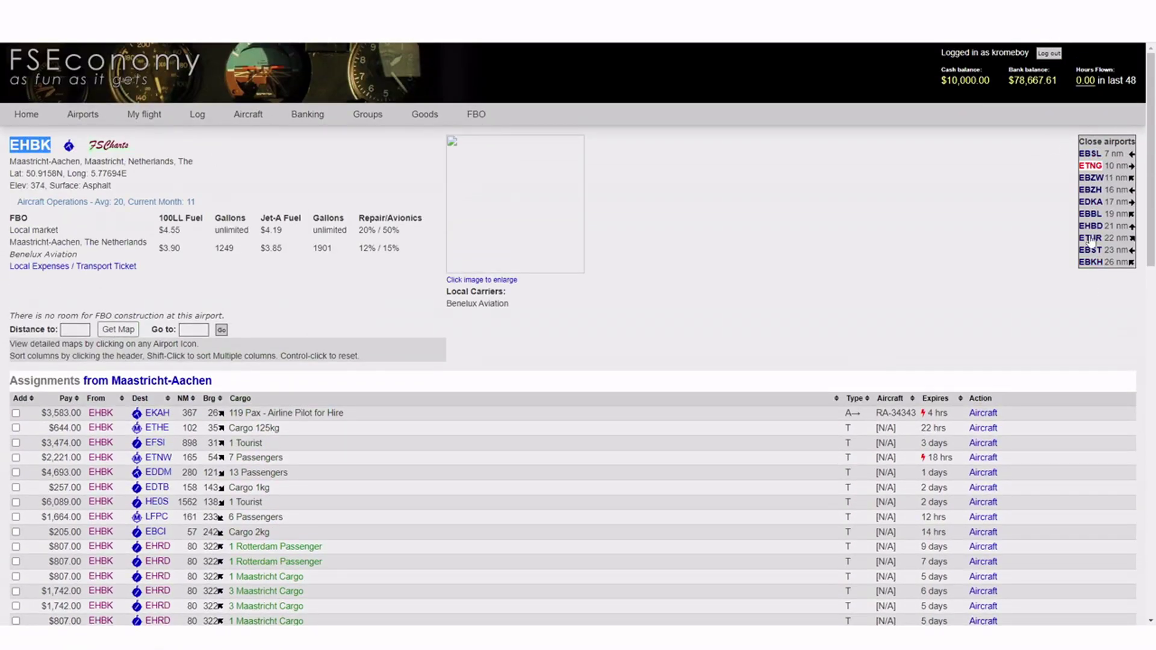
Search for airports that are within 100 NM of EHBK
{"action": "scroll", "coordinate": [509, 412], "scroll_direction": "down", "scroll_amount": 17}
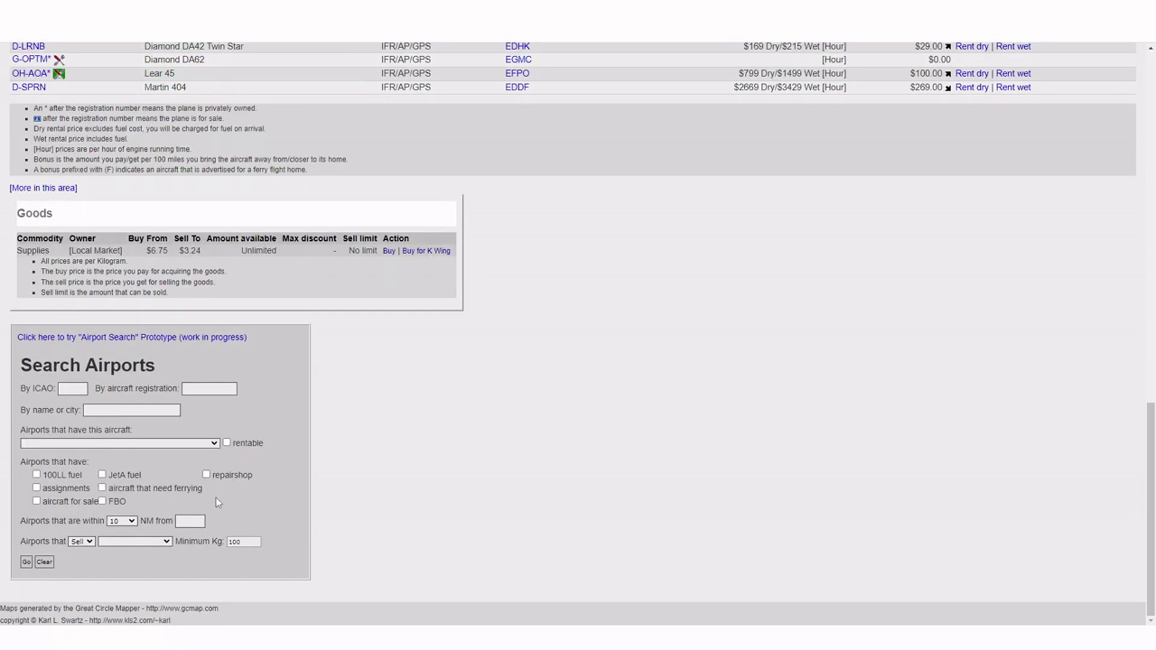
{"action": "left_click", "coordinate": [121, 523]}
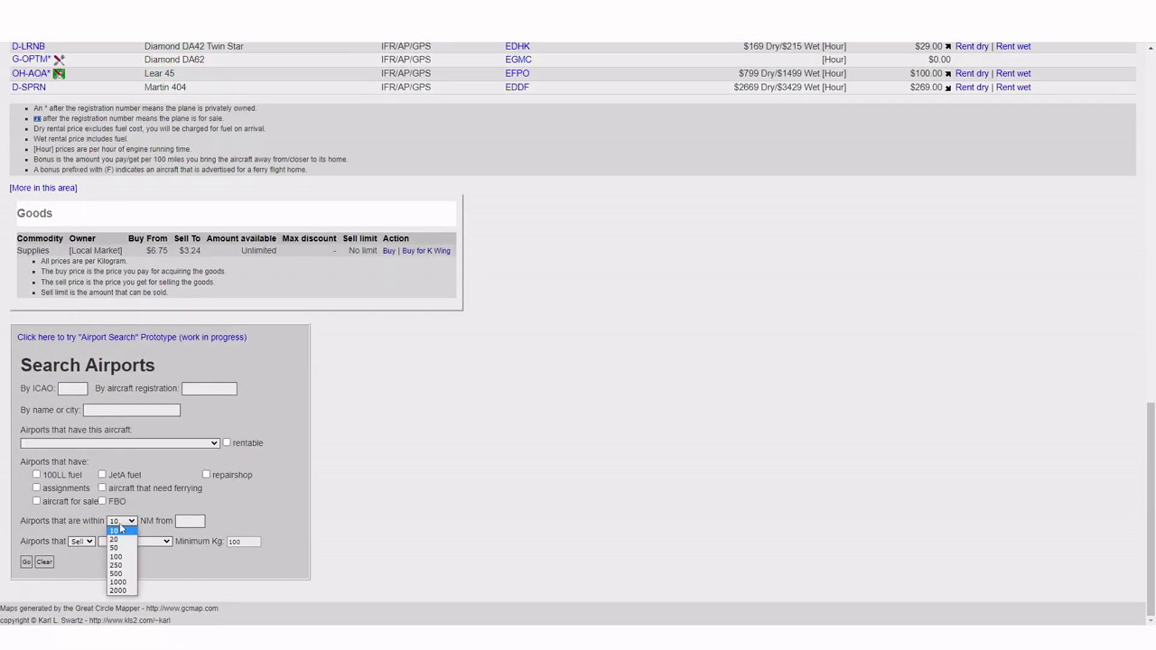
{"action": "left_click", "coordinate": [120, 557]}
{"action": "left_click", "coordinate": [193, 523]}
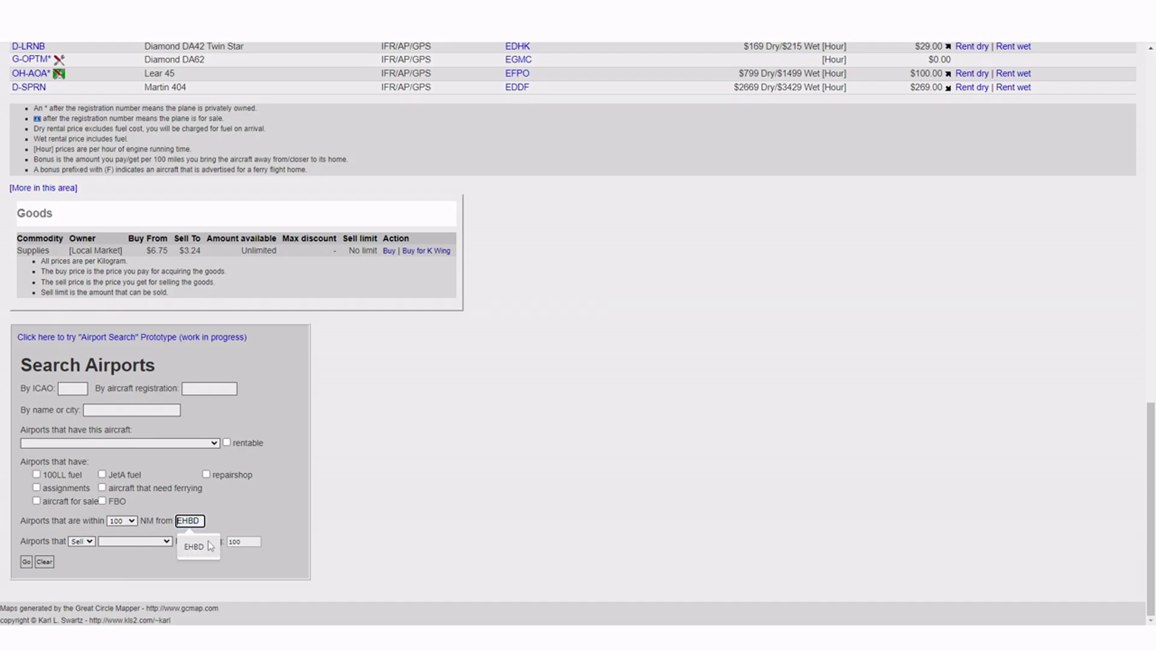
{"action": "scroll", "coordinate": [319, 480], "scroll_direction": "up", "scroll_amount": 7}
{"action": "scroll", "coordinate": [323, 480], "scroll_direction": "up", "scroll_amount": 9}
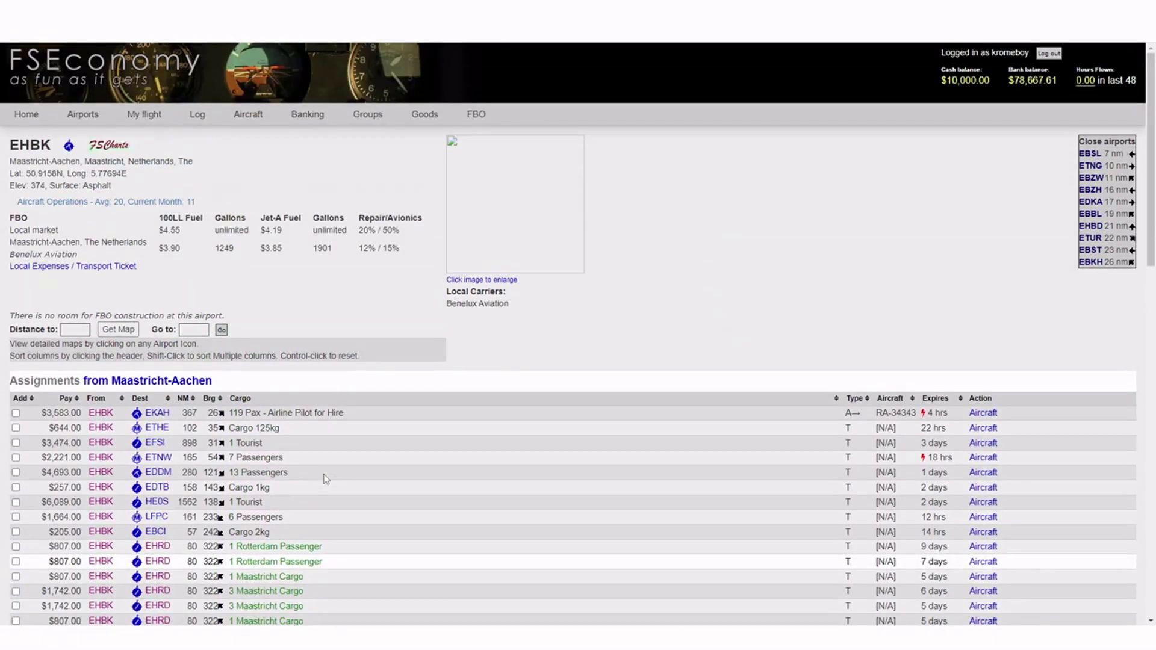
{"action": "scroll", "coordinate": [323, 480], "scroll_direction": "down", "scroll_amount": 6}
{"action": "scroll", "coordinate": [323, 480], "scroll_direction": "up", "scroll_amount": 5}
{"action": "scroll", "coordinate": [325, 479], "scroll_direction": "down", "scroll_amount": 15}
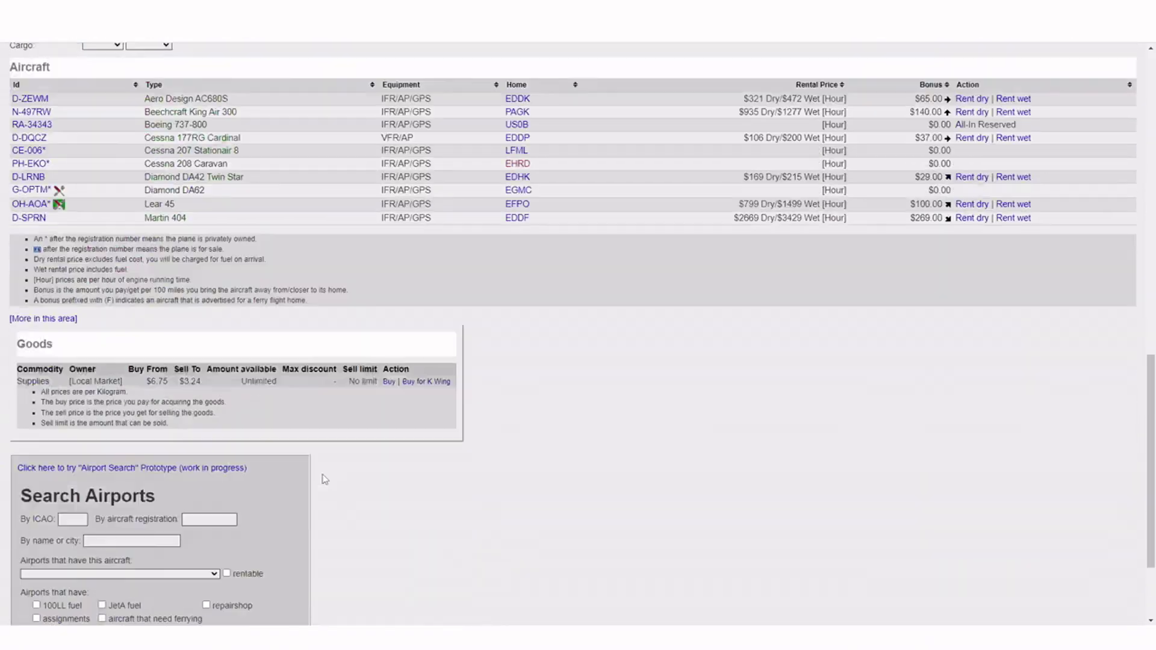
{"action": "left_click", "coordinate": [187, 521]}
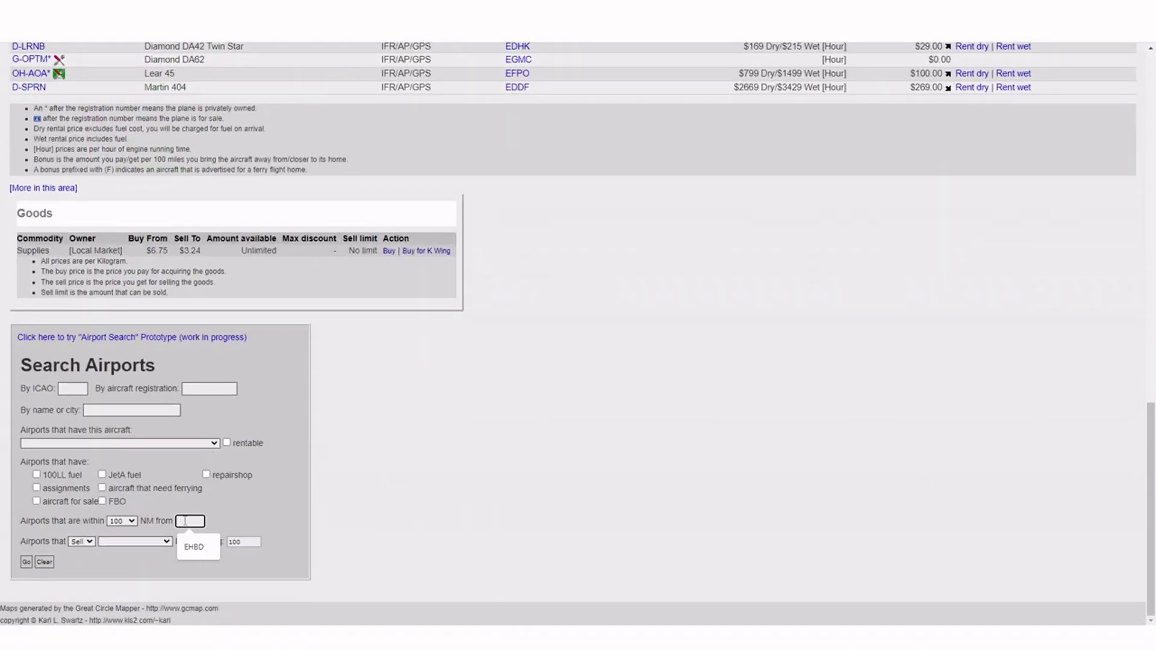
{"action": "type", "text": "EHBK"}
{"action": "left_click", "coordinate": [273, 502]}
{"action": "left_click", "coordinate": [26, 562]}
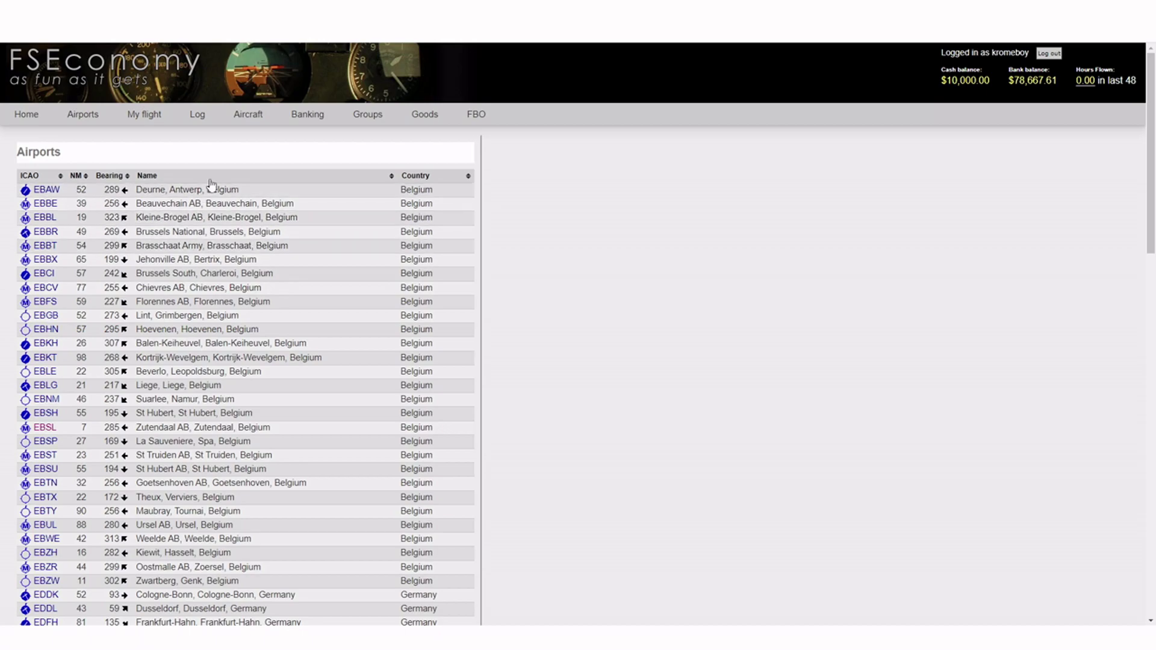
Look through the airports found, open the page of EDRT (Fohren, Trier) and review its assignments
{"action": "scroll", "coordinate": [210, 186], "scroll_direction": "down", "scroll_amount": 5}
{"action": "scroll", "coordinate": [210, 185], "scroll_direction": "down", "scroll_amount": 9}
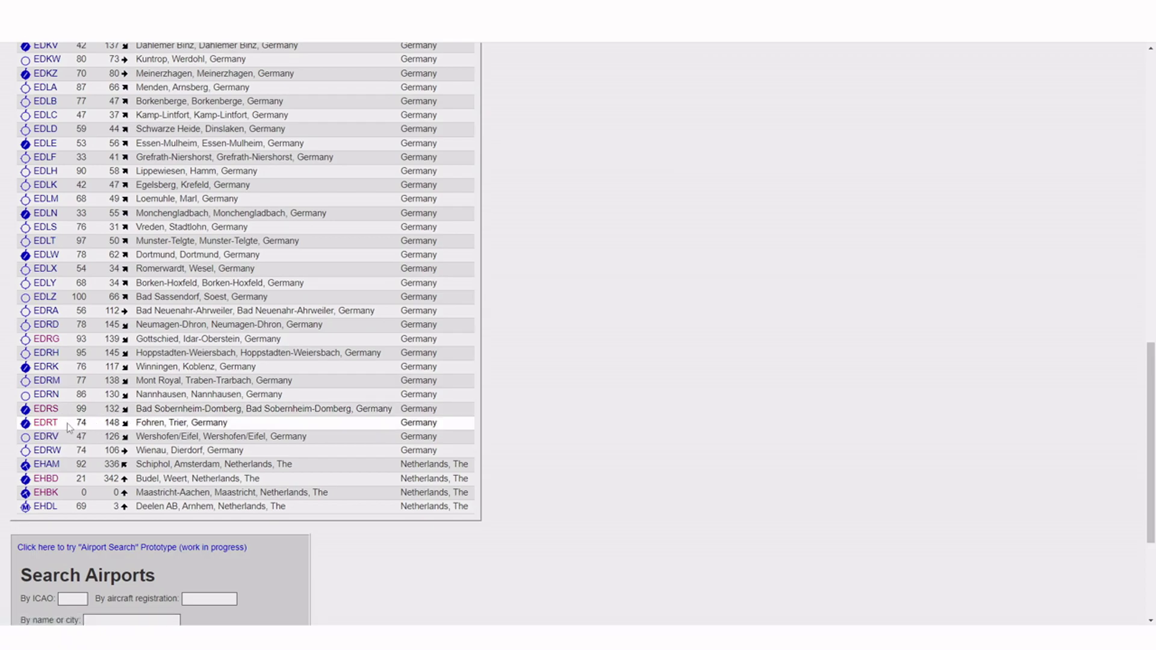
{"action": "double_click", "coordinate": [111, 424]}
{"action": "left_click", "coordinate": [45, 423]}
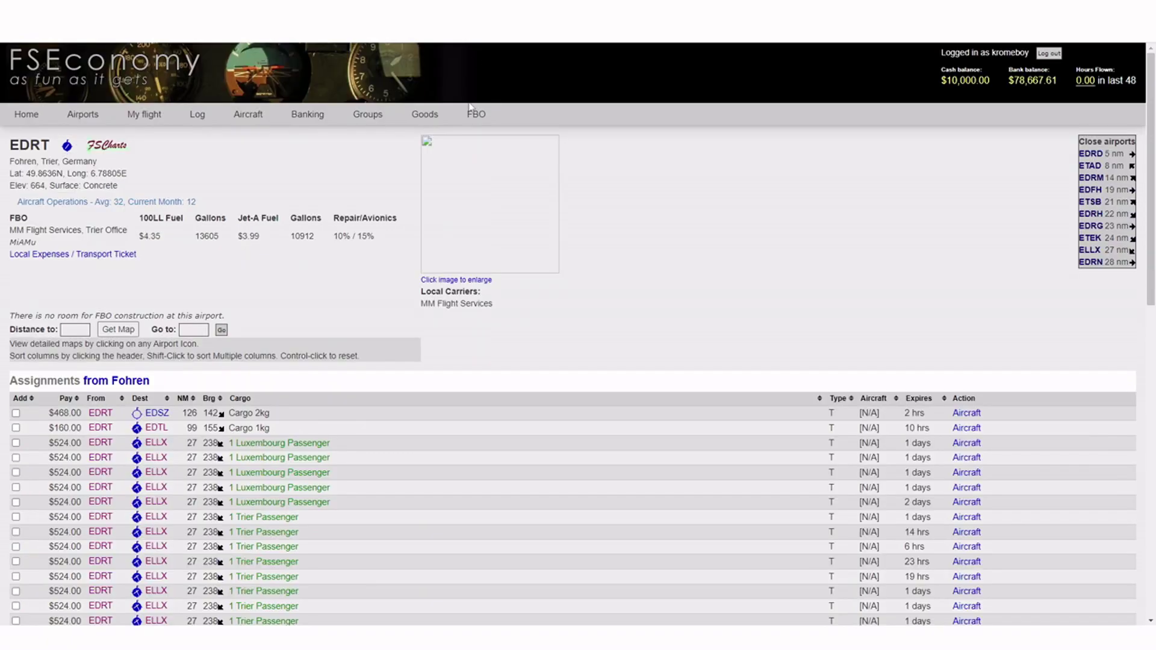
{"action": "scroll", "coordinate": [482, 248], "scroll_direction": "down", "scroll_amount": 2}
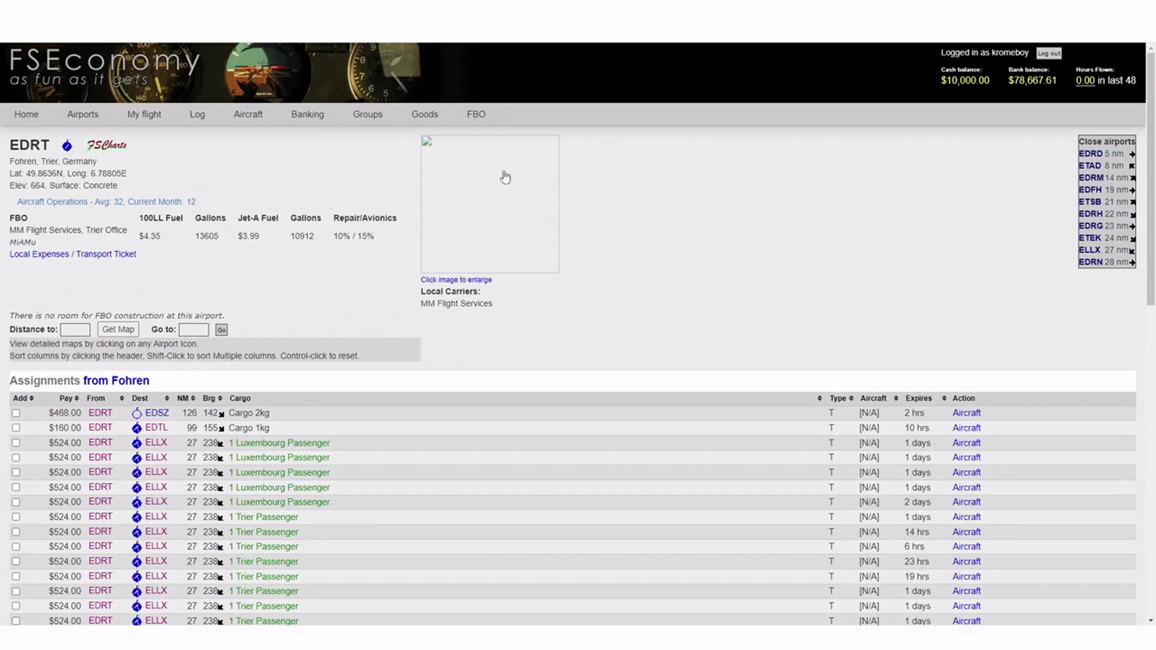
{"action": "scroll", "coordinate": [500, 232], "scroll_direction": "down", "scroll_amount": 3}
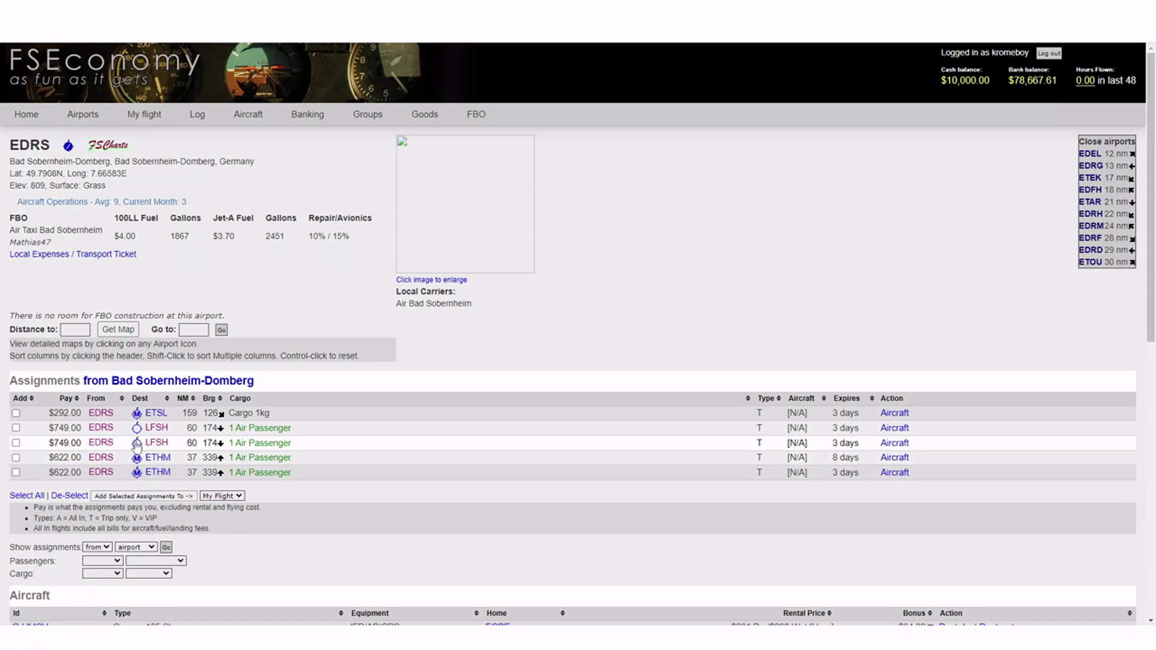
Check the pay of the two EDRS passenger assignments to LFSH, and look over the assignments from Rotterdam
{"action": "double_click", "coordinate": [61, 442]}
{"action": "double_click", "coordinate": [69, 429]}
{"action": "double_click", "coordinate": [61, 443]}
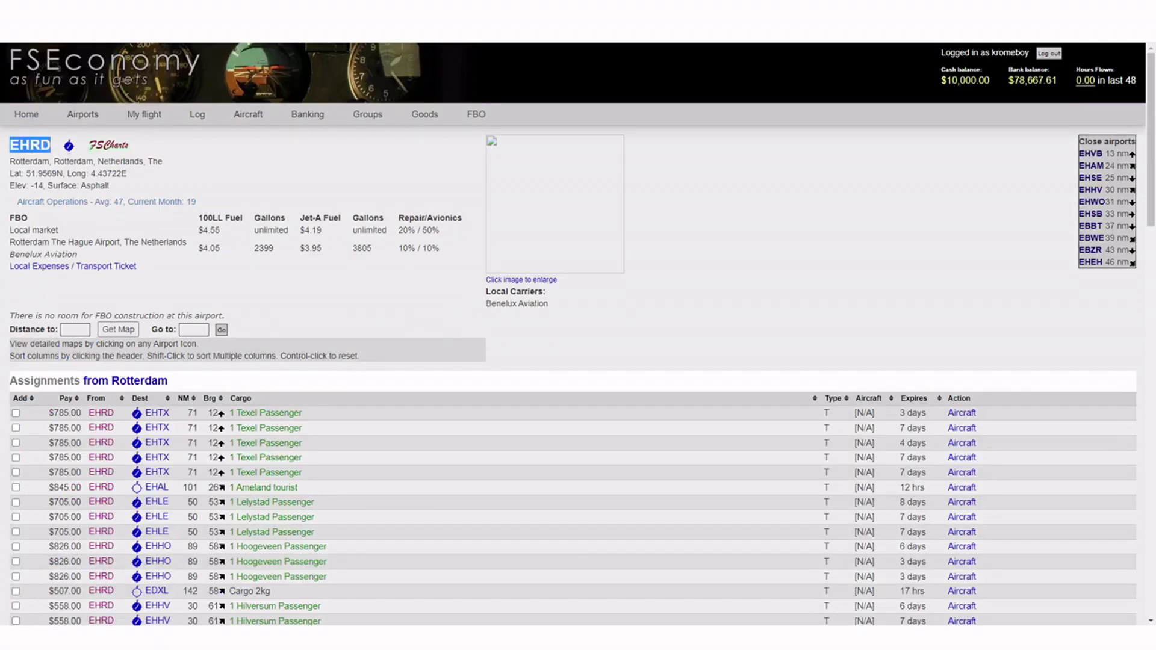
{"action": "scroll", "coordinate": [327, 132], "scroll_direction": "down", "scroll_amount": 9}
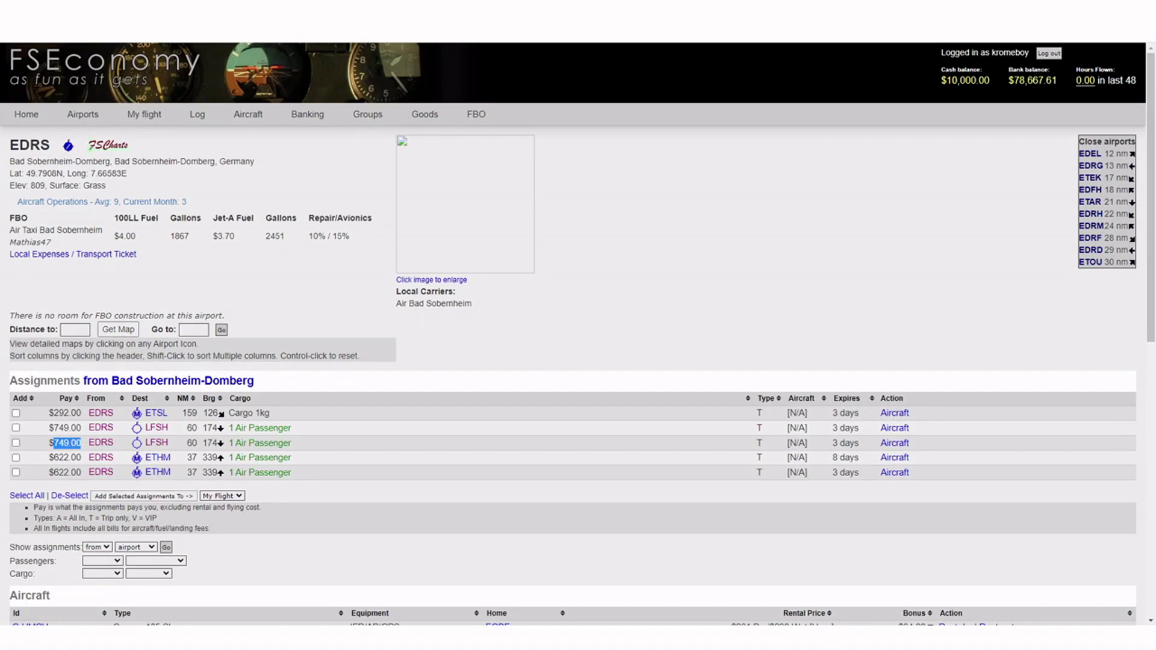
Copy the airport code EDRS from the Bad Sobernheim-Domberg page and return to Little Navmap
{"action": "double_click", "coordinate": [30, 145]}
{"action": "right_click", "coordinate": [30, 141]}
{"action": "left_click", "coordinate": [51, 153]}
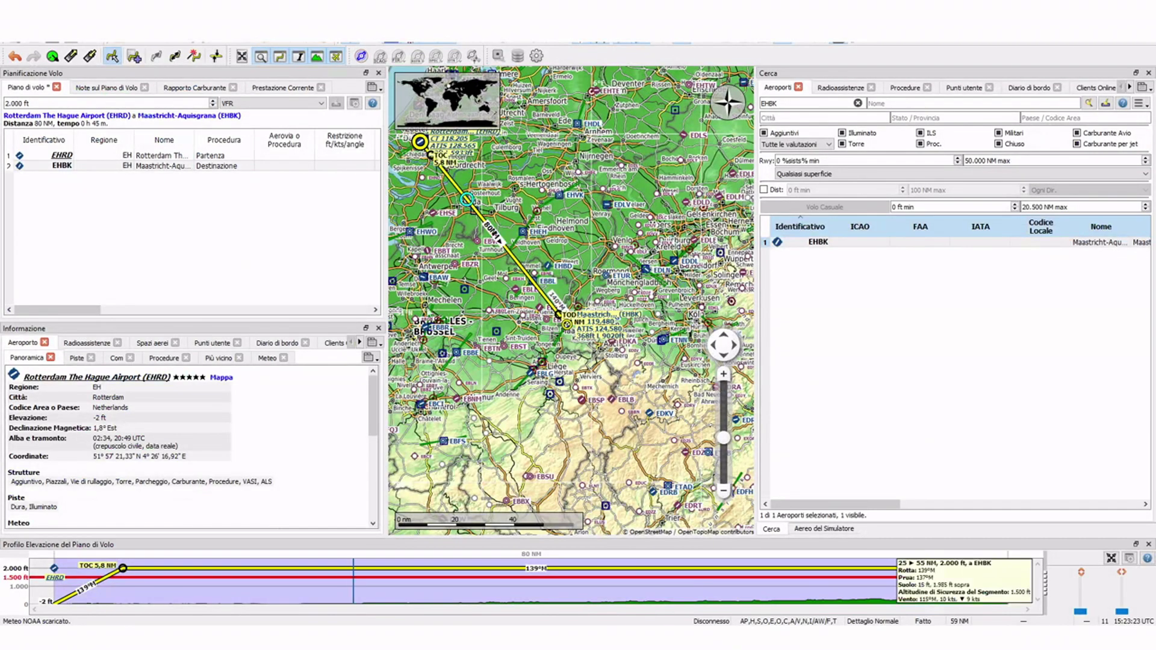
Search for the airport EDRS, append it to the flight plan after EHBK and view the new leg on the map
{"action": "double_click", "coordinate": [783, 103]}
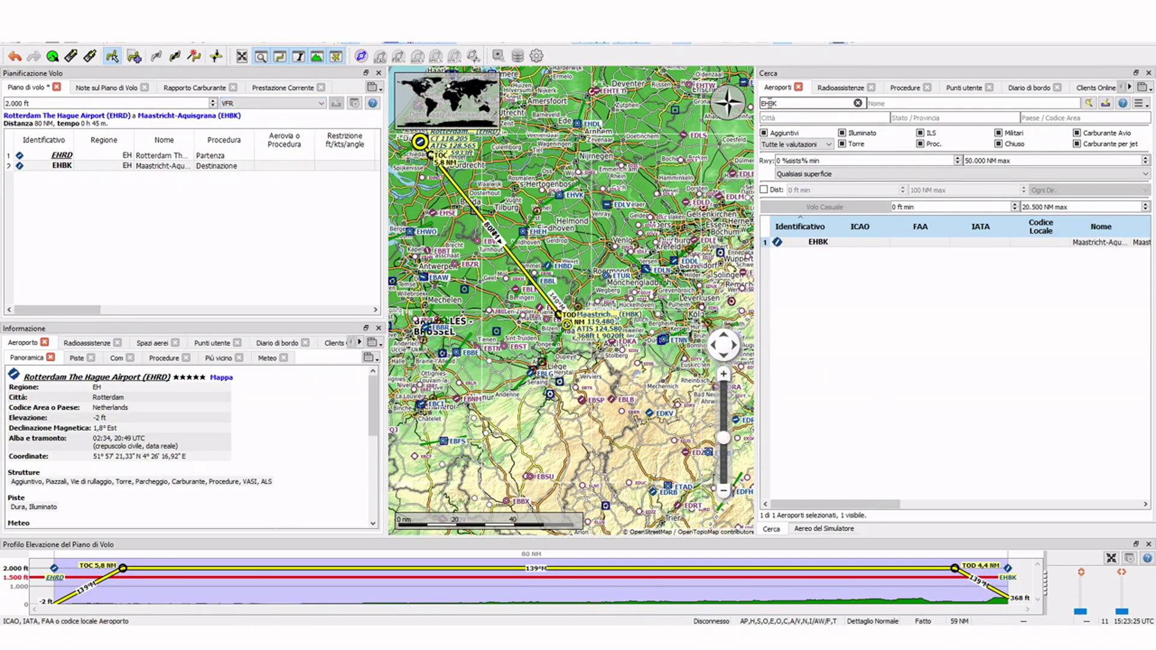
{"action": "key", "text": "ctrl+v"}
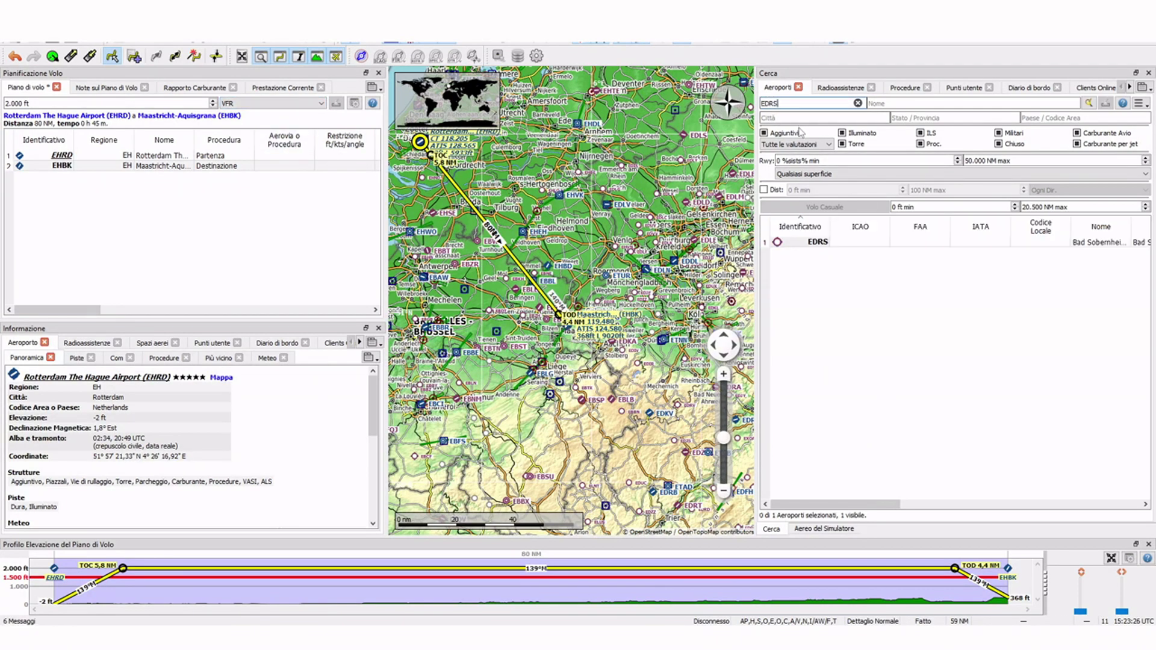
{"action": "right_click", "coordinate": [818, 243]}
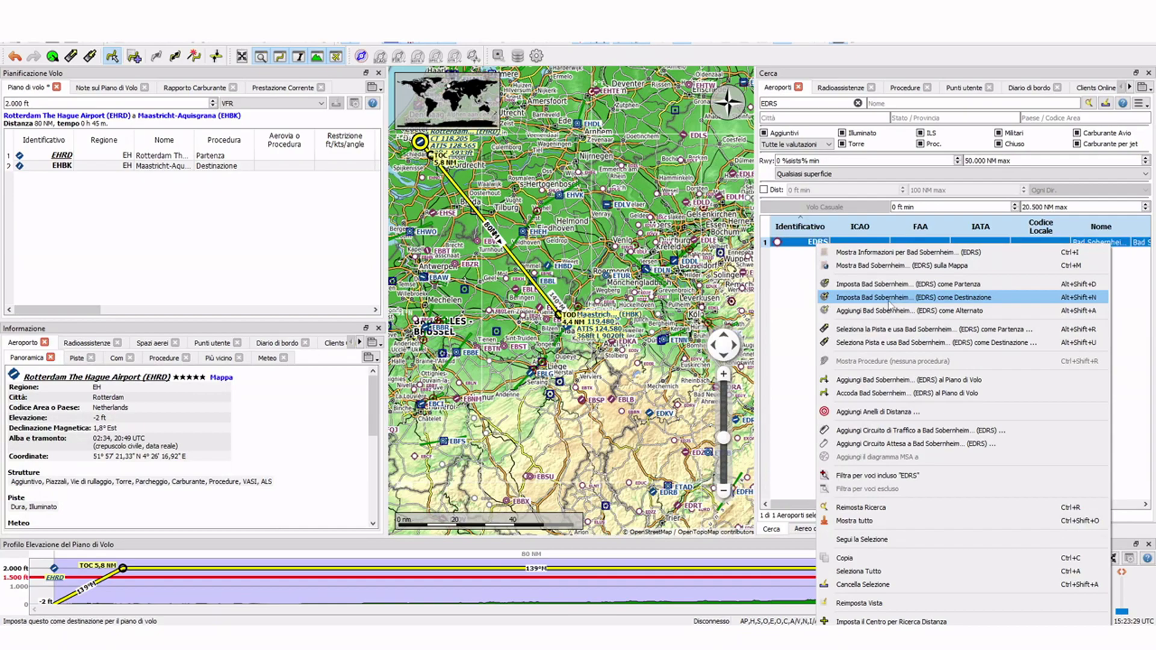
{"action": "left_click", "coordinate": [913, 392]}
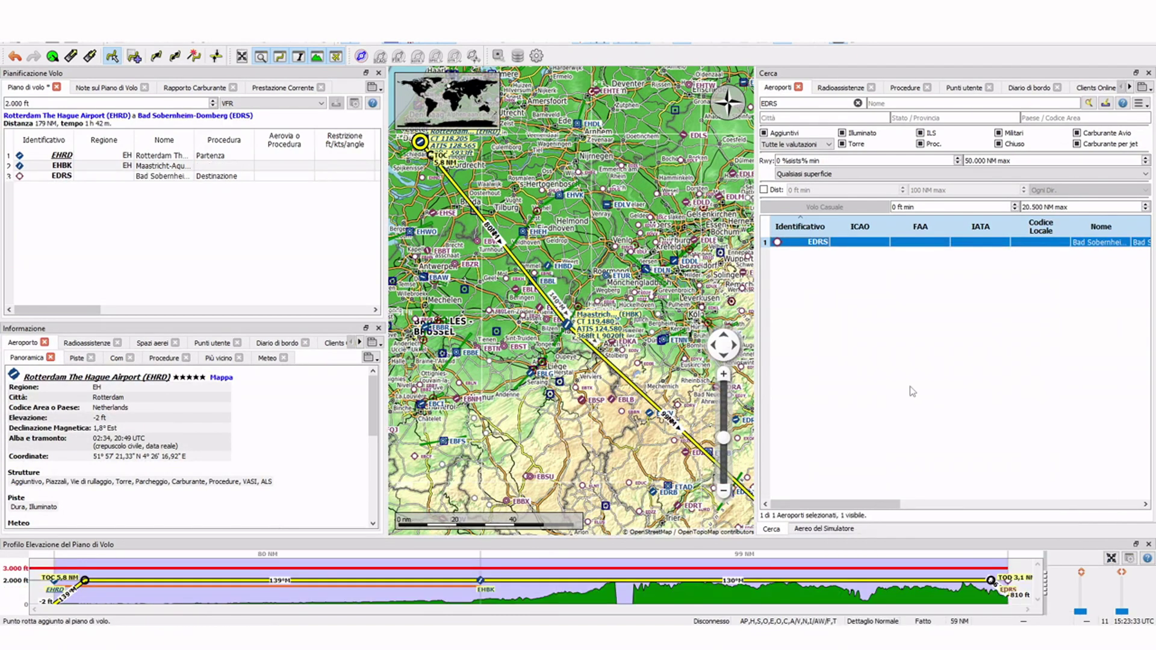
{"action": "left_click_drag", "start_coordinate": [655, 435], "coordinate": [476, 185]}
{"action": "scroll", "coordinate": [521, 296], "scroll_direction": "down", "scroll_amount": 2}
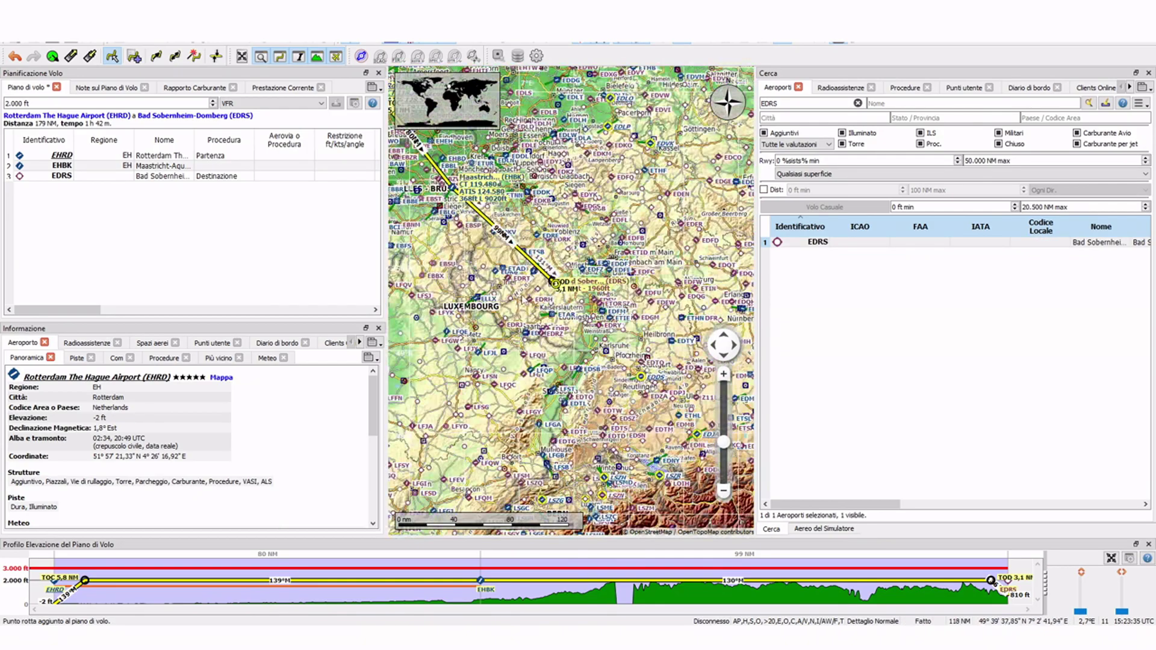
{"action": "scroll", "coordinate": [557, 289], "scroll_direction": "down", "scroll_amount": 2}
{"action": "scroll", "coordinate": [551, 278], "scroll_direction": "up", "scroll_amount": 2}
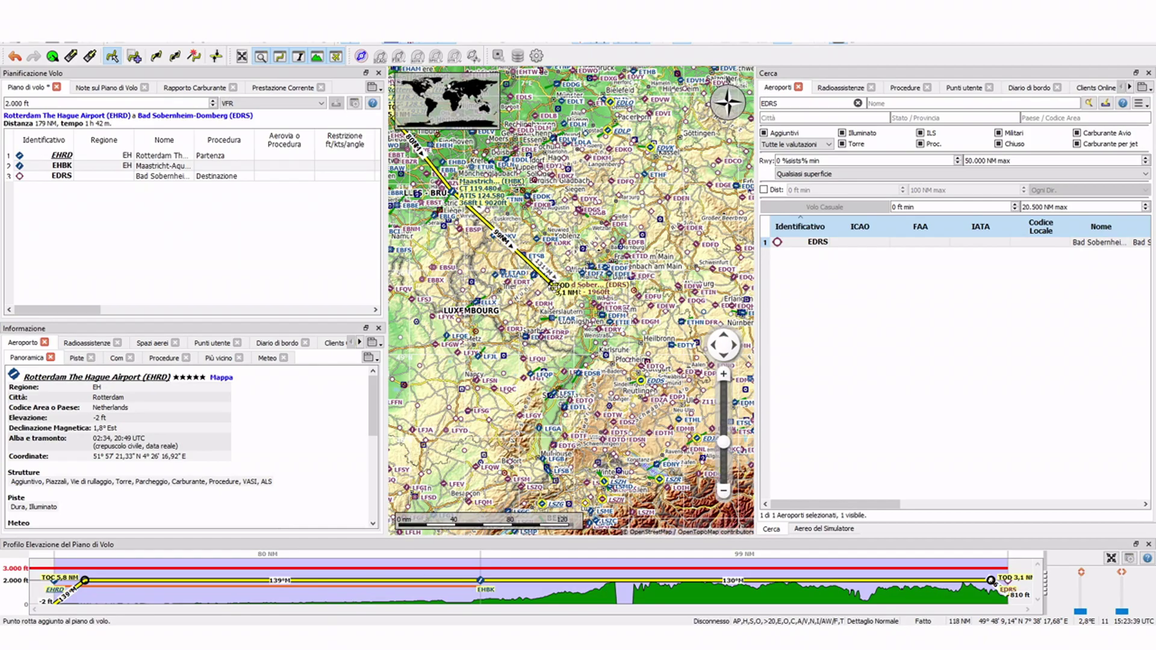
Switch to FSEconomy, open the LFSH (Haguenau) airport page from the EDRS assignments and review its assignments and aircraft
{"action": "key", "text": "alt+Tab"}
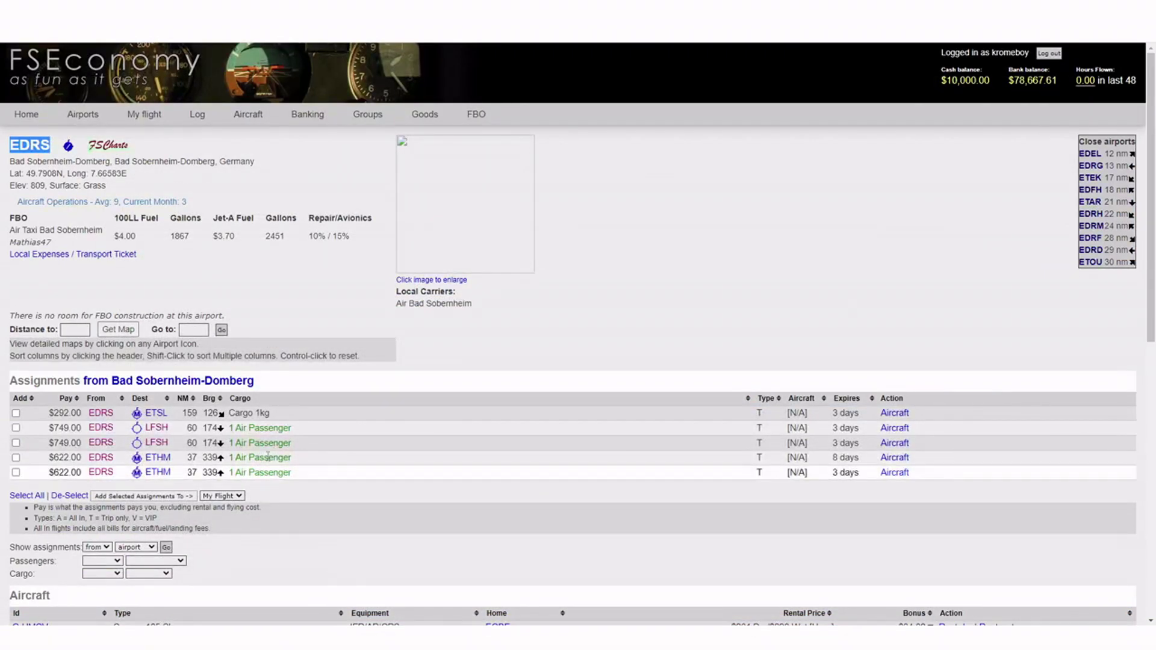
{"action": "left_click", "coordinate": [157, 434]}
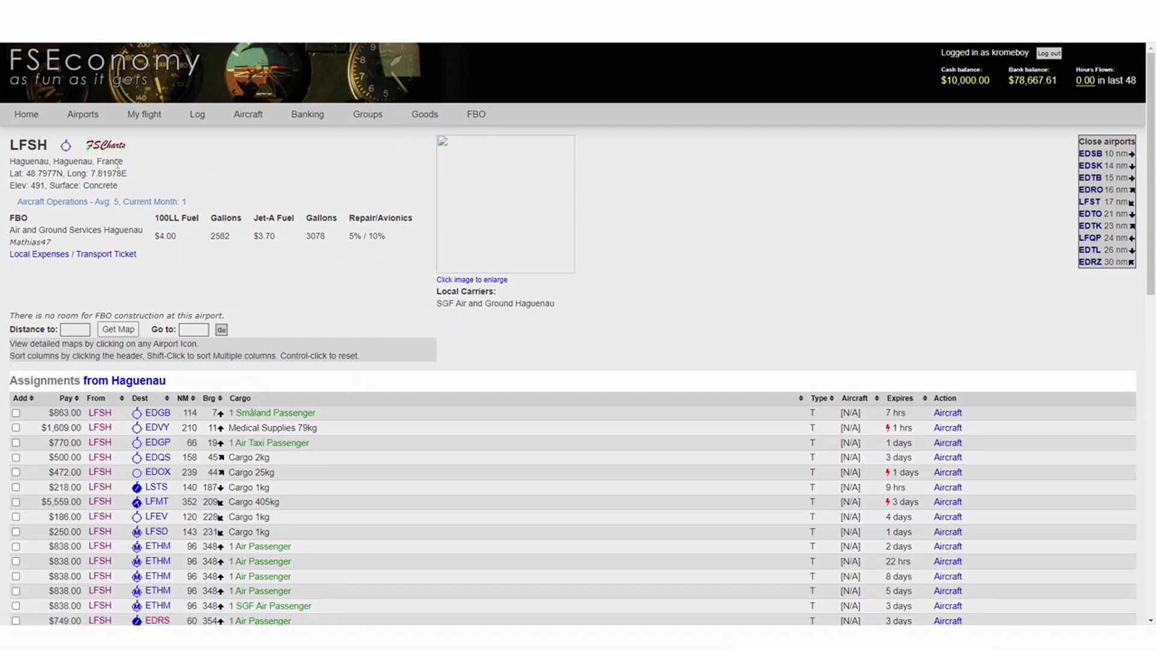
{"action": "scroll", "coordinate": [96, 181], "scroll_direction": "down", "scroll_amount": 4}
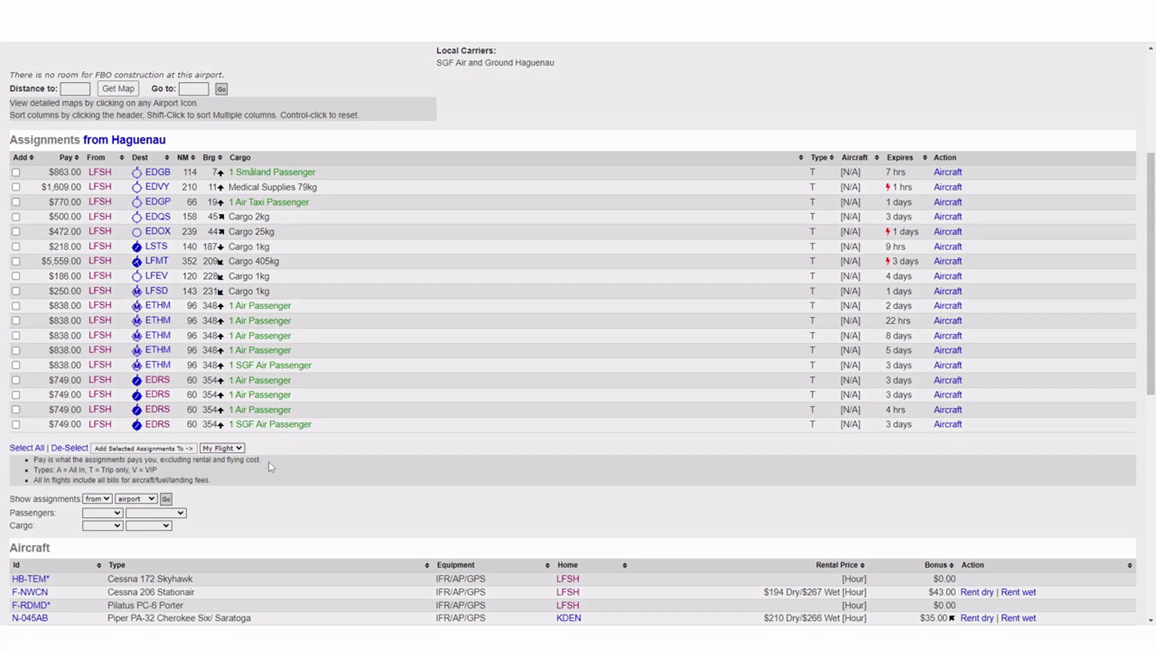
Copy the code LFSH from the Haguenau page, switch to Little Navmap, search for that airport and append it to the flight plan after EDRS
{"action": "scroll", "coordinate": [285, 447], "scroll_direction": "up", "scroll_amount": 4}
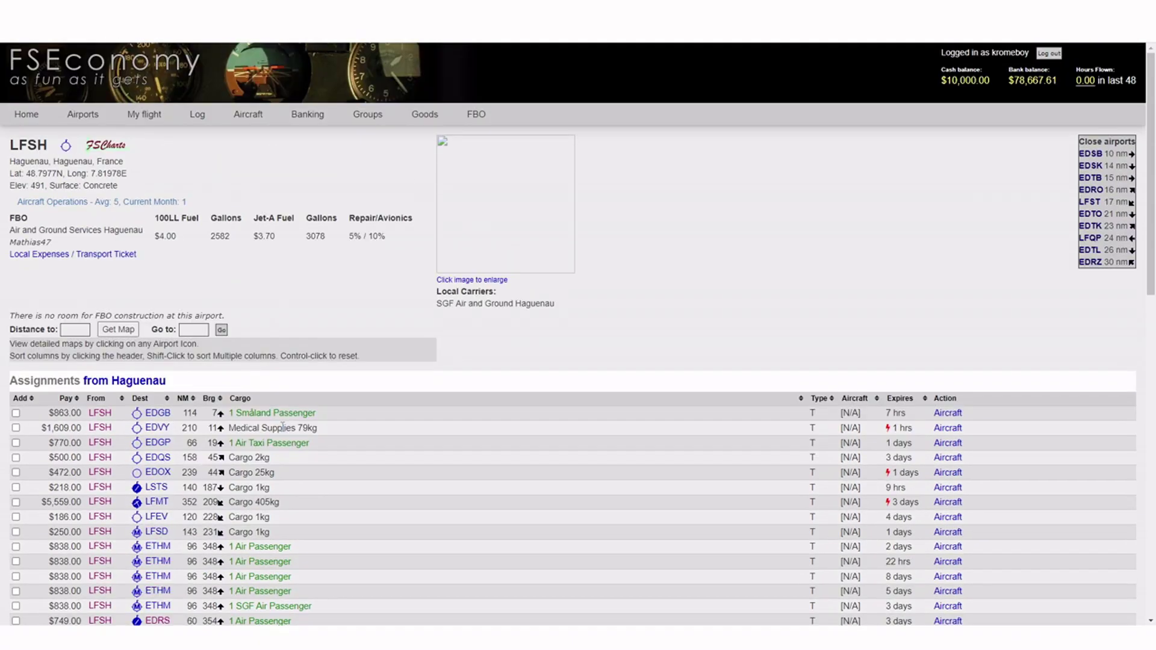
{"action": "double_click", "coordinate": [33, 145]}
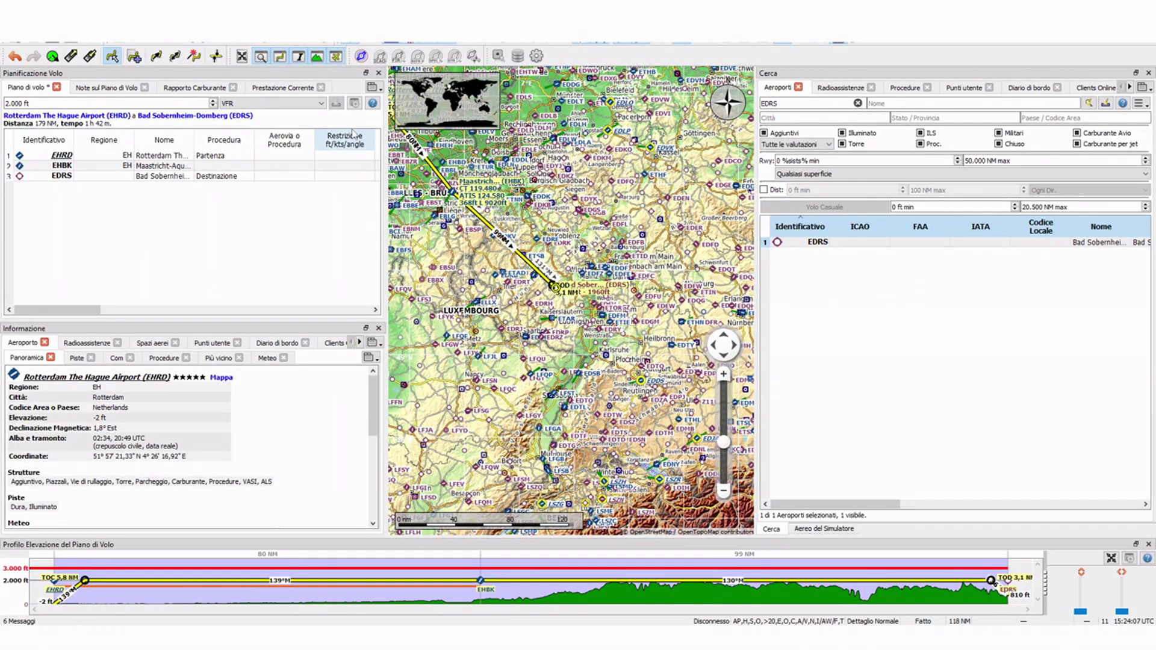
{"action": "double_click", "coordinate": [821, 100]}
{"action": "type", "text": "LFSH"}
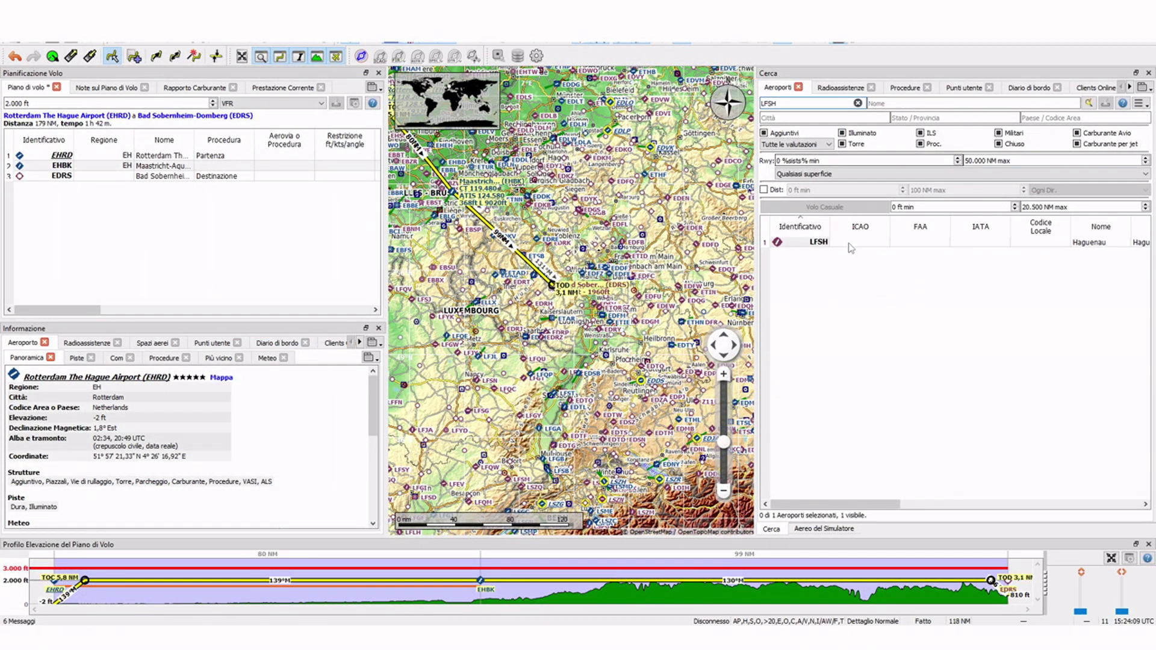
{"action": "right_click", "coordinate": [813, 242]}
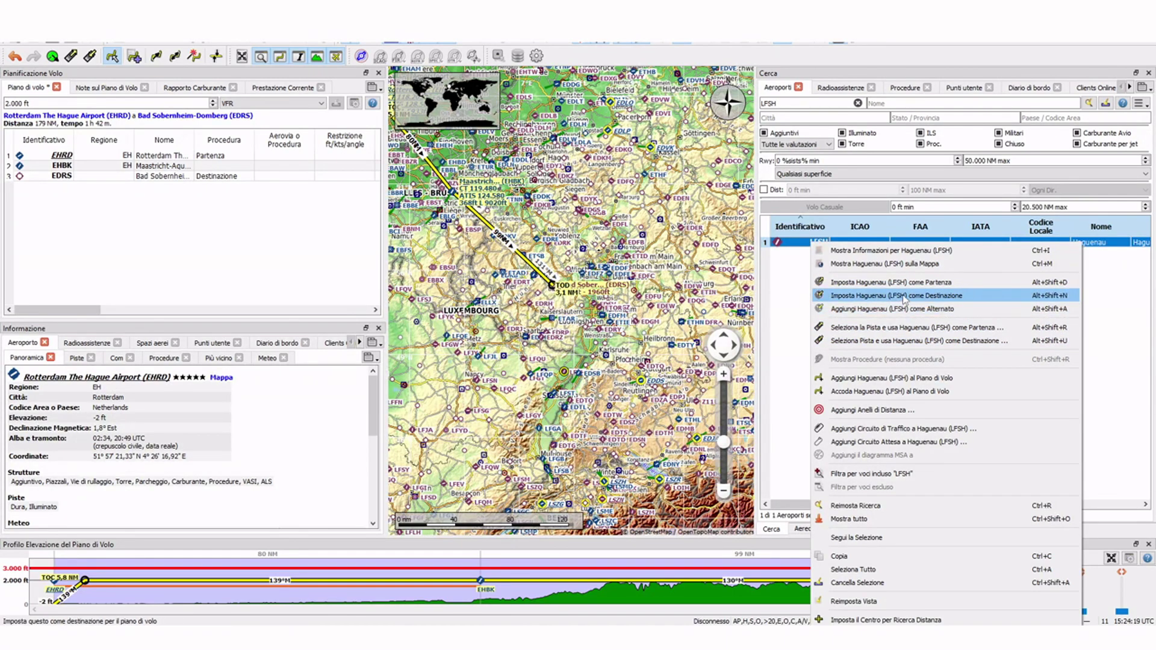
{"action": "left_click", "coordinate": [875, 397]}
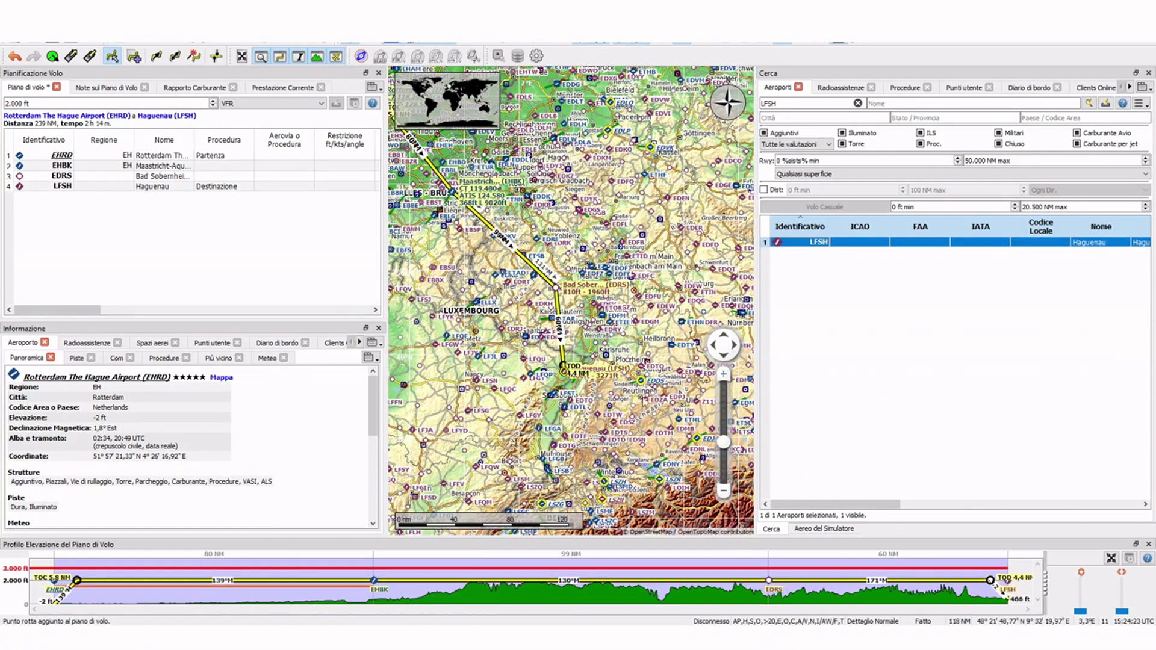
Examine the whole route on the map from Rotterdam to Haguenau, and the area south of LFSH towards the Alps
{"action": "left_click_drag", "start_coordinate": [624, 397], "coordinate": [585, 225]}
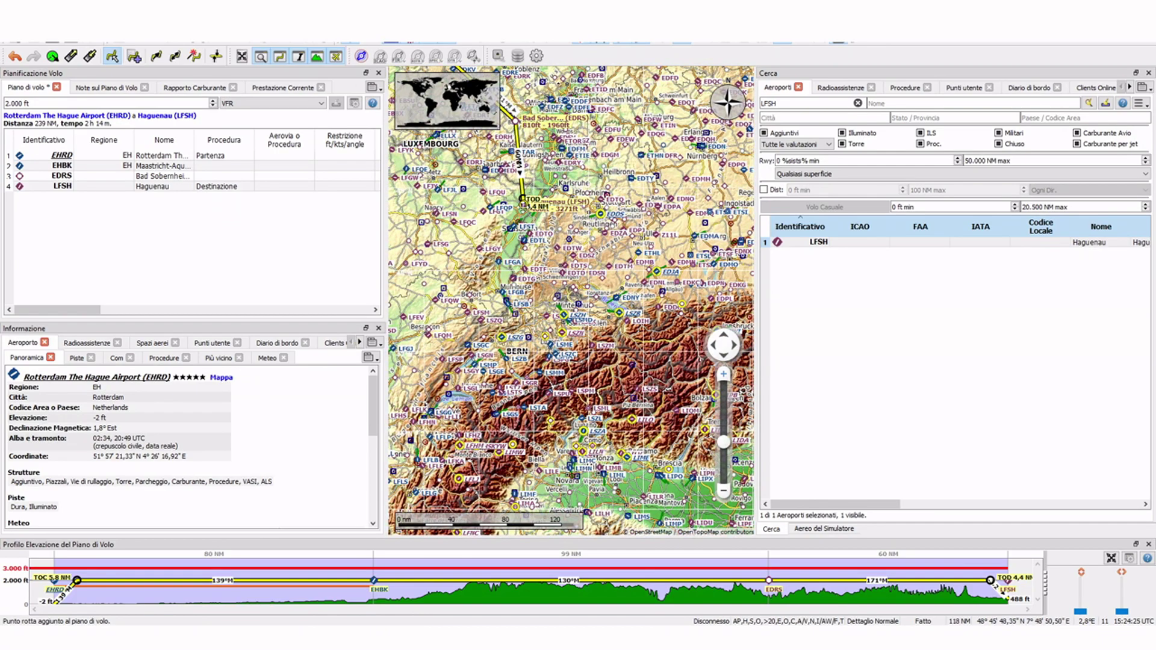
{"action": "left_click_drag", "start_coordinate": [603, 390], "coordinate": [627, 505]}
{"action": "scroll", "coordinate": [626, 505], "scroll_direction": "down", "scroll_amount": 2}
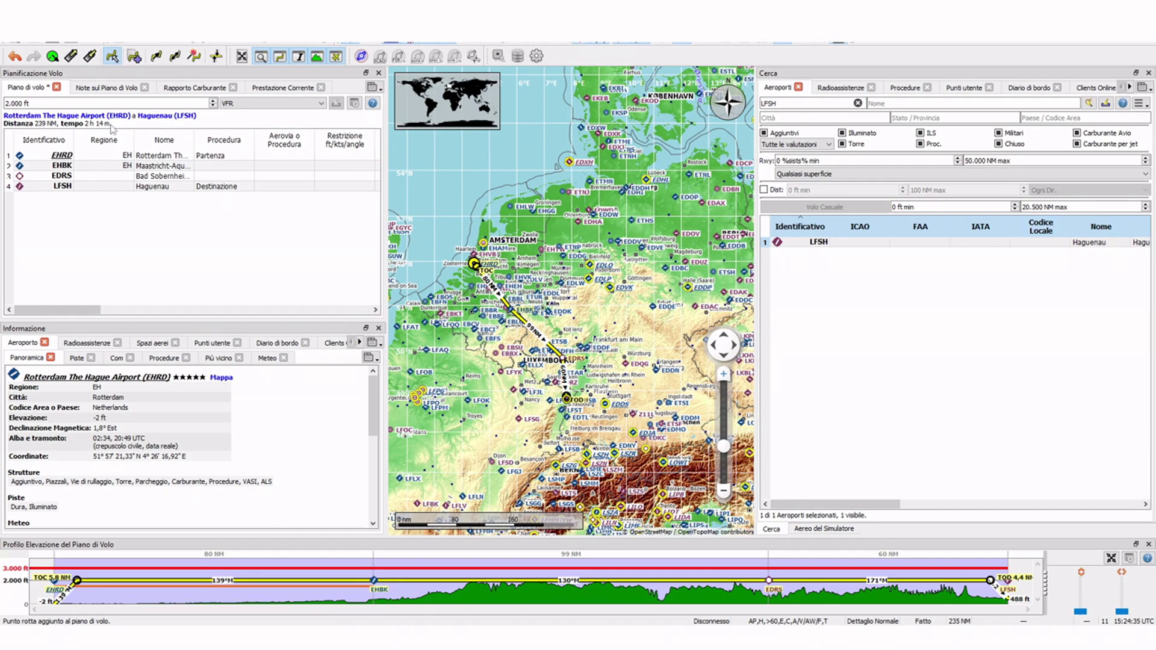
{"action": "left_click_drag", "start_coordinate": [552, 388], "coordinate": [528, 225]}
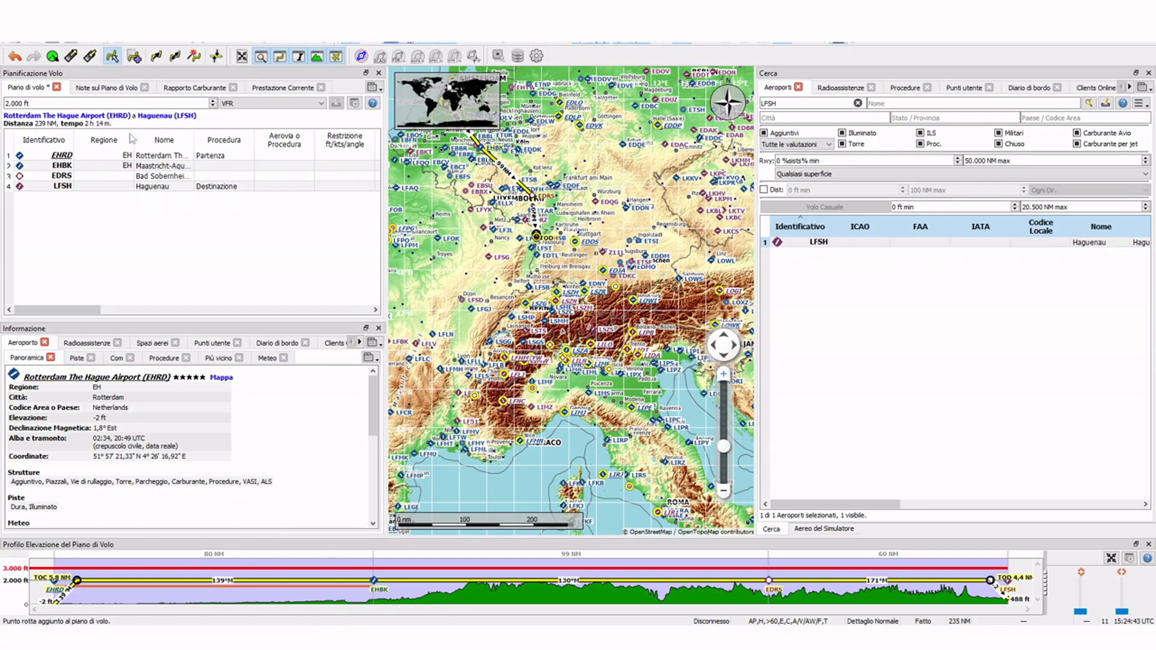
{"action": "scroll", "coordinate": [554, 241], "scroll_direction": "up", "scroll_amount": 2}
{"action": "scroll", "coordinate": [608, 209], "scroll_direction": "up", "scroll_amount": 2}
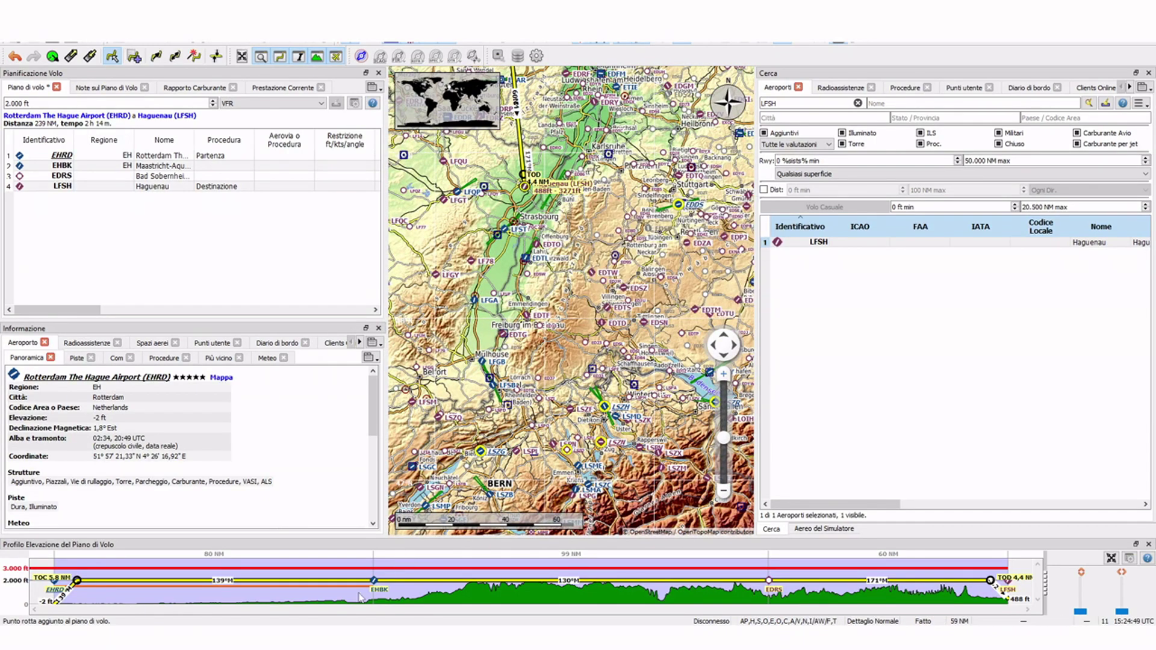
Switch to FSEconomy, check the assignments at the nearby airports EDTL and LFST, and return to the LFSH page
{"action": "mouse_move", "coordinate": [295, 612]}
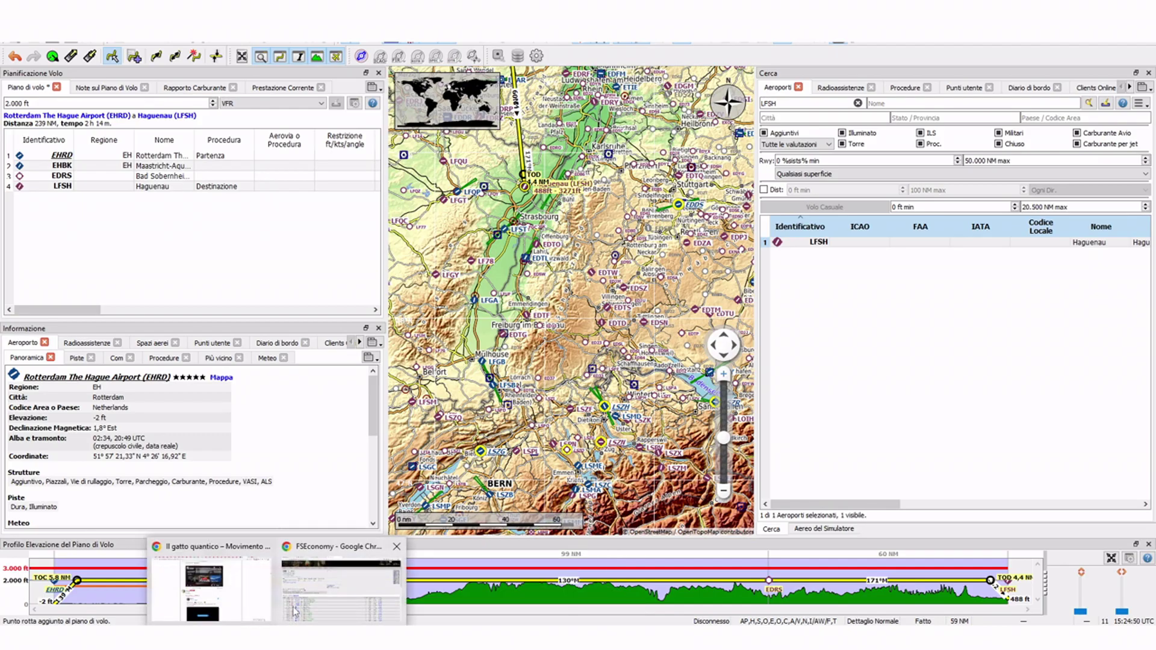
{"action": "left_click", "coordinate": [356, 574]}
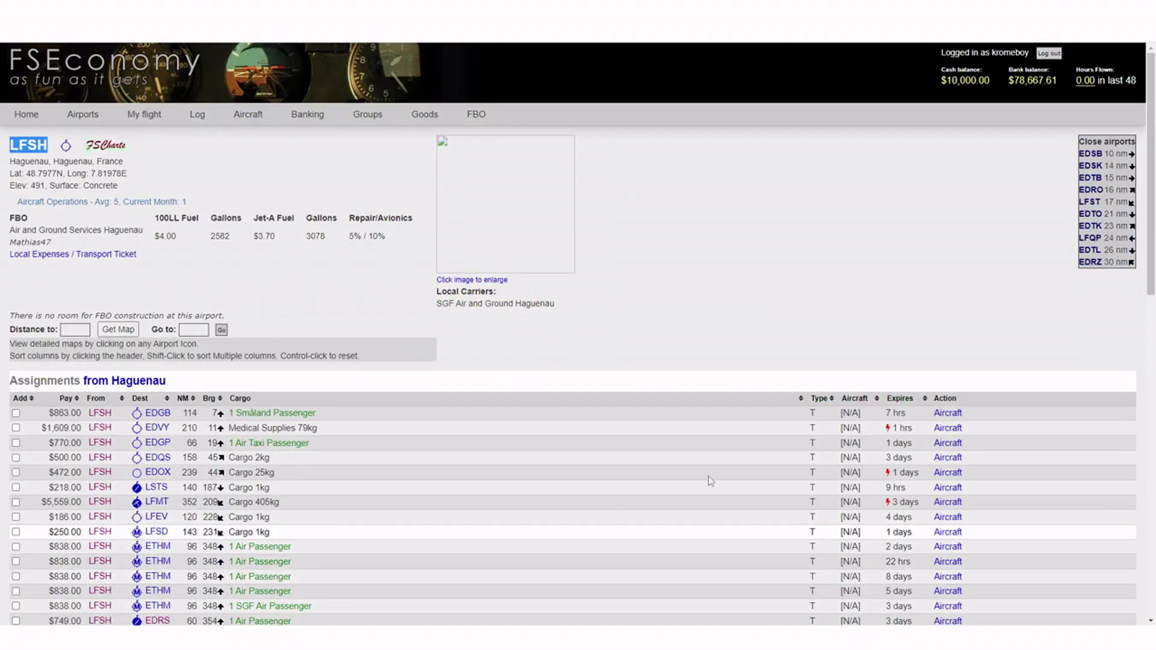
{"action": "left_click", "coordinate": [1088, 251]}
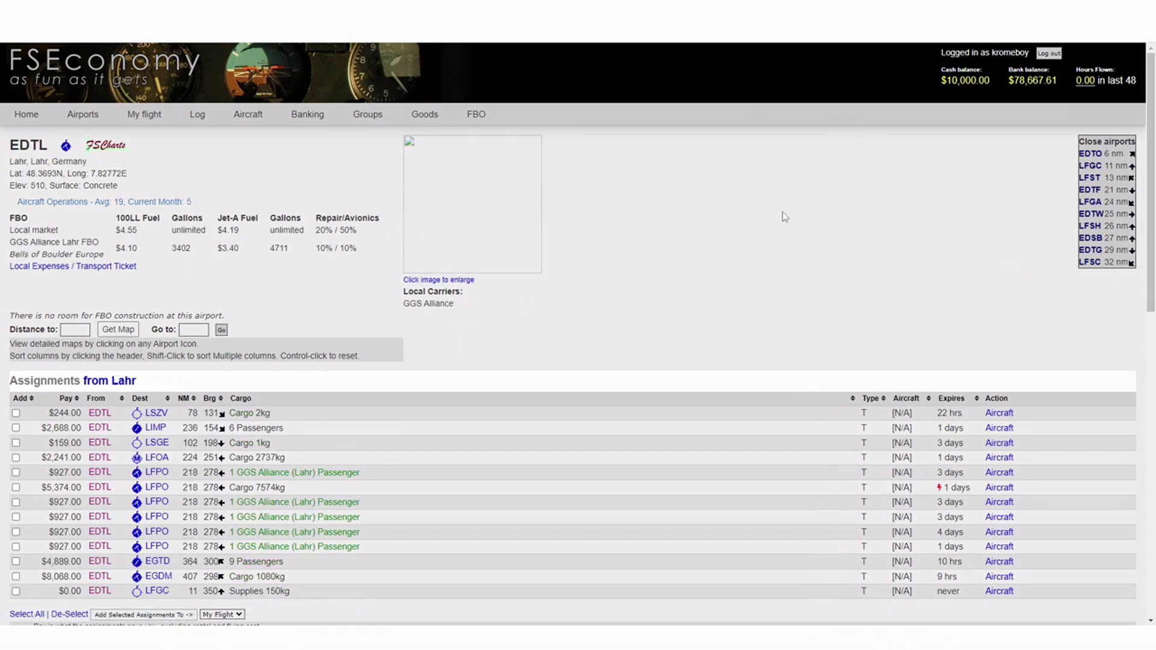
{"action": "scroll", "coordinate": [777, 197], "scroll_direction": "down", "scroll_amount": 3}
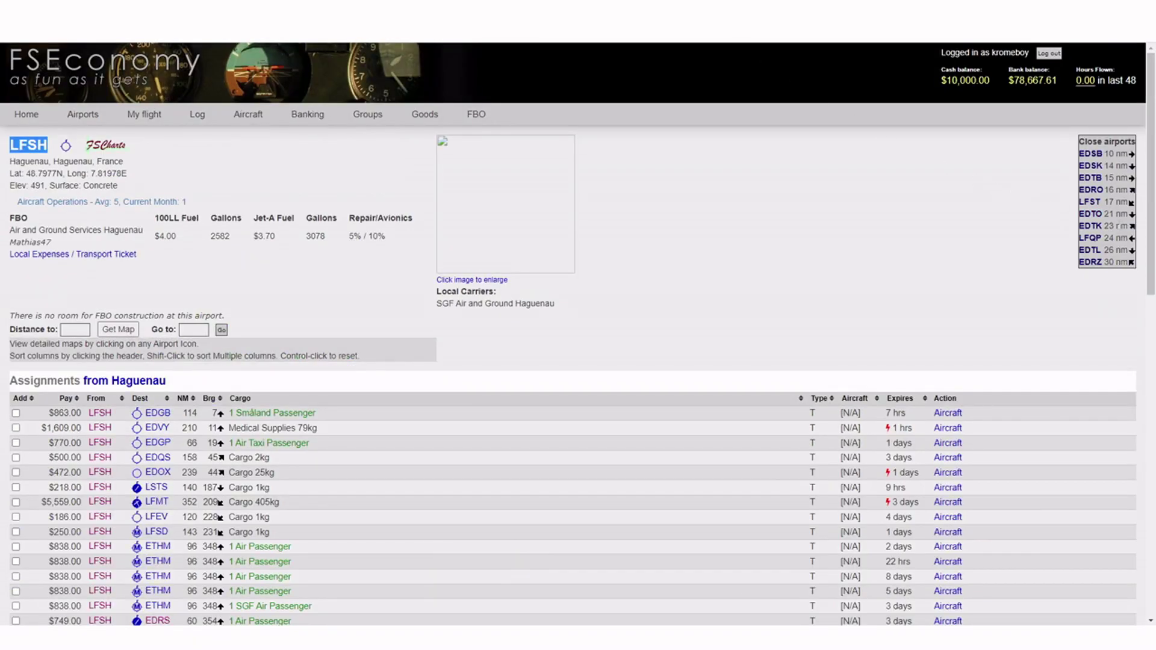
{"action": "left_click", "coordinate": [1088, 203]}
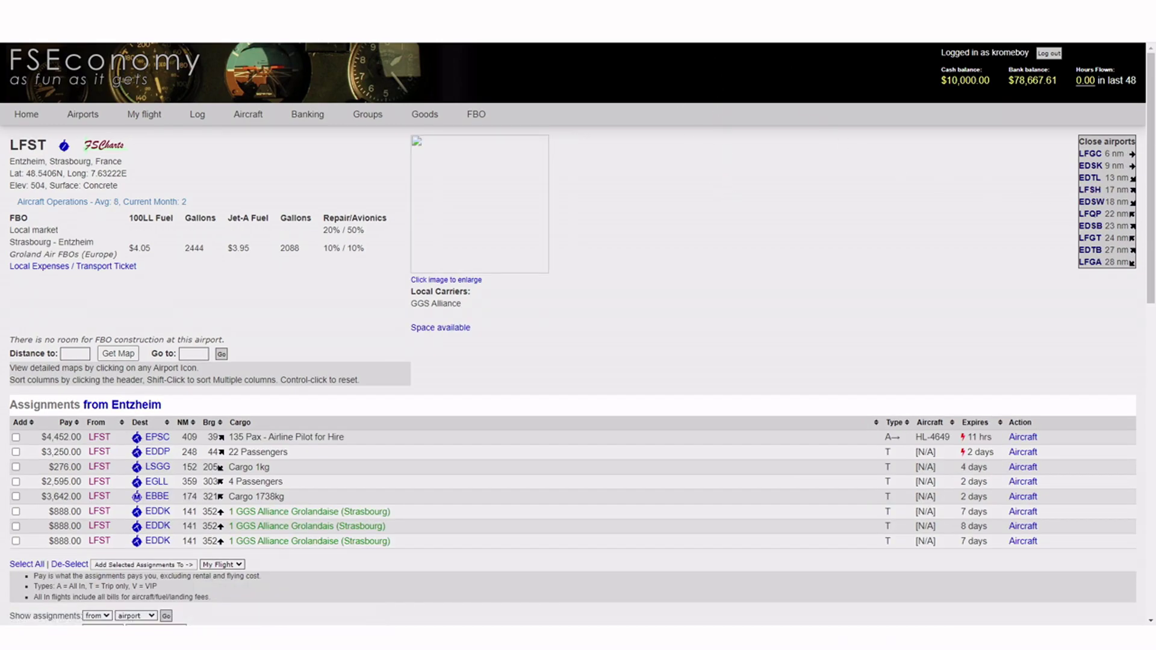
{"action": "key", "text": "alt+Left"}
{"action": "scroll", "coordinate": [747, 180], "scroll_direction": "down", "scroll_amount": 10}
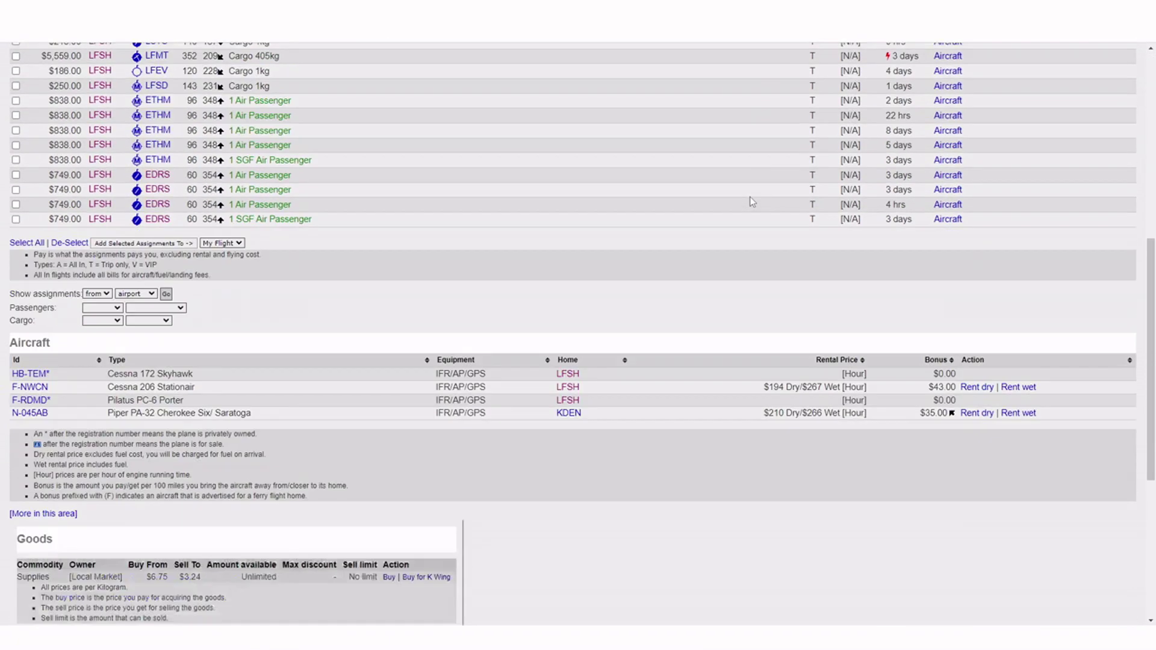
{"action": "scroll", "coordinate": [341, 417], "scroll_direction": "up", "scroll_amount": 10}
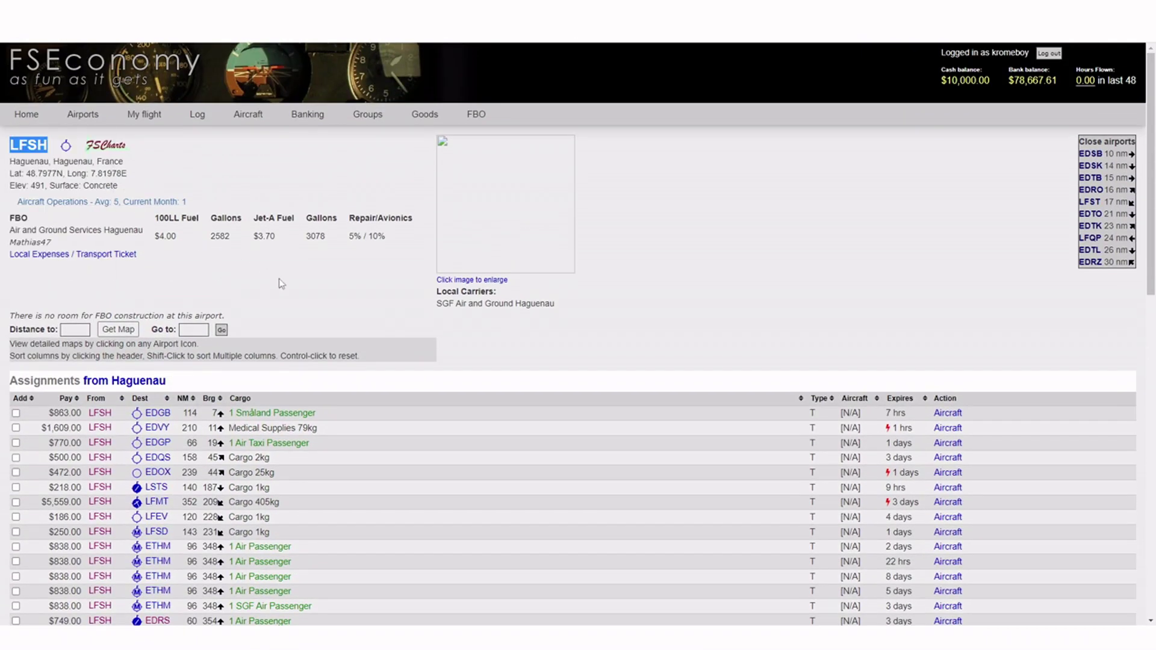
{"action": "left_click", "coordinate": [76, 329]}
{"action": "left_click", "coordinate": [144, 293]}
{"action": "left_click", "coordinate": [76, 329]}
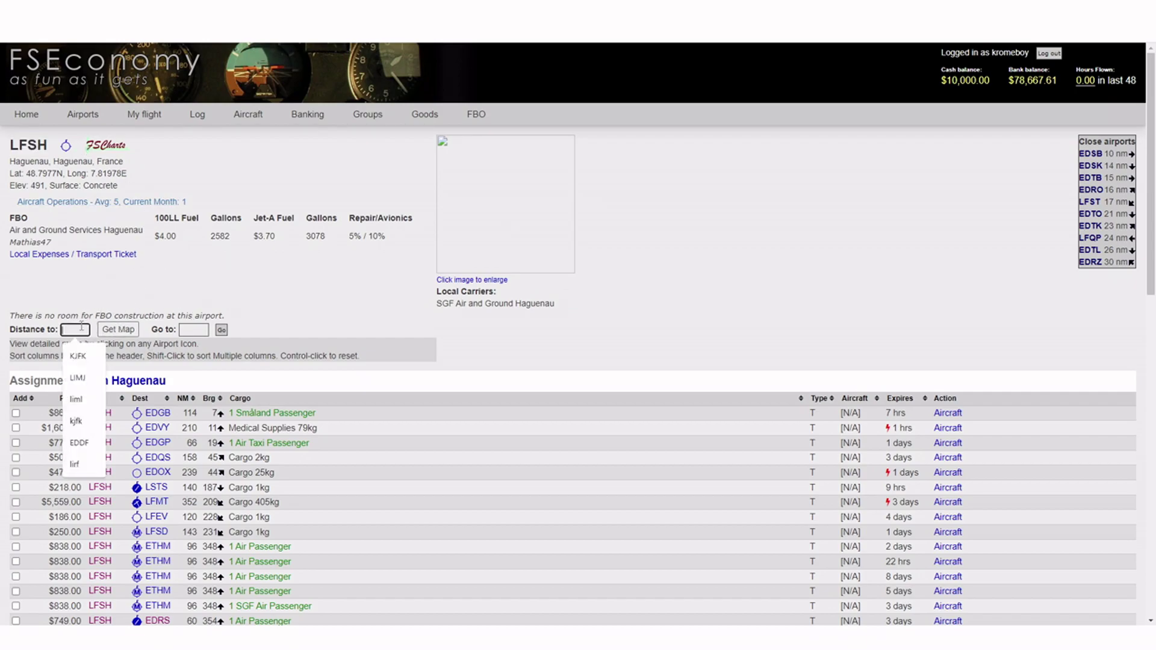
{"action": "left_click", "coordinate": [142, 278]}
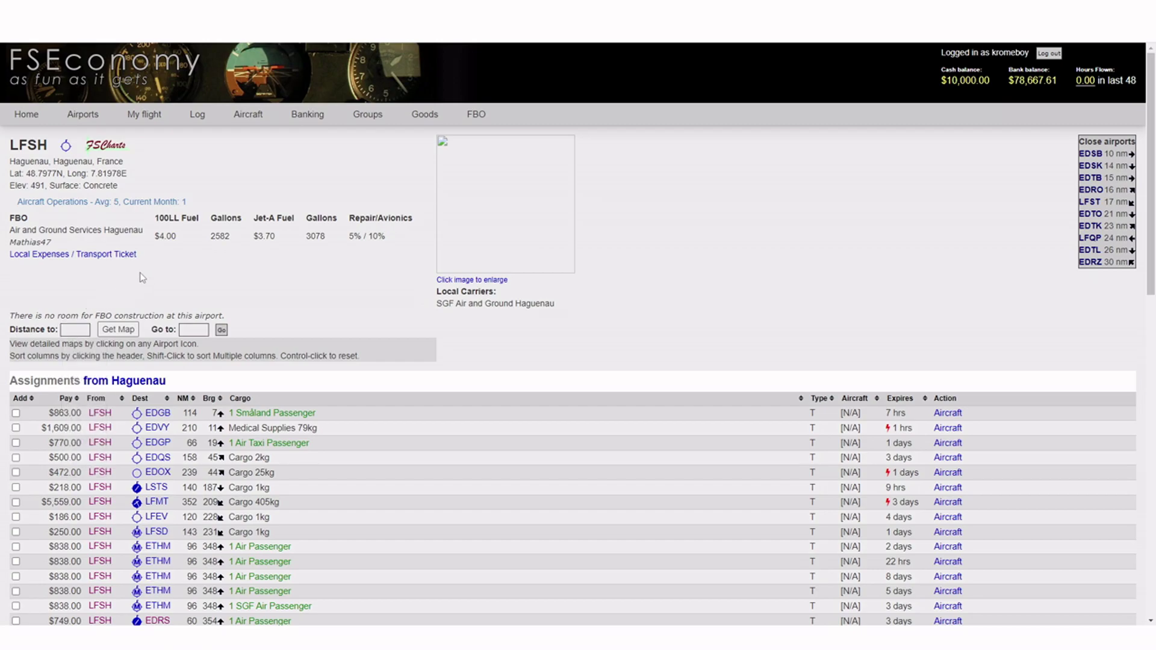
Copy the code LFSH and run an airport search for all airports within 100 NM of it
{"action": "double_click", "coordinate": [38, 147]}
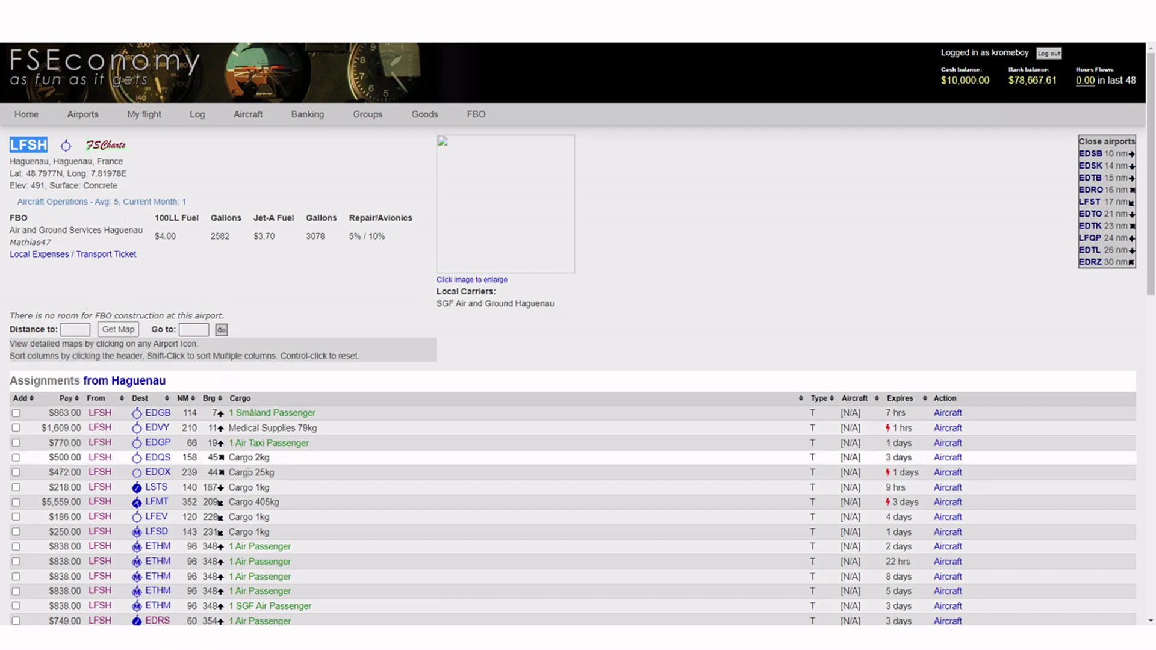
{"action": "scroll", "coordinate": [221, 302], "scroll_direction": "down", "scroll_amount": 13}
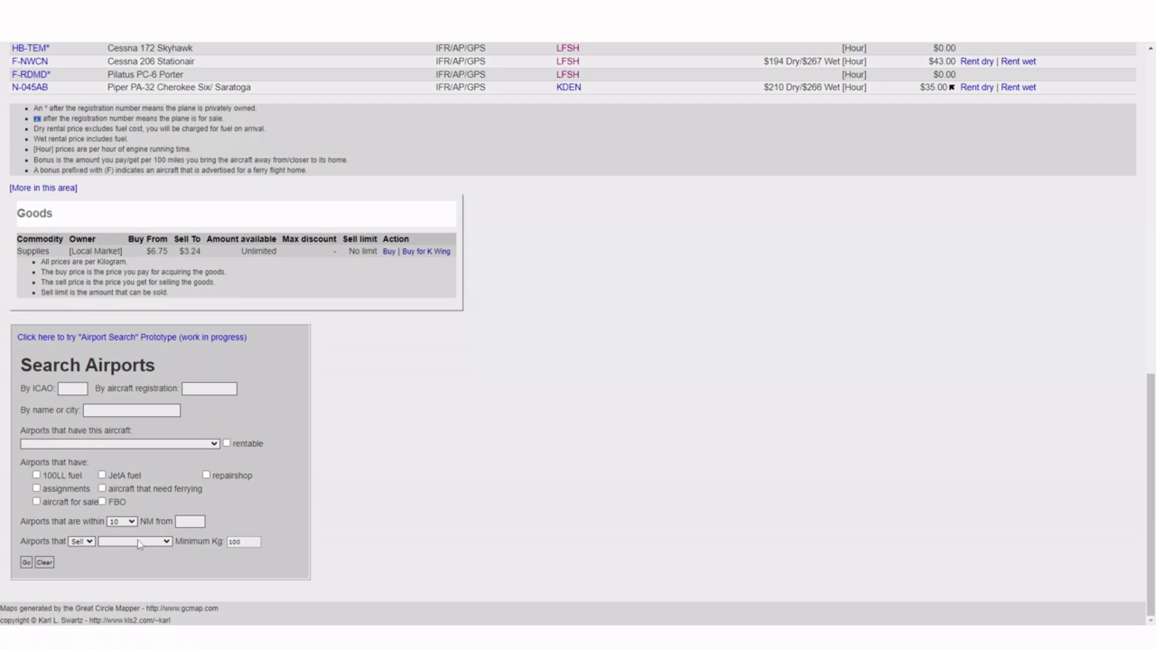
{"action": "left_click", "coordinate": [132, 522]}
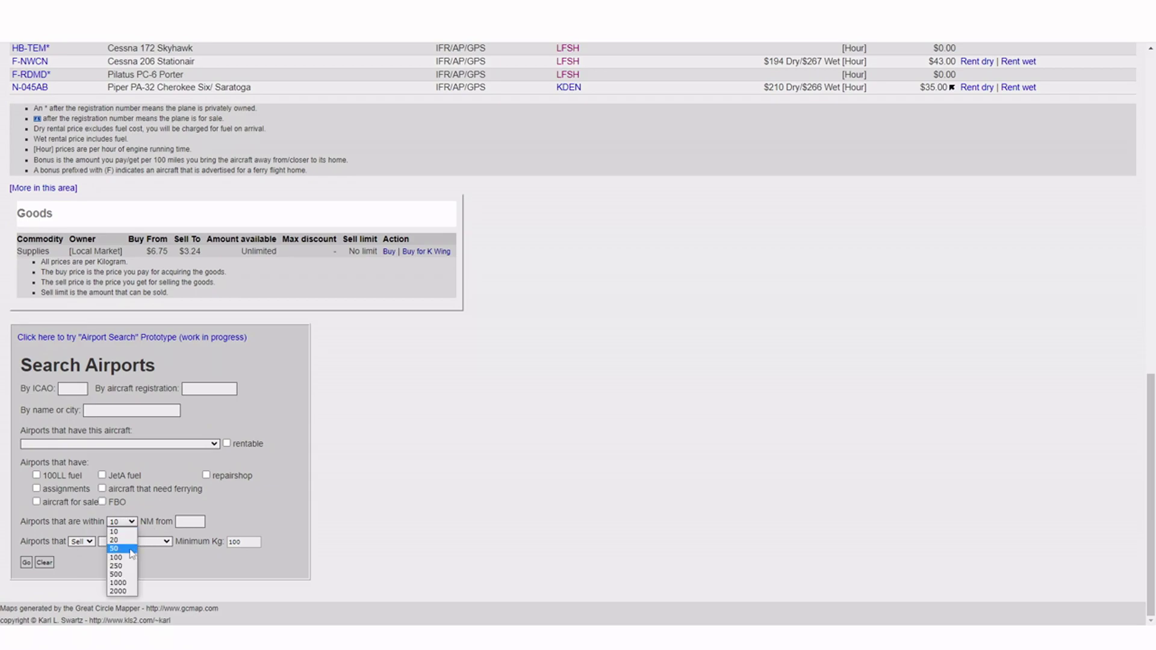
{"action": "left_click", "coordinate": [121, 551]}
{"action": "left_click", "coordinate": [197, 521]}
{"action": "left_click", "coordinate": [191, 535]}
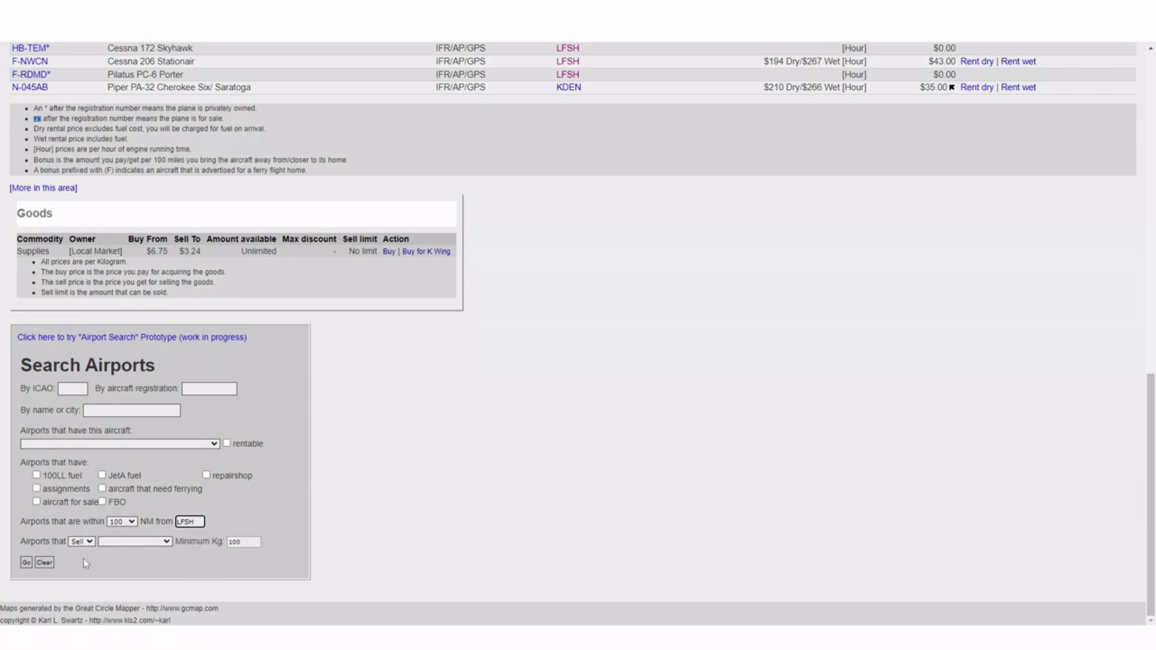
{"action": "left_click", "coordinate": [27, 563]}
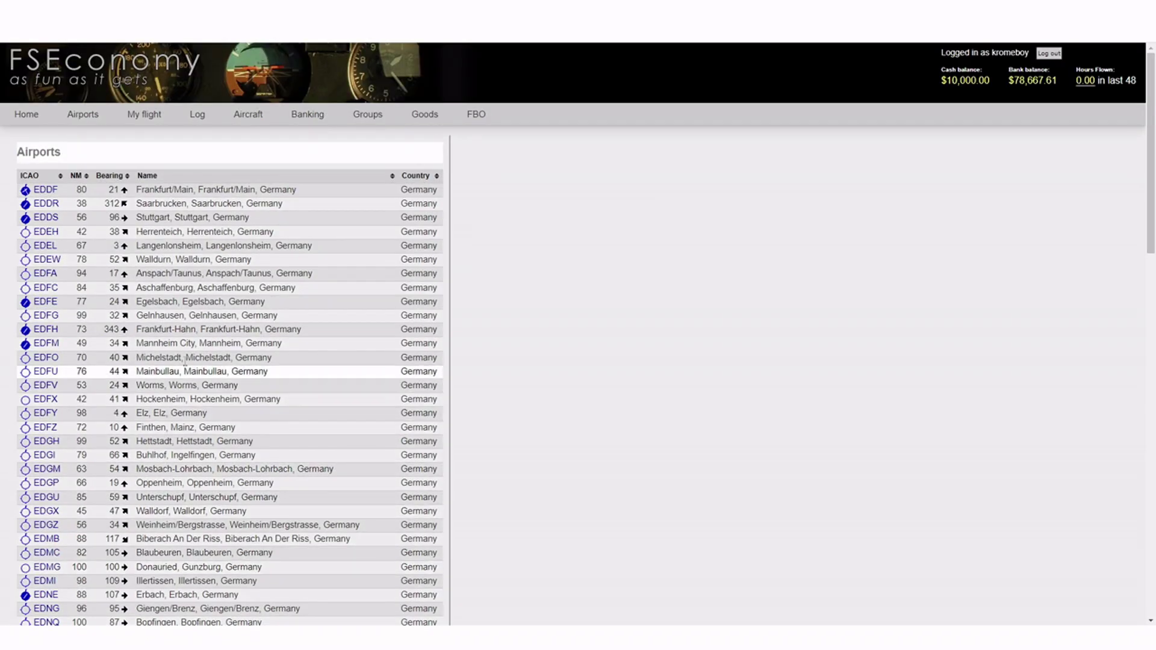
Look through the found airports and check the assignments at EDTS, EDTU and EDTW, returning to the list each time
{"action": "scroll", "coordinate": [210, 238], "scroll_direction": "down", "scroll_amount": 15}
{"action": "scroll", "coordinate": [210, 238], "scroll_direction": "down", "scroll_amount": 2}
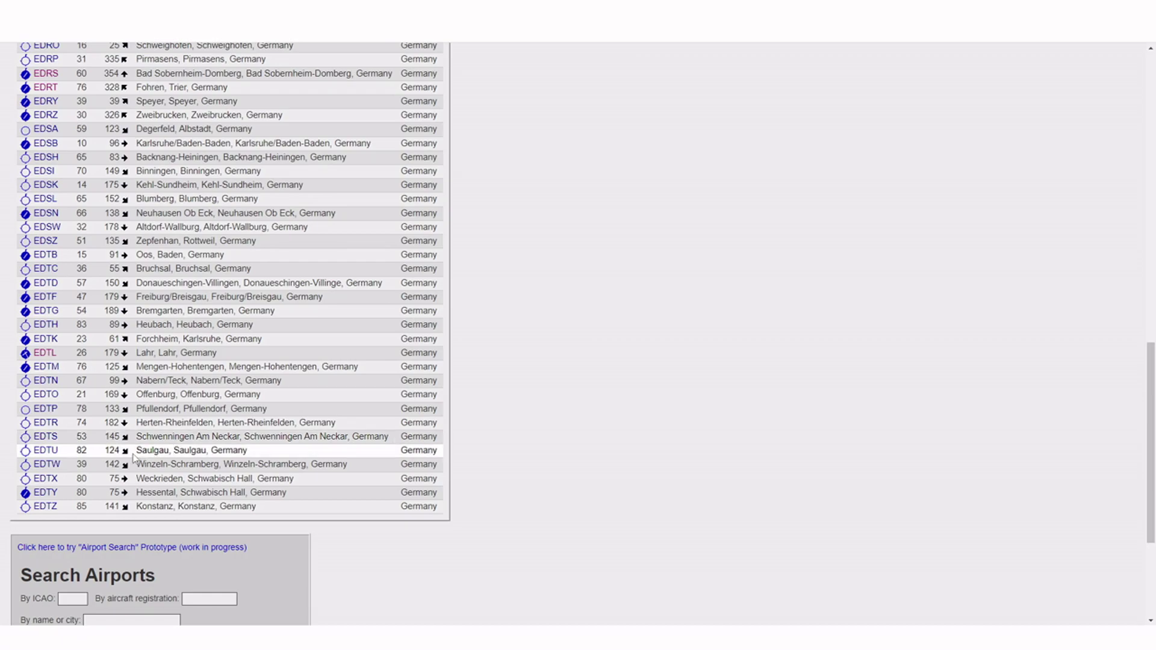
{"action": "left_click", "coordinate": [46, 437]}
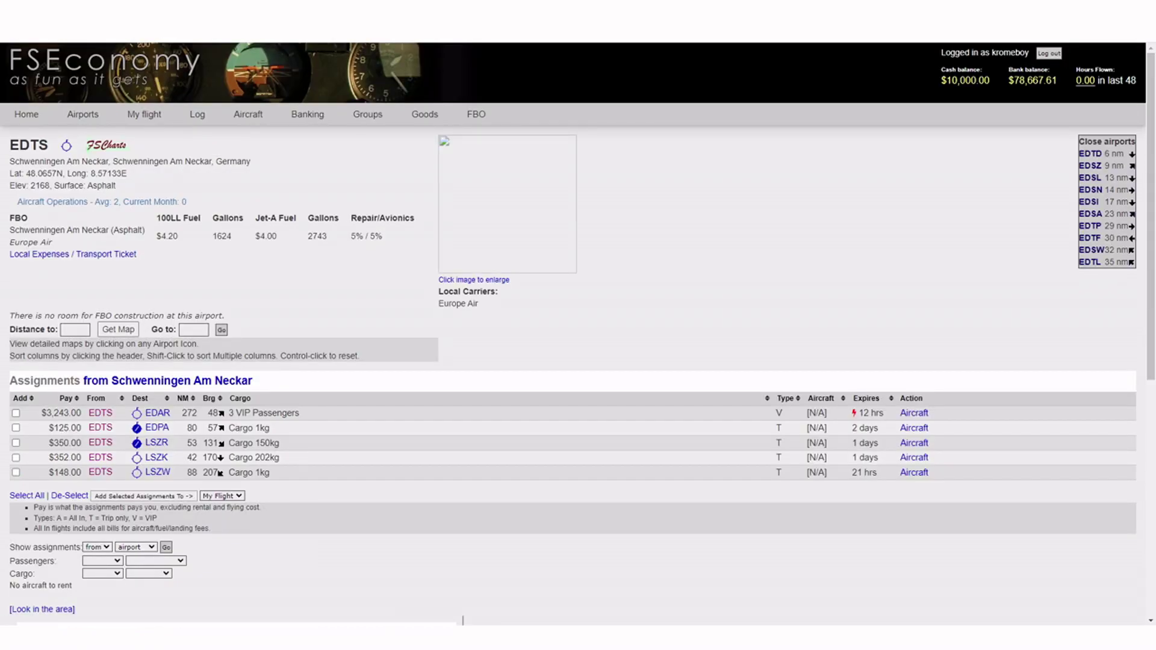
{"action": "key", "text": "alt+Left"}
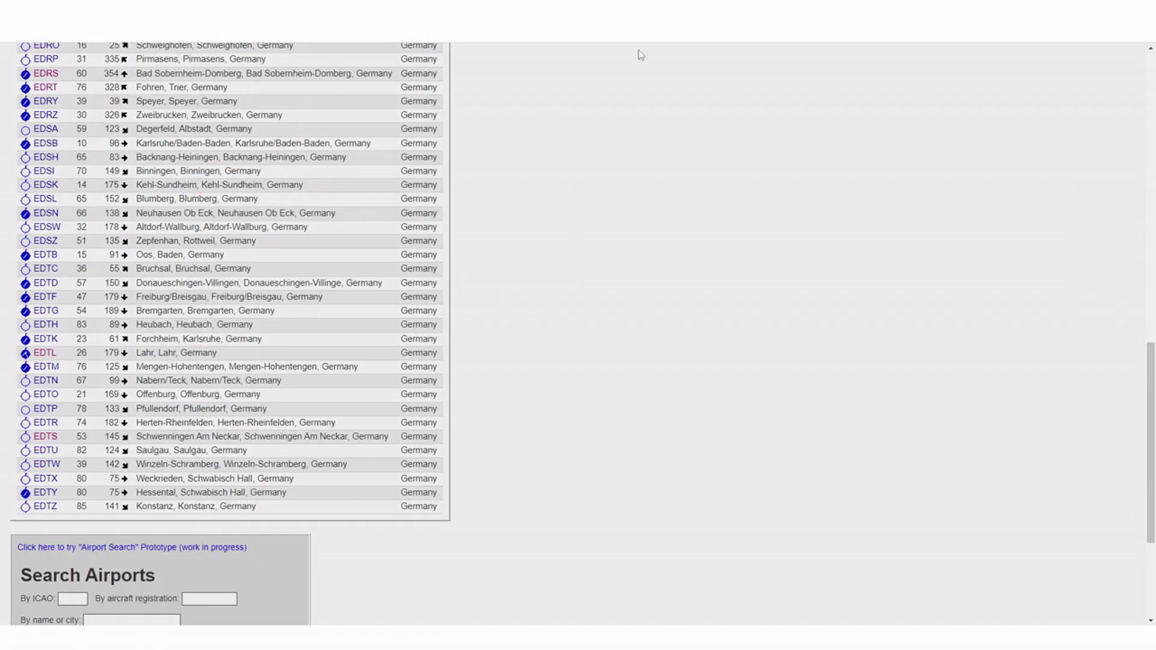
{"action": "left_click", "coordinate": [43, 451]}
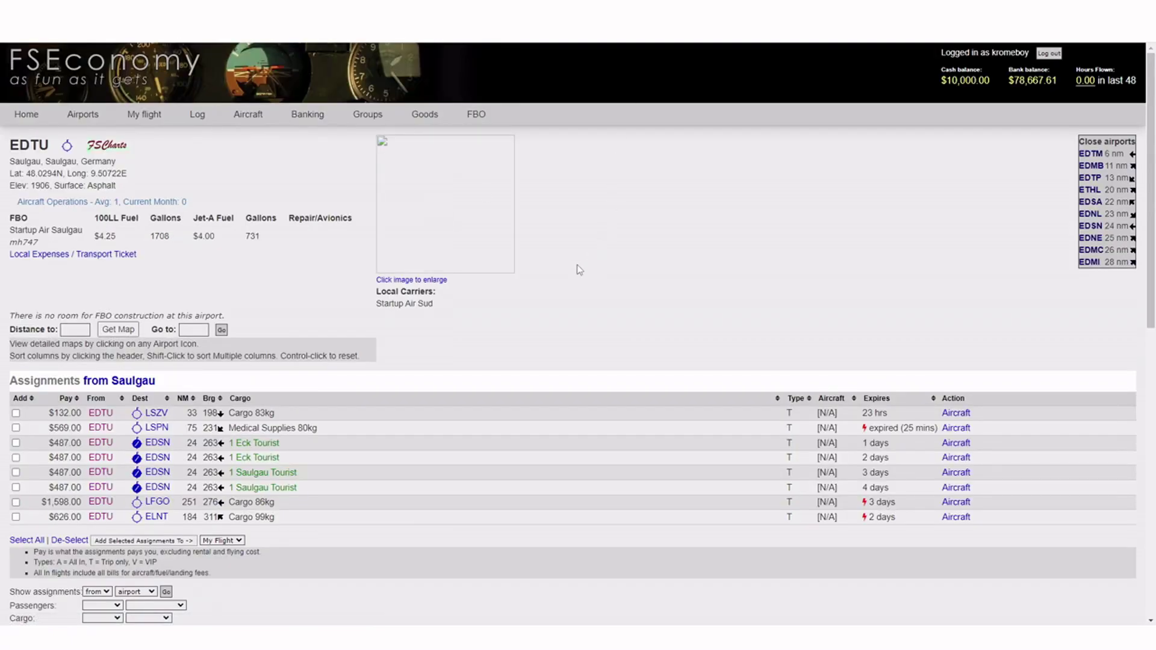
{"action": "key", "text": "alt+Left"}
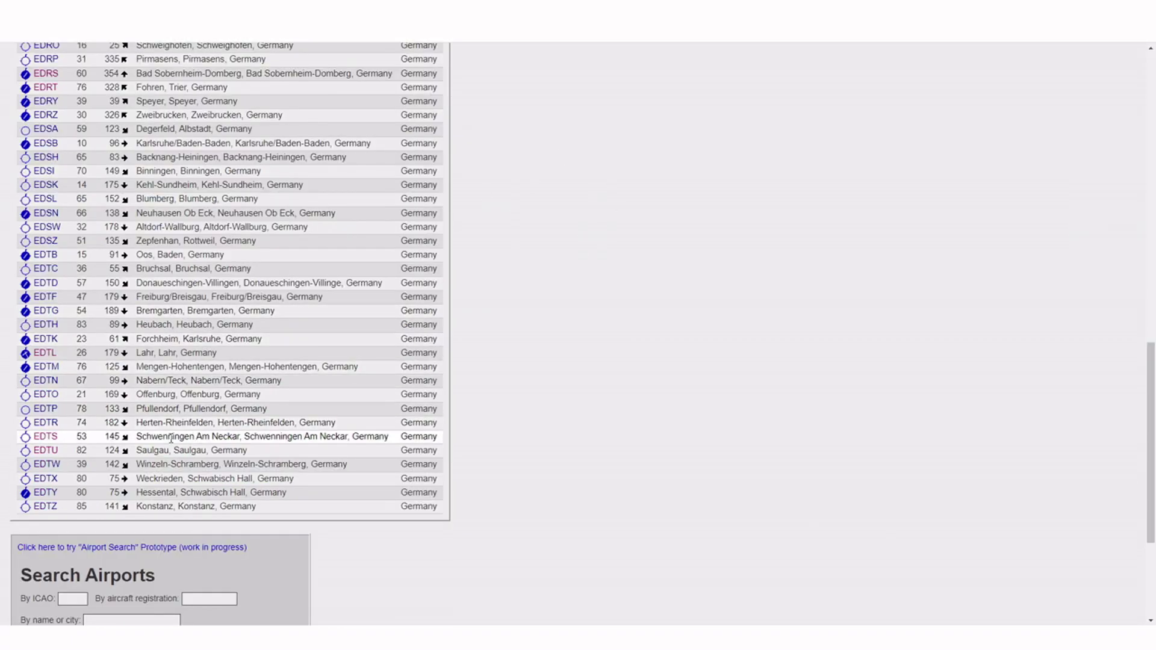
{"action": "left_click", "coordinate": [55, 468]}
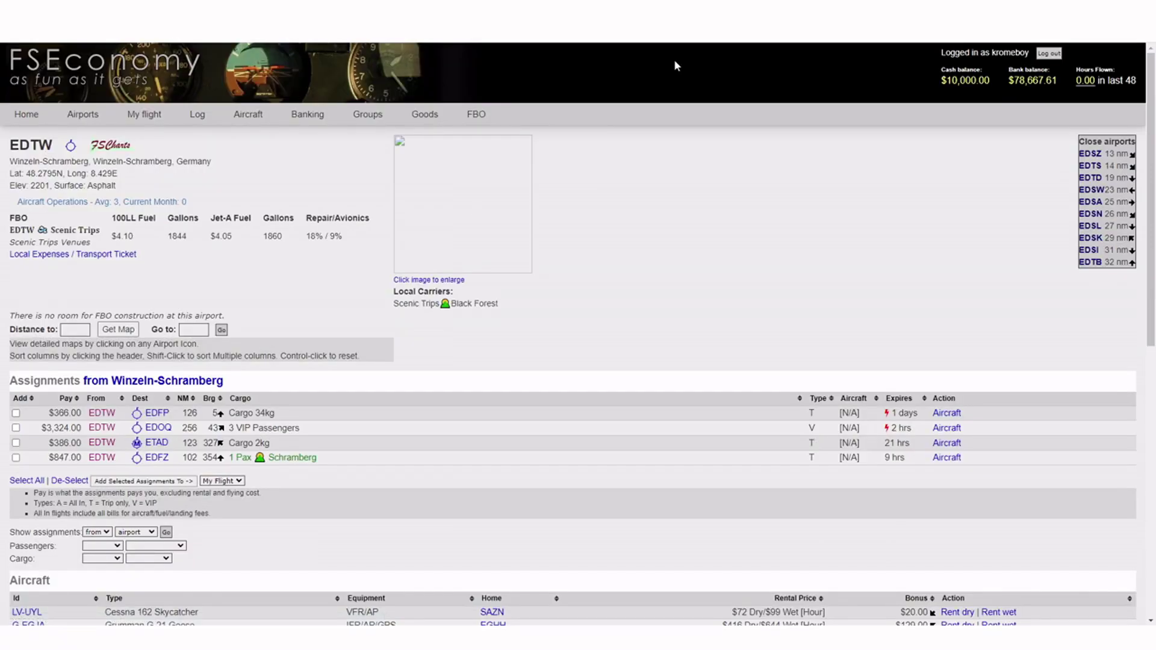
{"action": "key", "text": "alt+Left"}
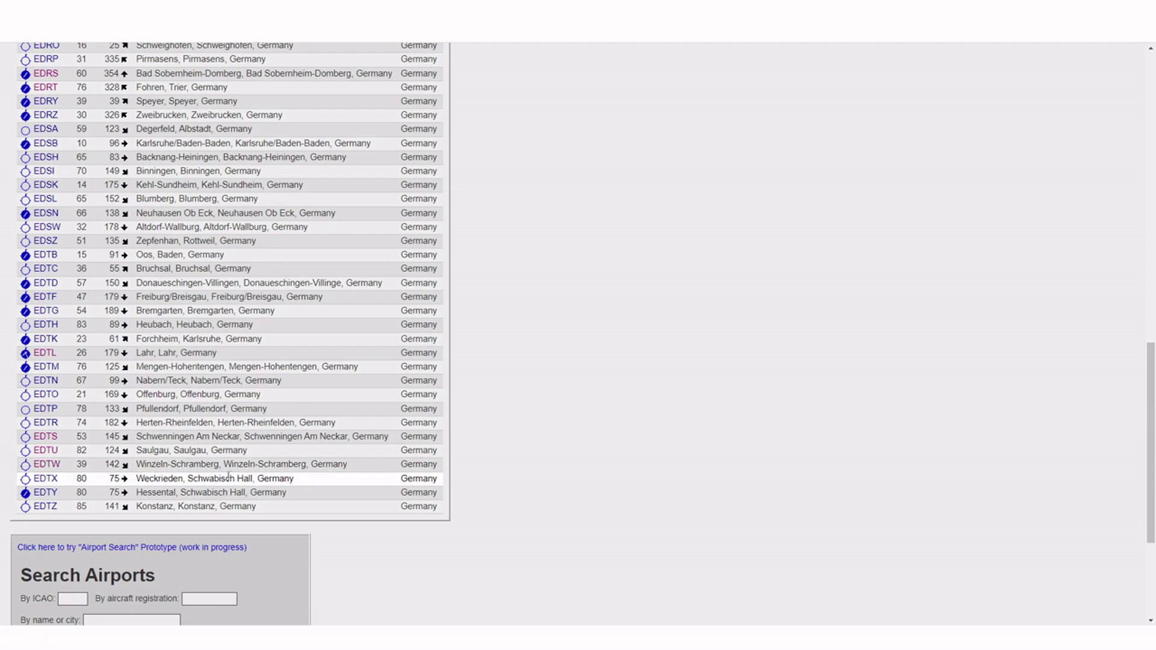
Check the assignments at EDTR, EDTP and EDTO from the airport list, and return to the list
{"action": "left_click", "coordinate": [46, 423]}
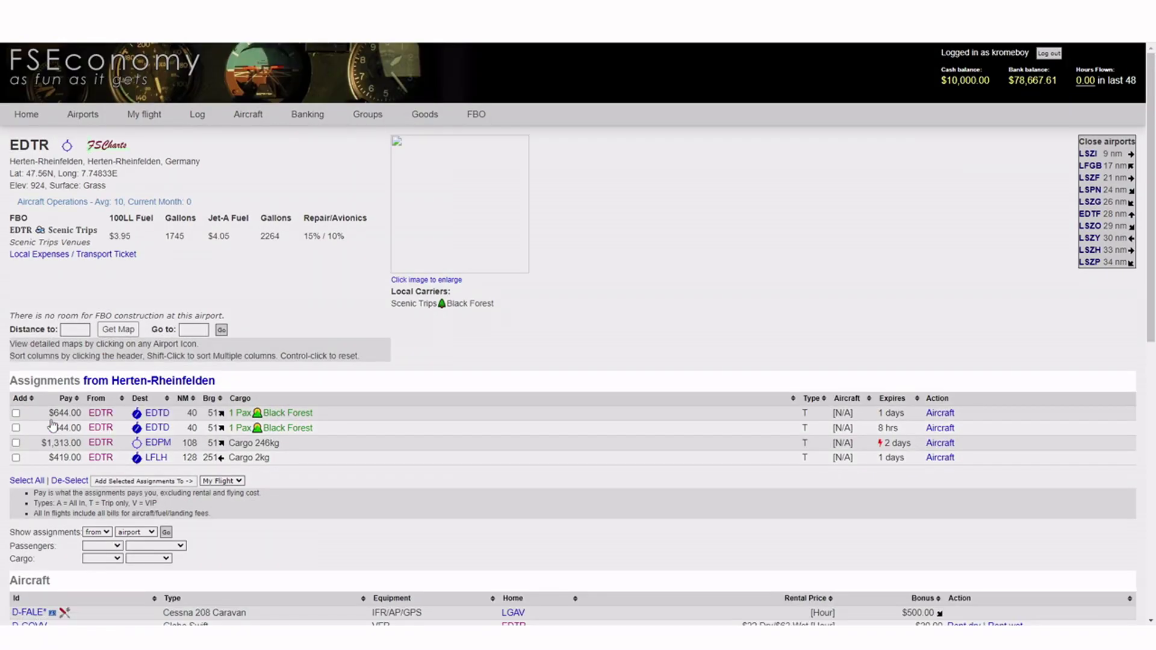
{"action": "key", "text": "alt+Left"}
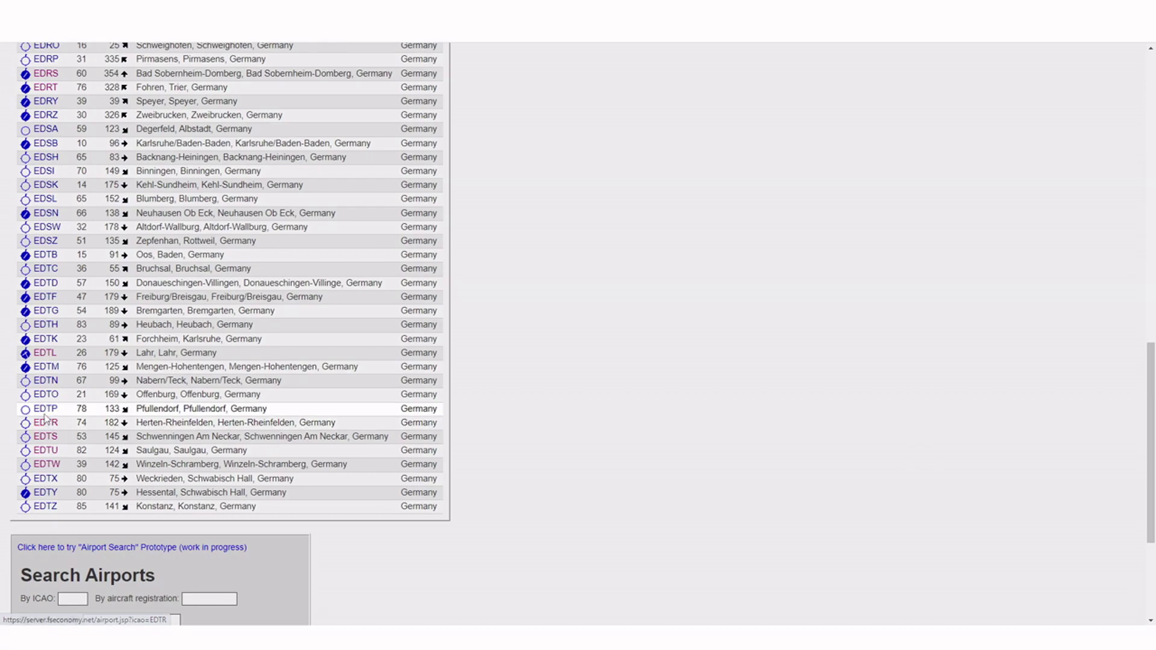
{"action": "left_click", "coordinate": [45, 409]}
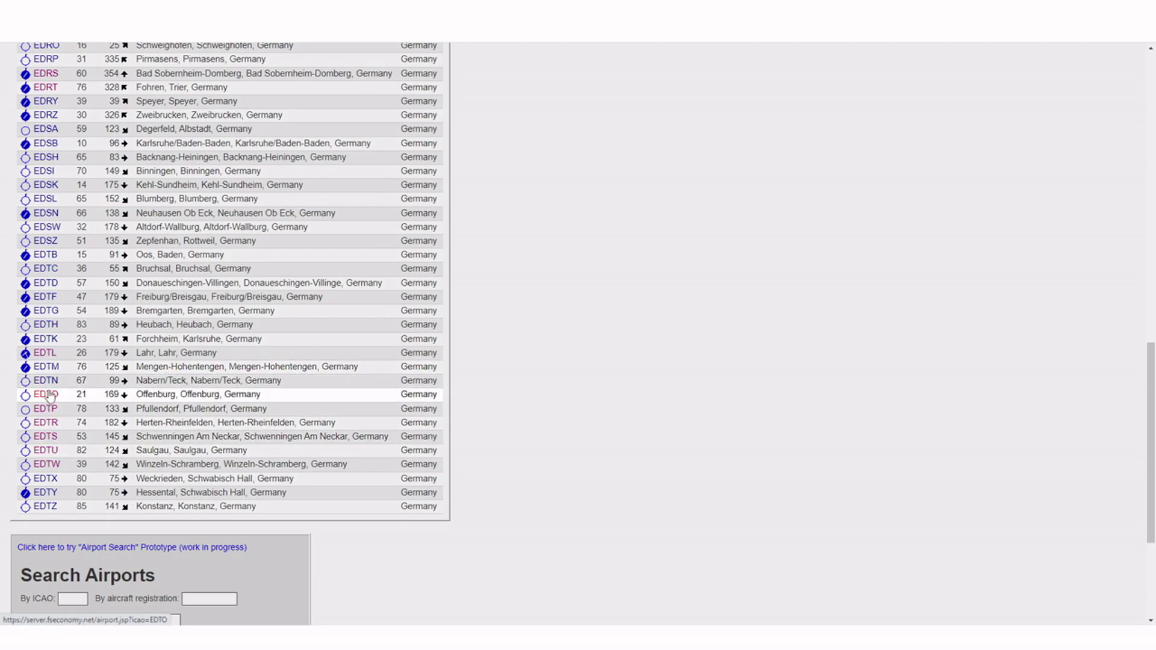
{"action": "left_click", "coordinate": [48, 395]}
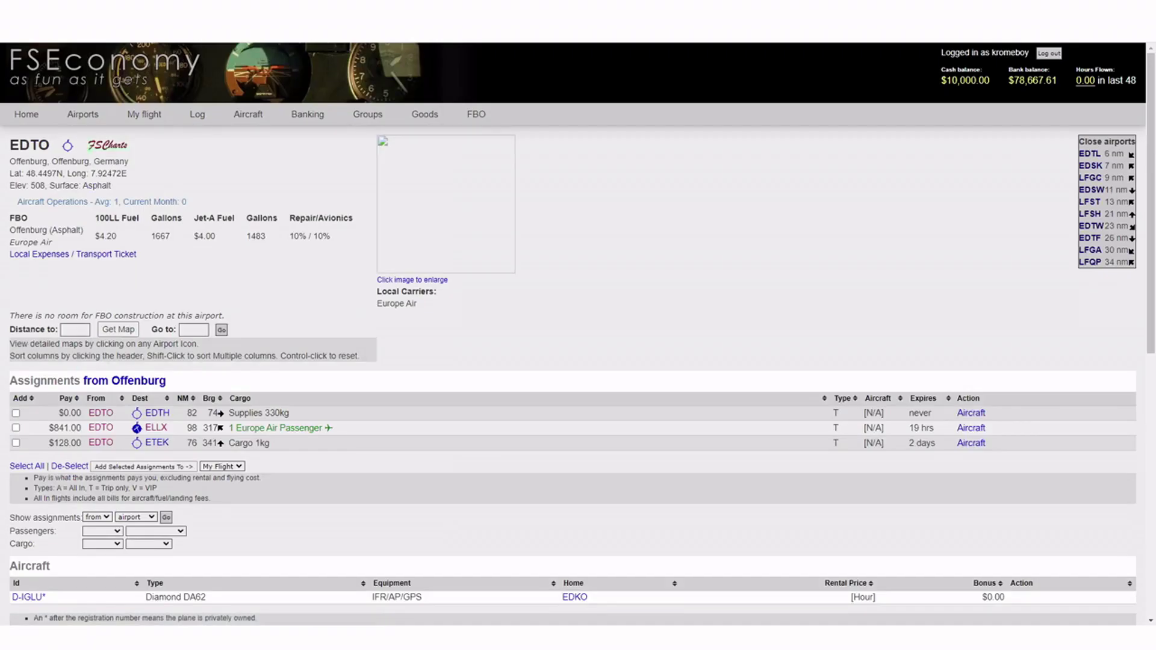
{"action": "key", "text": "alt+Left"}
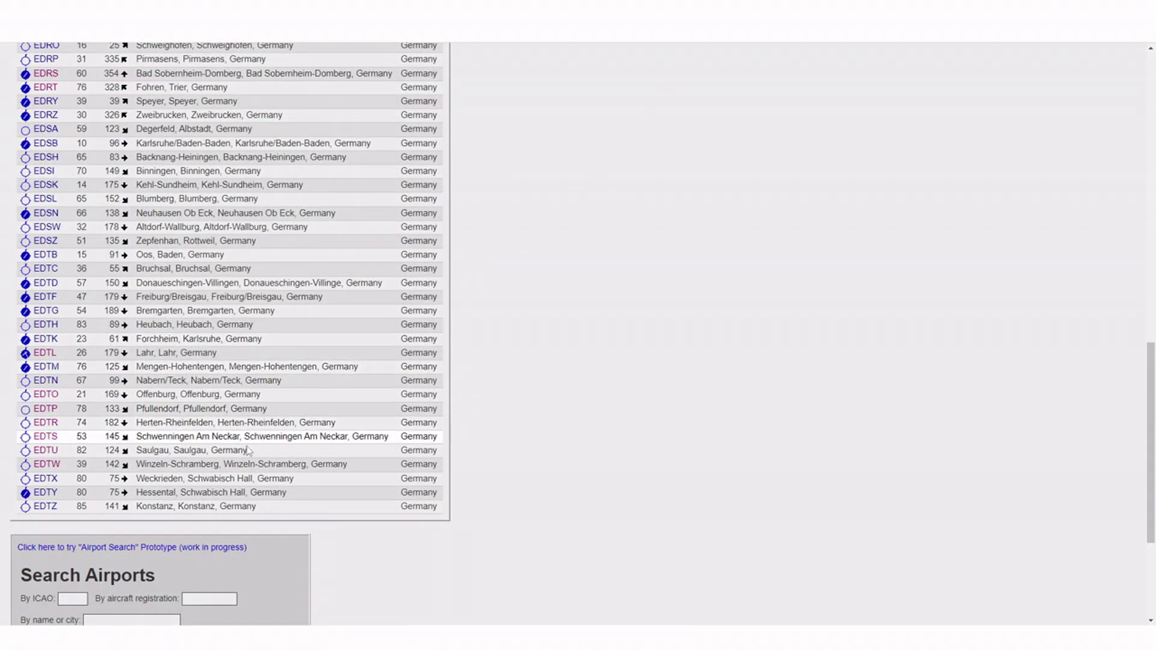
Open EDTM from the airport list, check the assignments there, and copy its airport code
{"action": "left_click", "coordinate": [52, 369]}
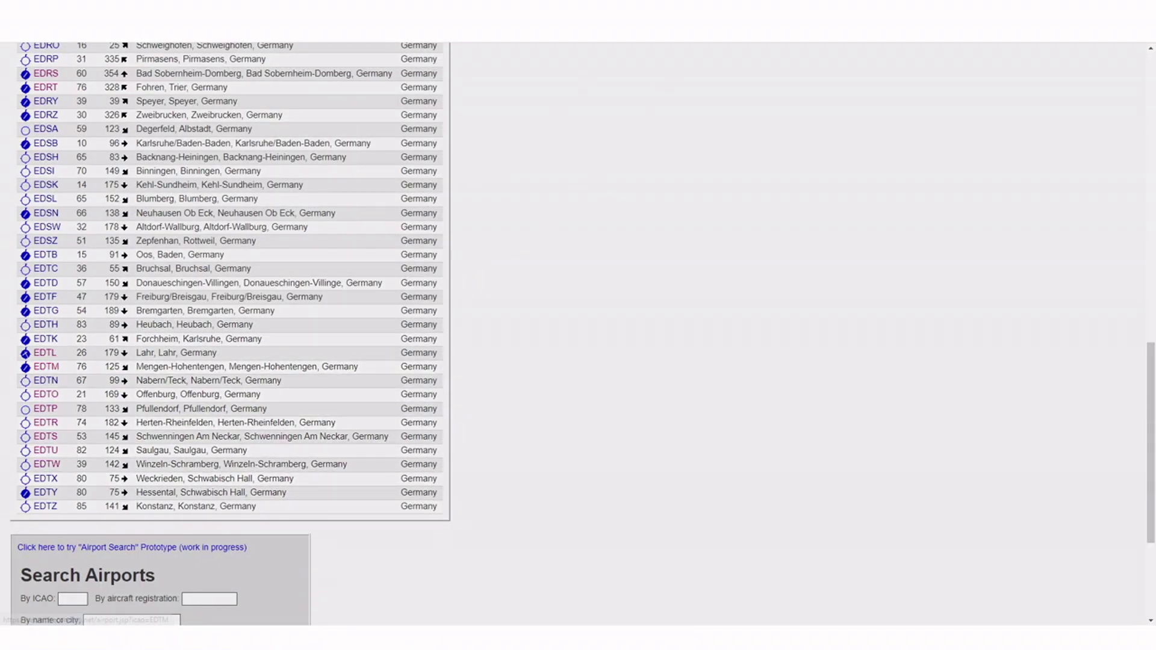
{"action": "scroll", "coordinate": [705, 148], "scroll_direction": "down", "scroll_amount": 6}
{"action": "scroll", "coordinate": [705, 147], "scroll_direction": "up", "scroll_amount": 1}
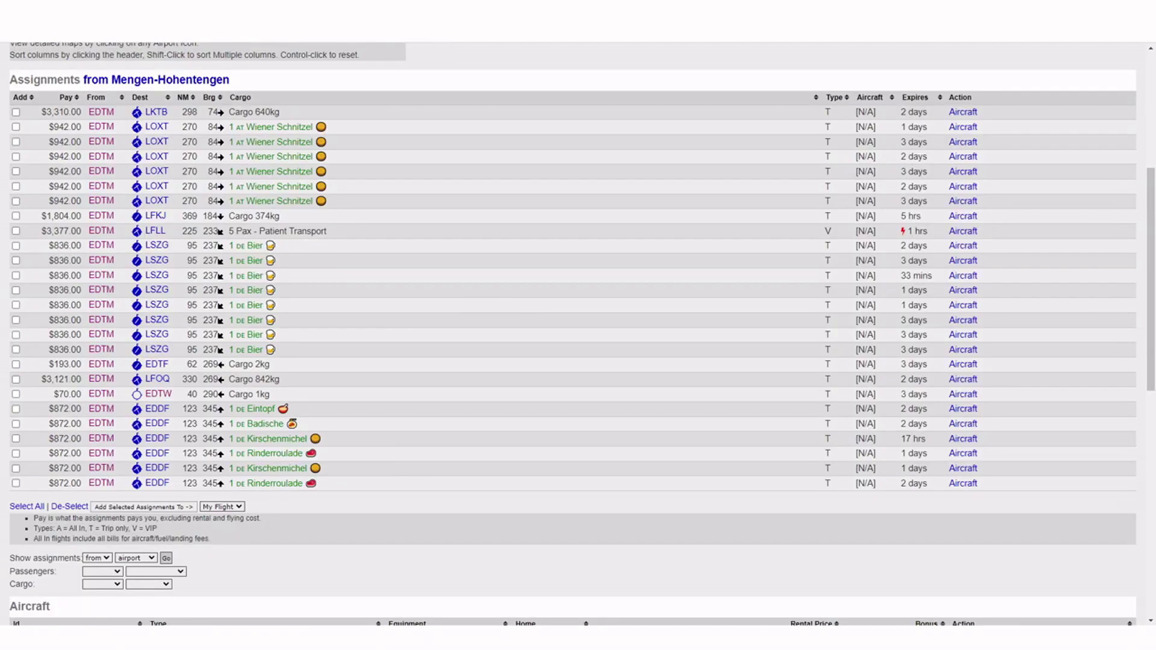
{"action": "scroll", "coordinate": [524, 240], "scroll_direction": "up", "scroll_amount": 5}
{"action": "right_click", "coordinate": [31, 149]}
{"action": "left_click", "coordinate": [60, 157]}
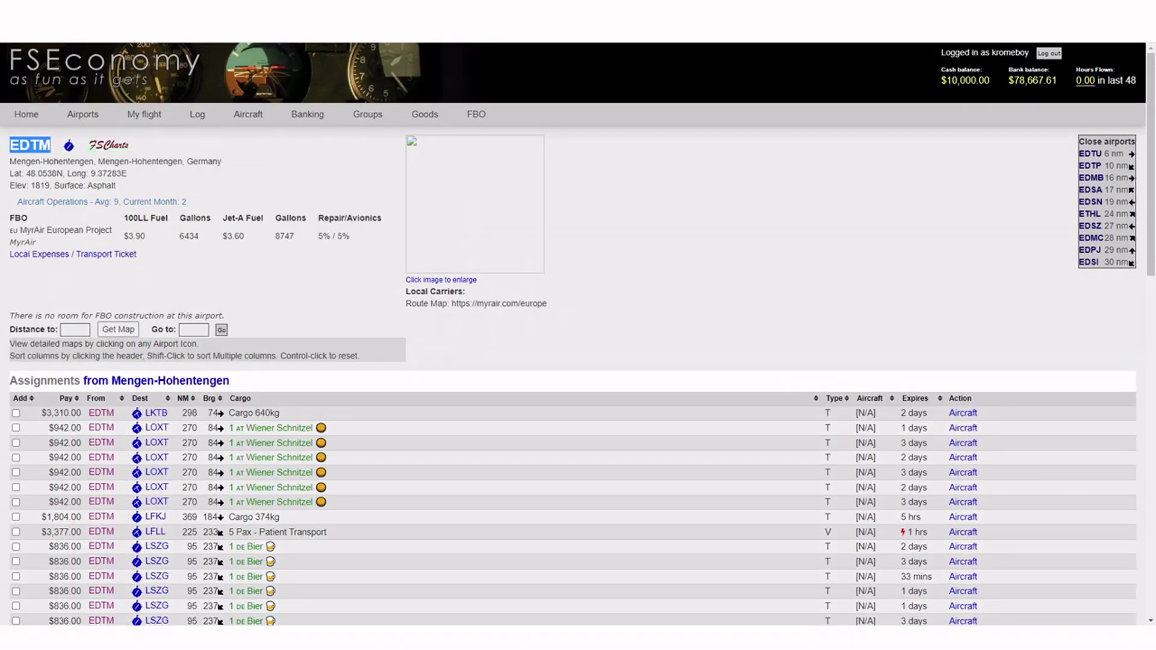
Switch to Little Navmap, search the airports for EDTM, and append it to the end of the flight plan after LFSH
{"action": "key", "text": "alt+Tab"}
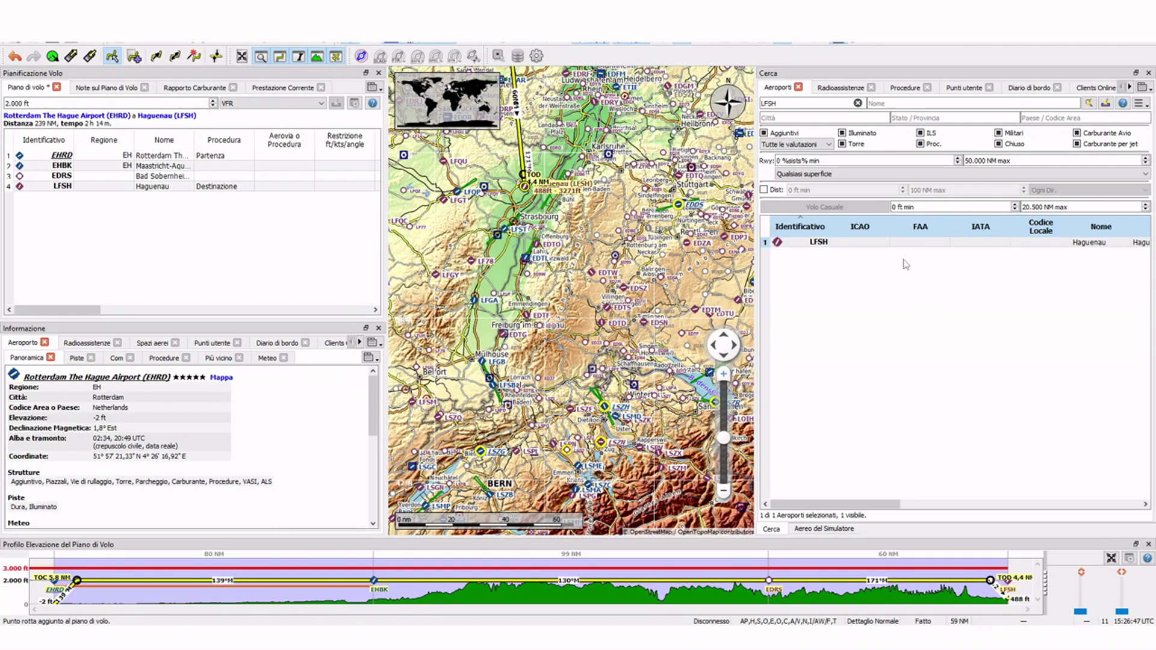
{"action": "key", "text": "ctrl+a"}
{"action": "type", "text": "EDTM"}
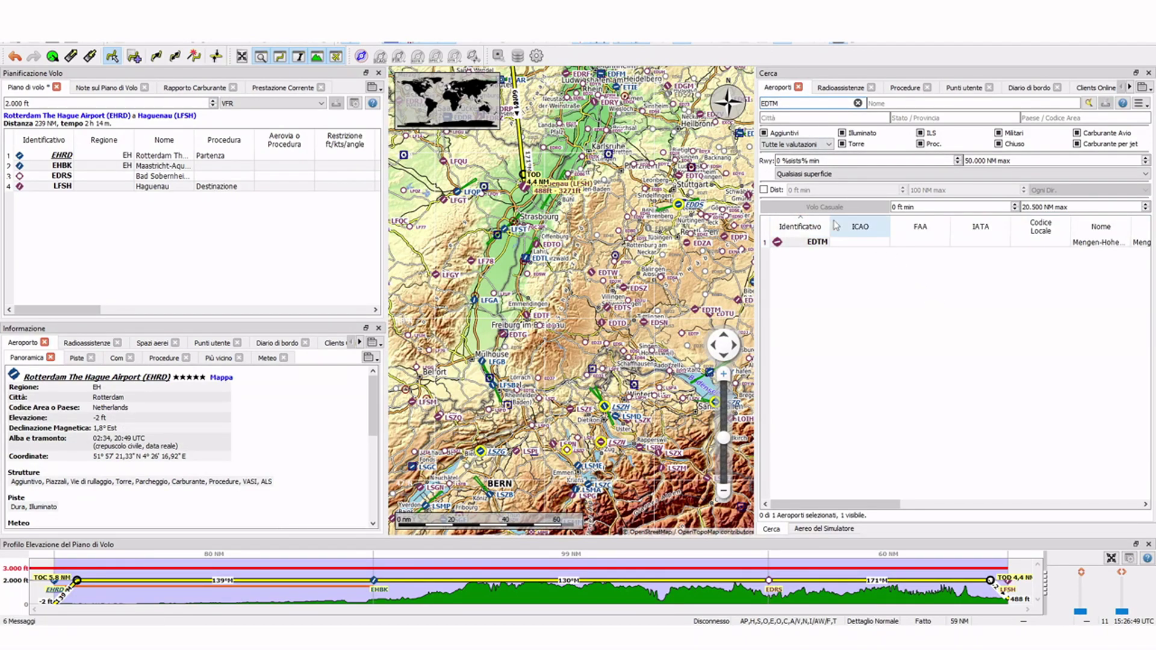
{"action": "right_click", "coordinate": [809, 243]}
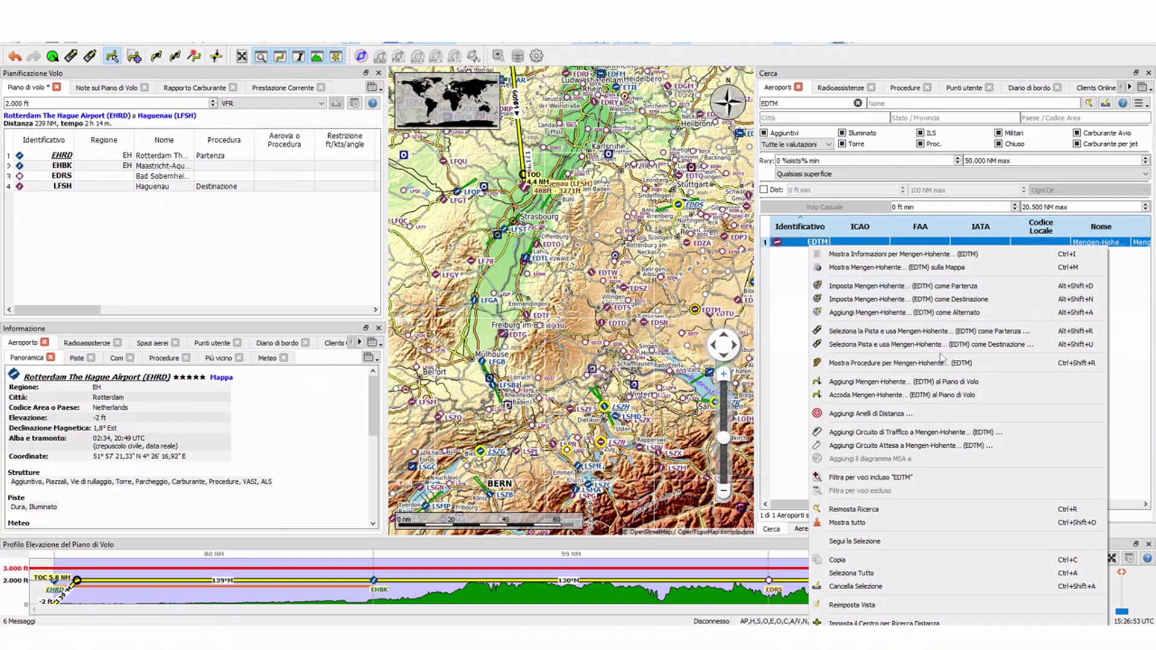
{"action": "left_click", "coordinate": [942, 395]}
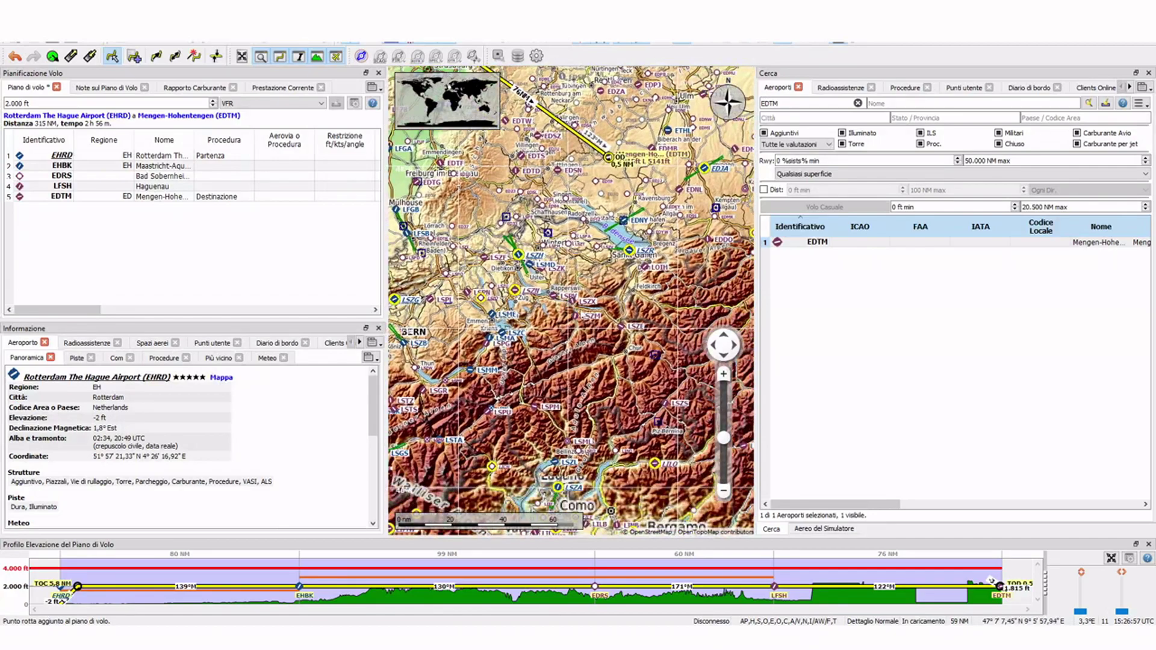